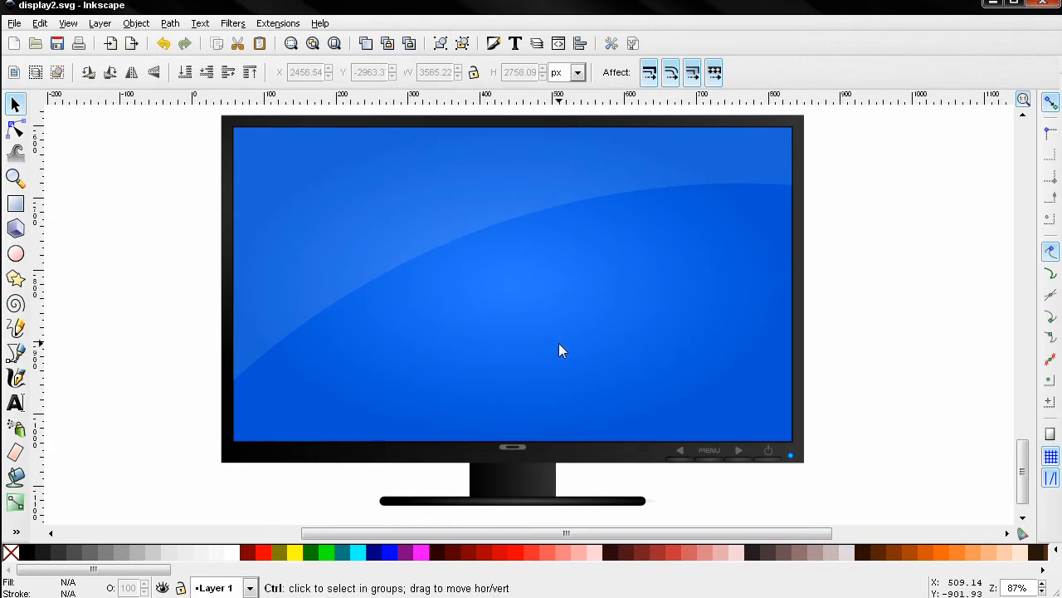
Duplicate the entire monitor drawing, place the copy beside the original, and group the copy's objects
scroll(559, 343, down, 4)
drag(702, 456, 387, 200)
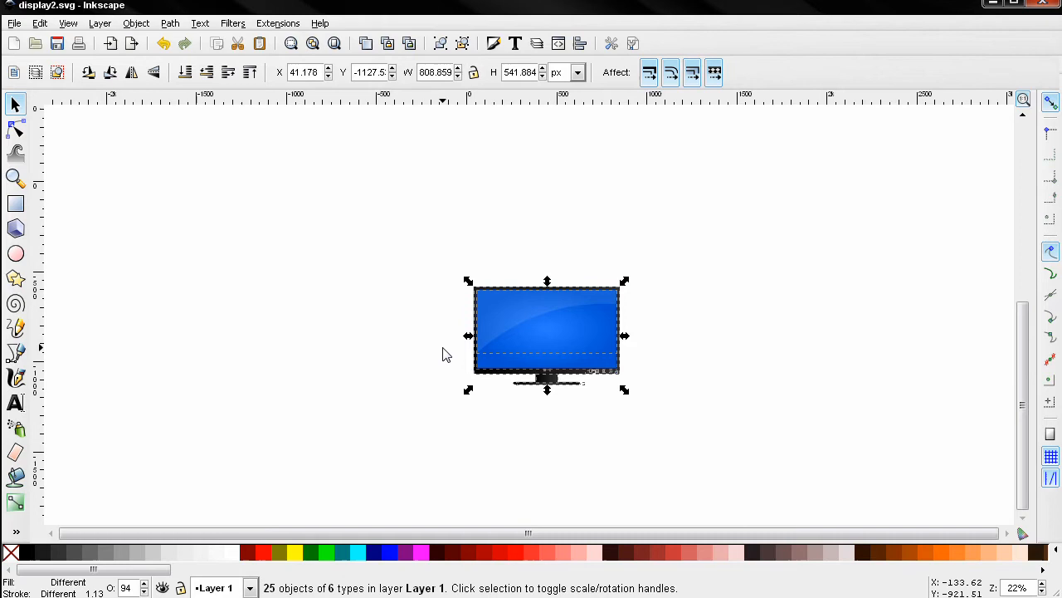
drag(546, 341, 771, 264)
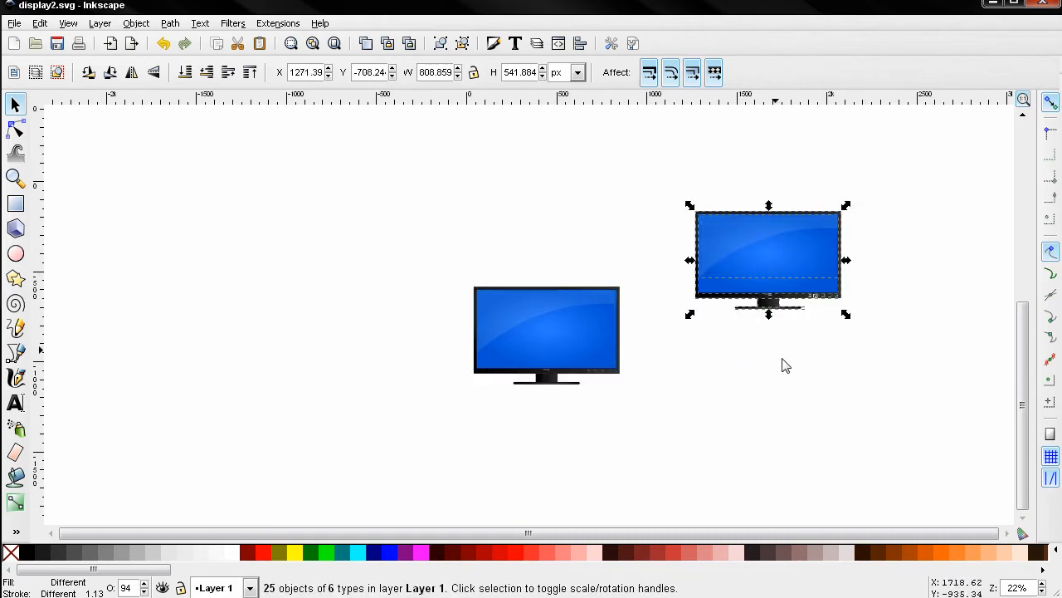
click(441, 44)
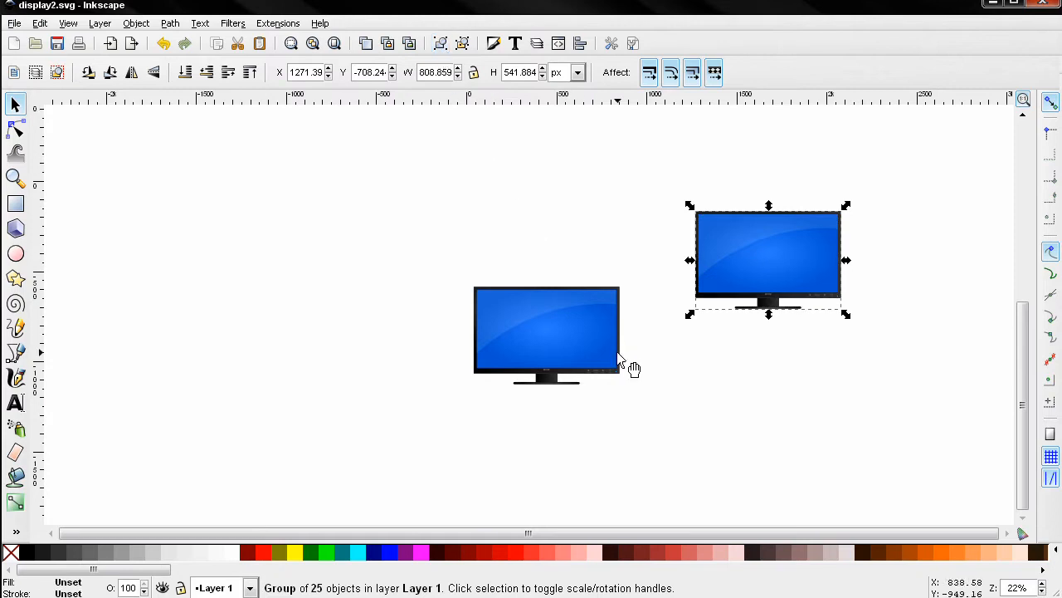
Pull the blue radial glow below the ungrouped monitor and move its flat blue screen rectangle up off the frame
drag(642, 396, 419, 384)
scroll(437, 375, up, 1)
scroll(439, 379, up, 1)
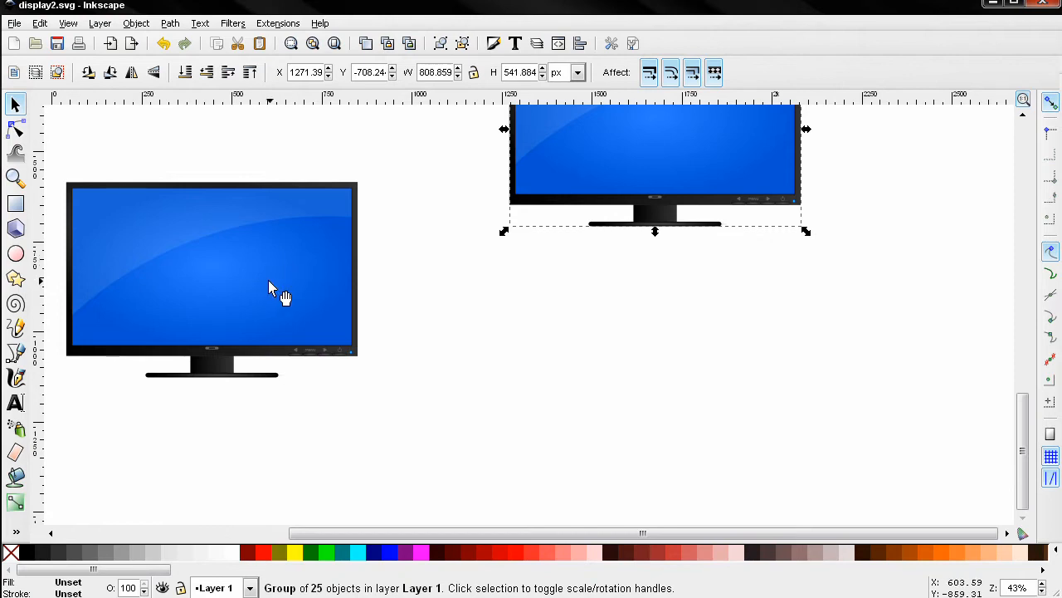
drag(252, 276, 225, 452)
scroll(288, 367, down, 2)
drag(268, 323, 208, 239)
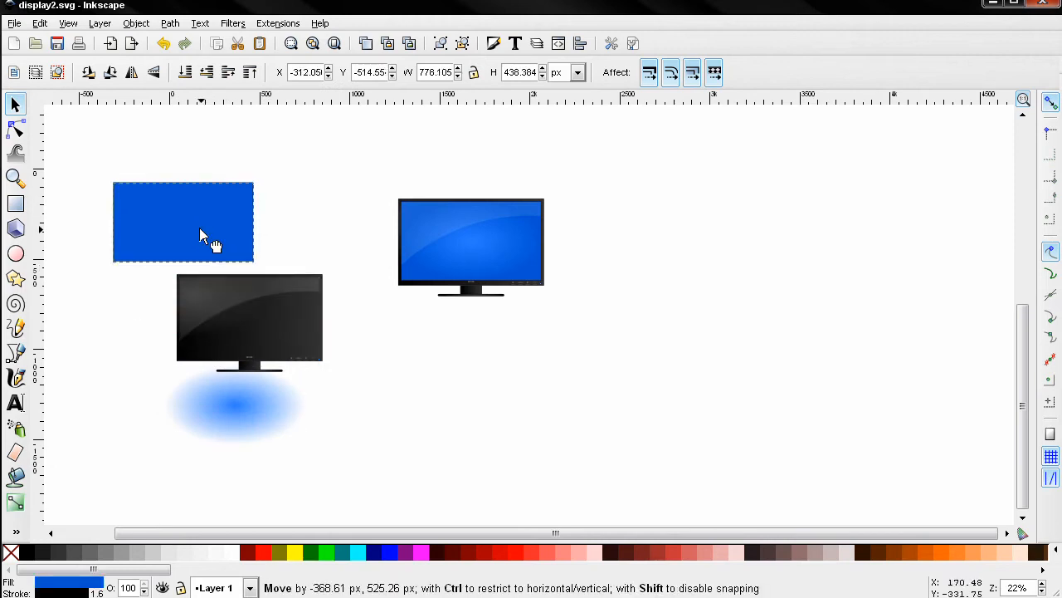
Move the glossy highlight onto the separated blue rectangle and pull both grey gradient overlays off the black monitor frame
click(235, 304)
drag(235, 303, 139, 249)
drag(289, 318, 172, 363)
drag(292, 339, 183, 494)
click(398, 383)
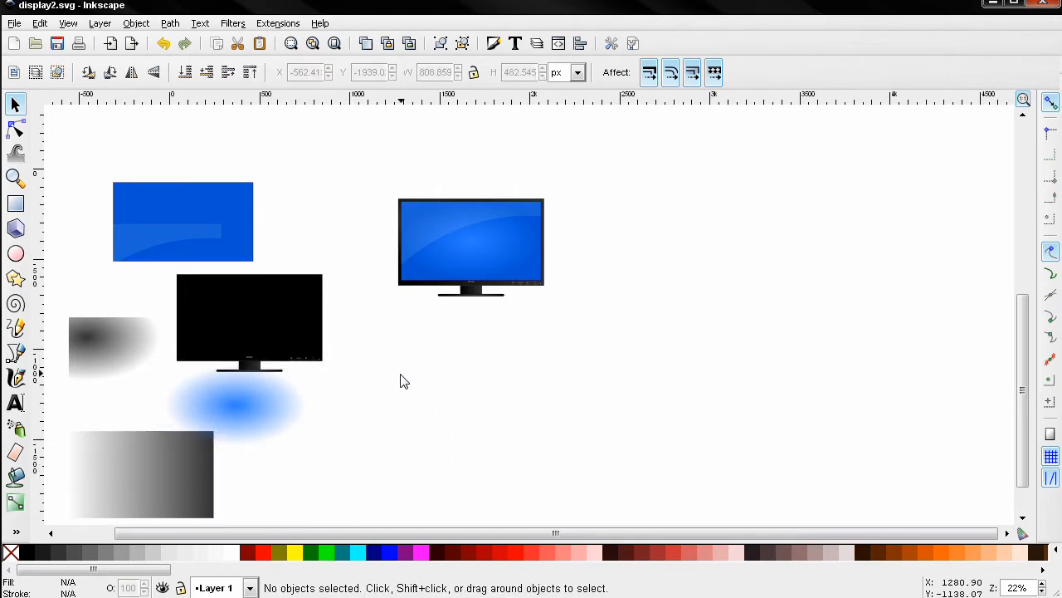
Shift the original black frame rectangle upward to separate it from the stand, logo and control buttons
scroll(429, 306, up, 1)
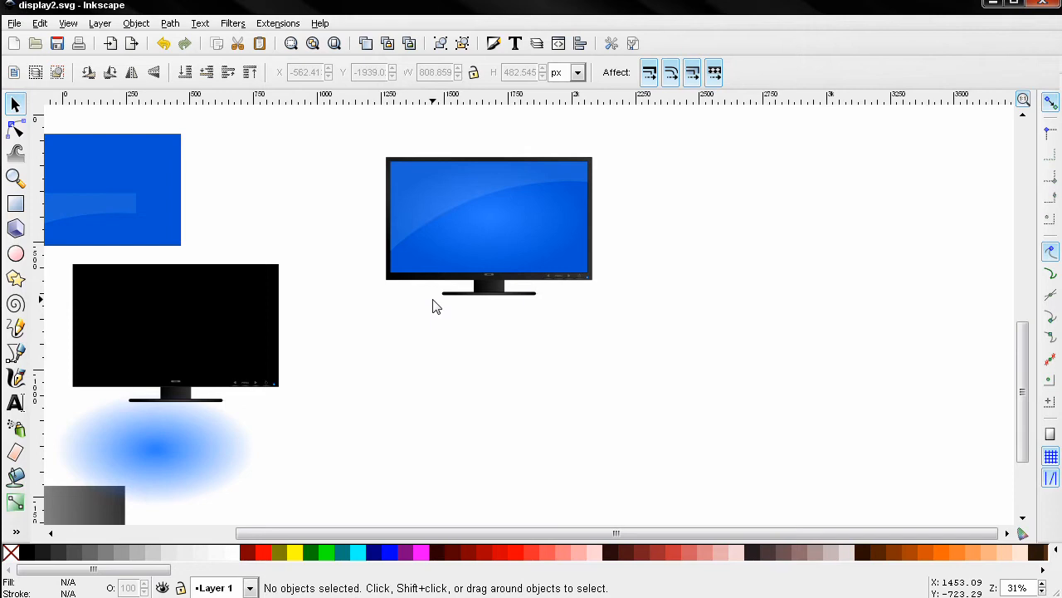
key(Tab)
drag(274, 309, 261, 289)
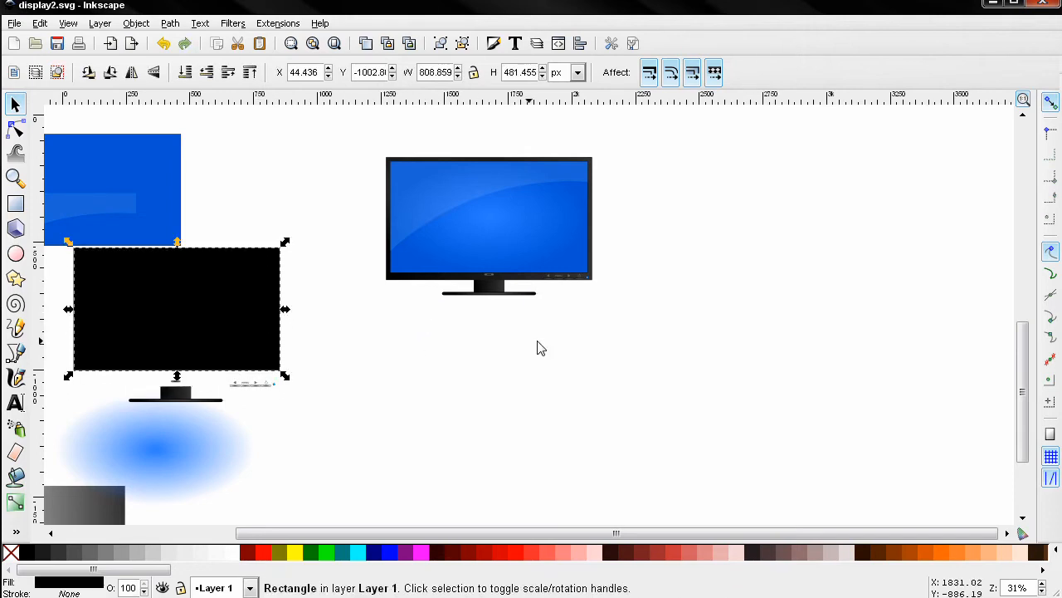
Draw a rectangle about 824 by 456 px below the grouped monitor, with a black fill and no stroke
click(15, 203)
drag(405, 327, 615, 444)
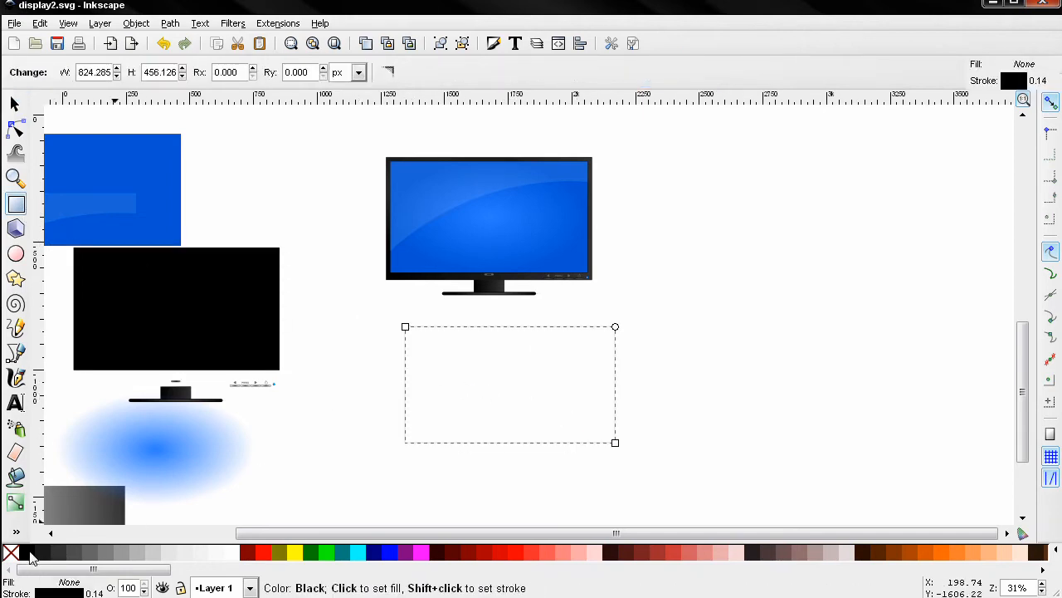
click(29, 552)
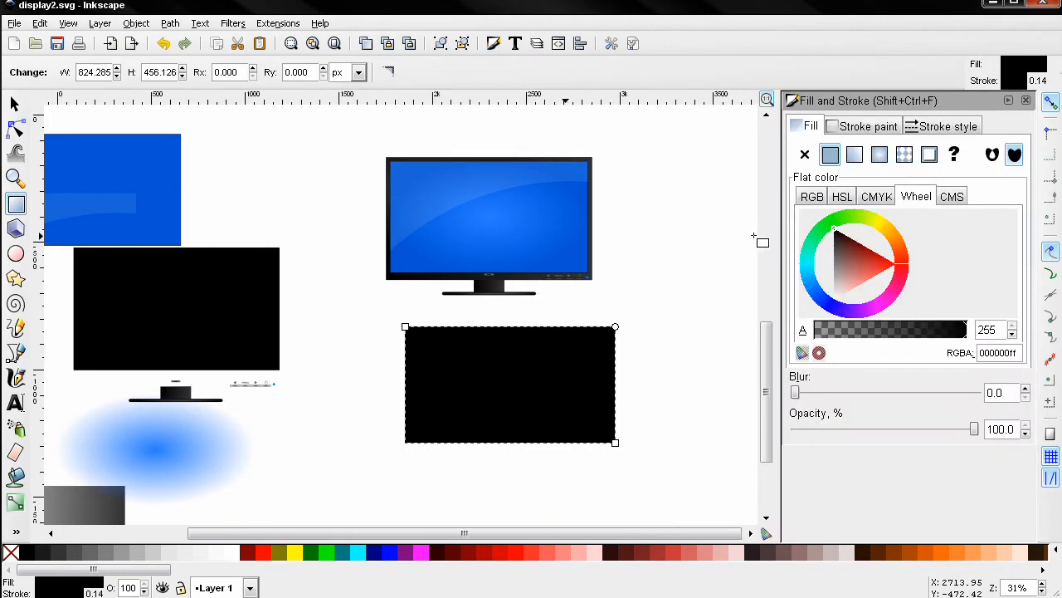
click(805, 155)
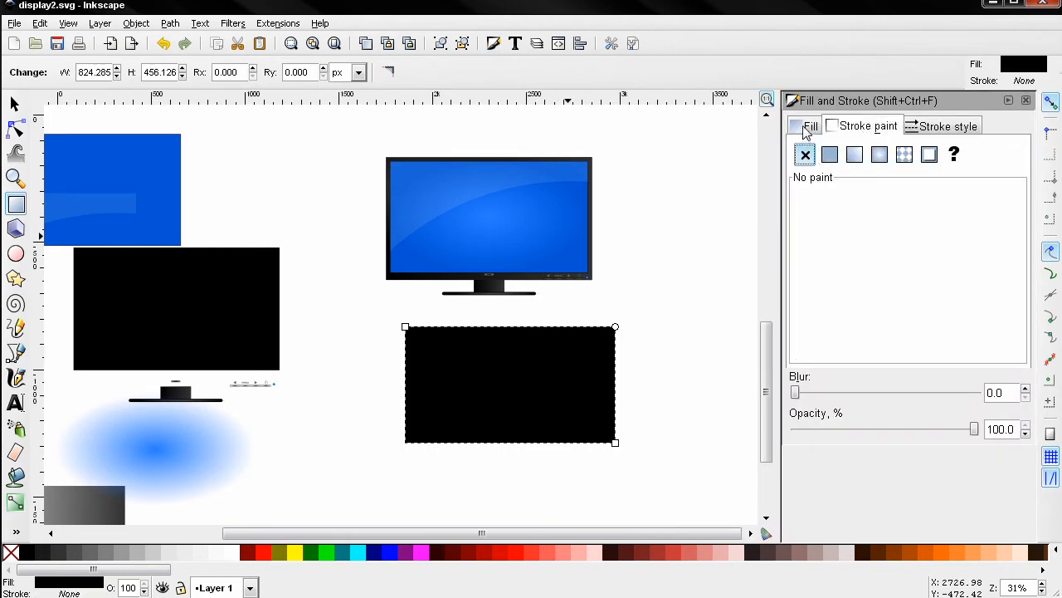
click(809, 126)
click(15, 103)
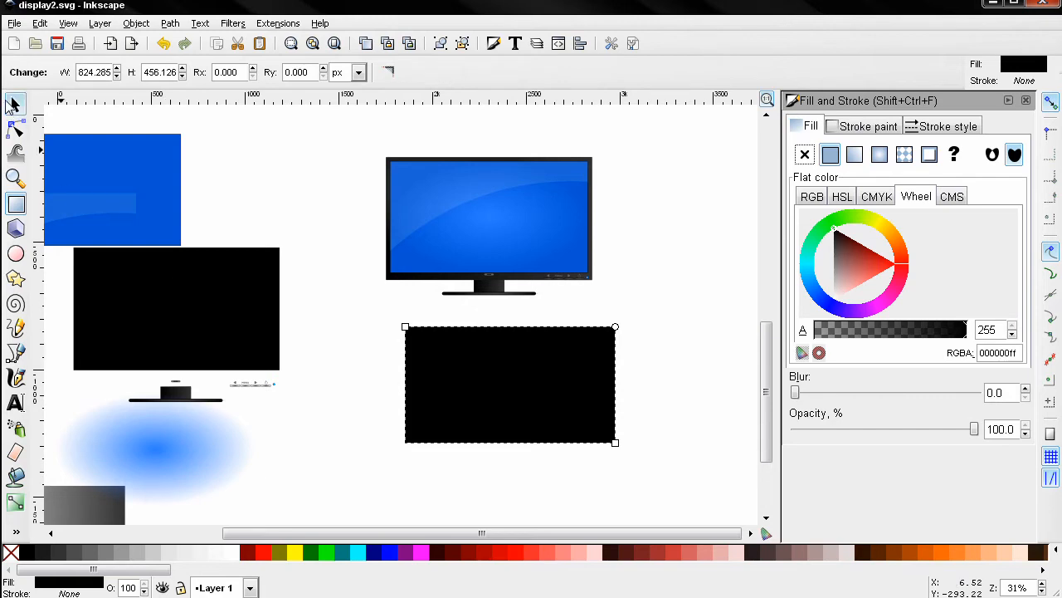
Match the new black rectangle to the original frame's size, setting width 808.859 px and height 481.455 px
click(162, 299)
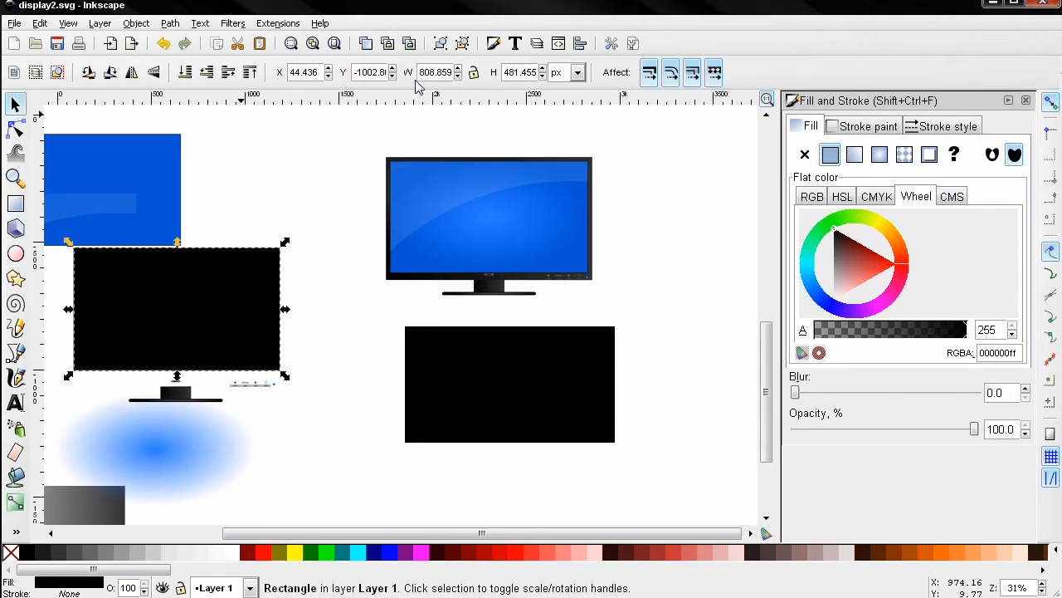
double_click(440, 73)
click(565, 347)
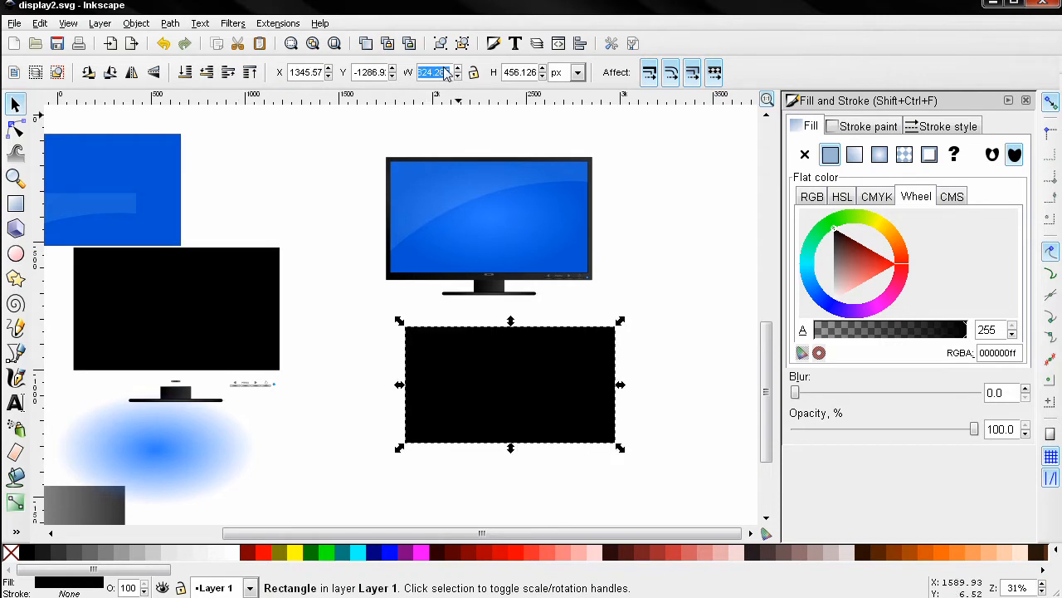
click(263, 317)
triple_click(524, 73)
key(ctrl+c)
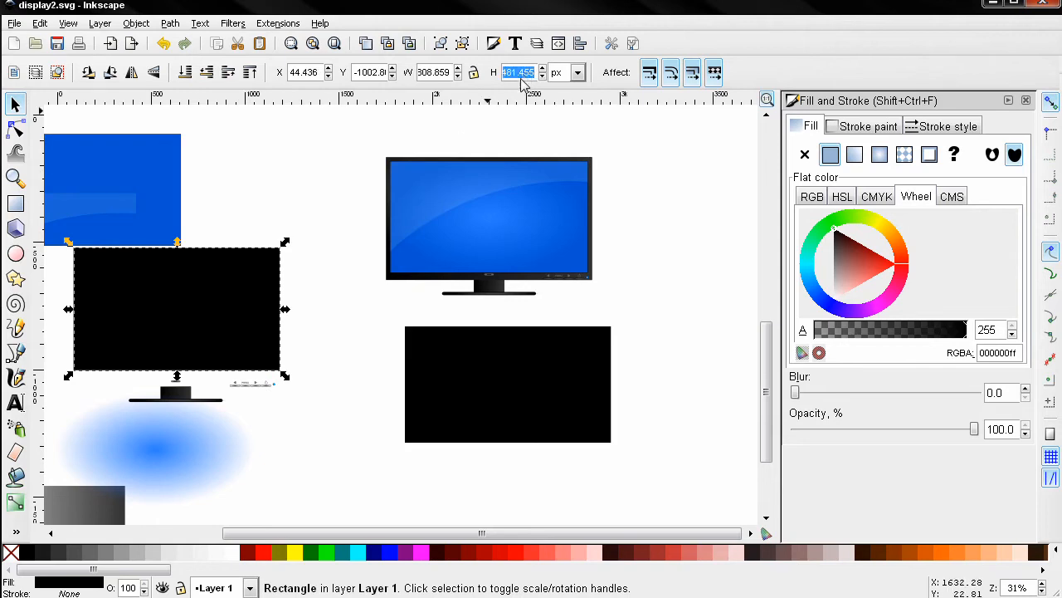
click(529, 337)
triple_click(524, 73)
key(ctrl+v)
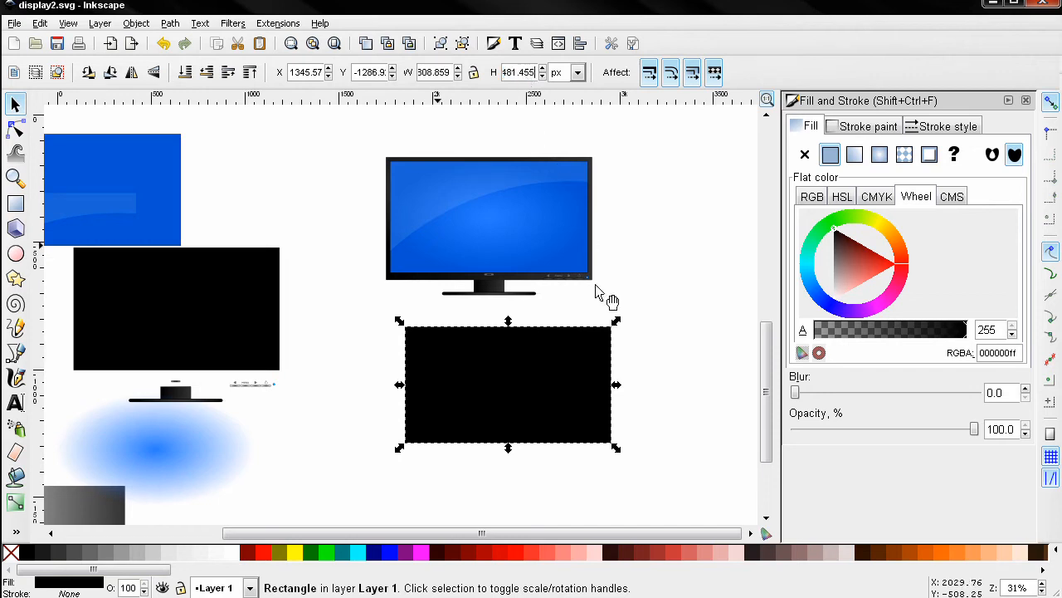
key(Return)
click(676, 373)
Duplicate the new black rectangle and fill the duplicate with blue #0055D4
click(559, 380)
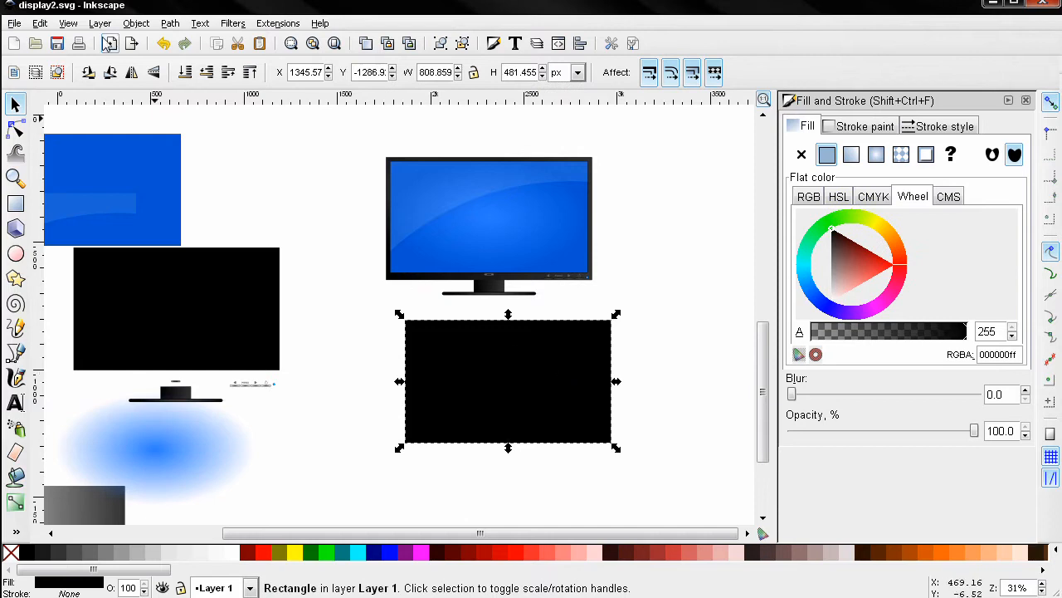
click(40, 23)
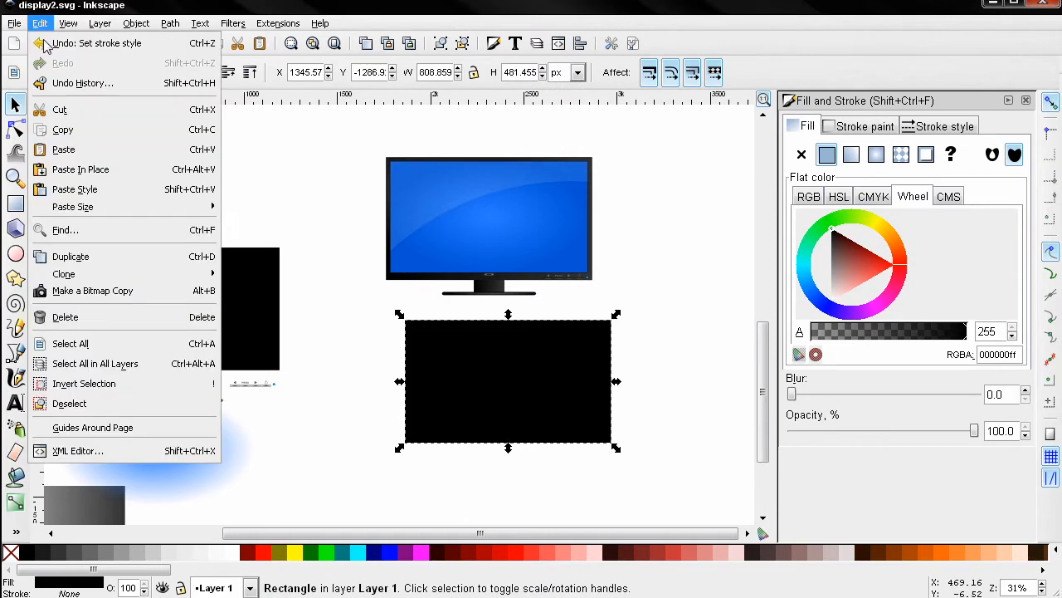
click(81, 263)
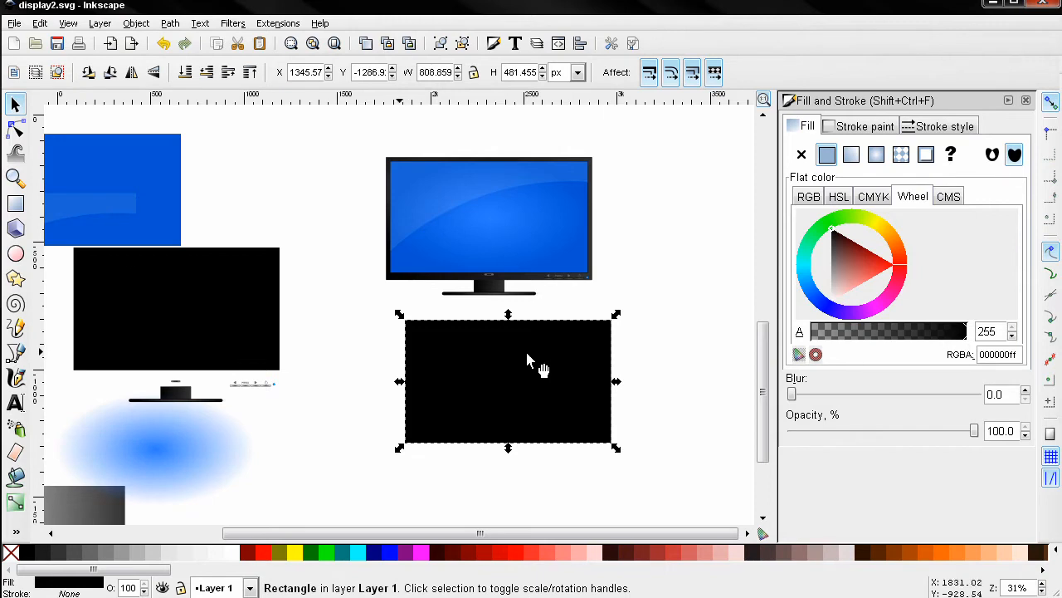
drag(166, 569, 720, 569)
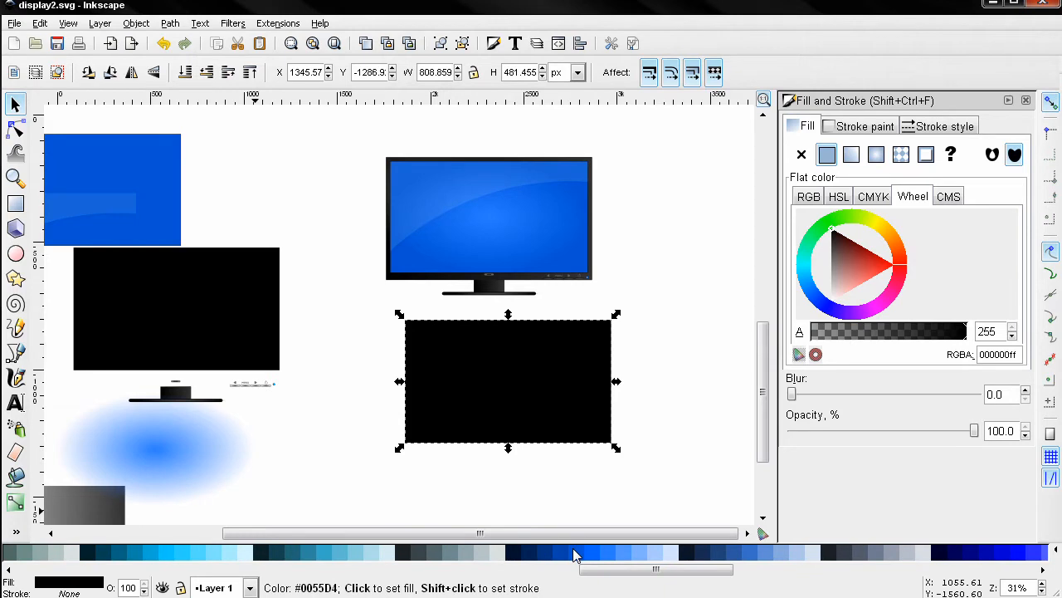
click(573, 552)
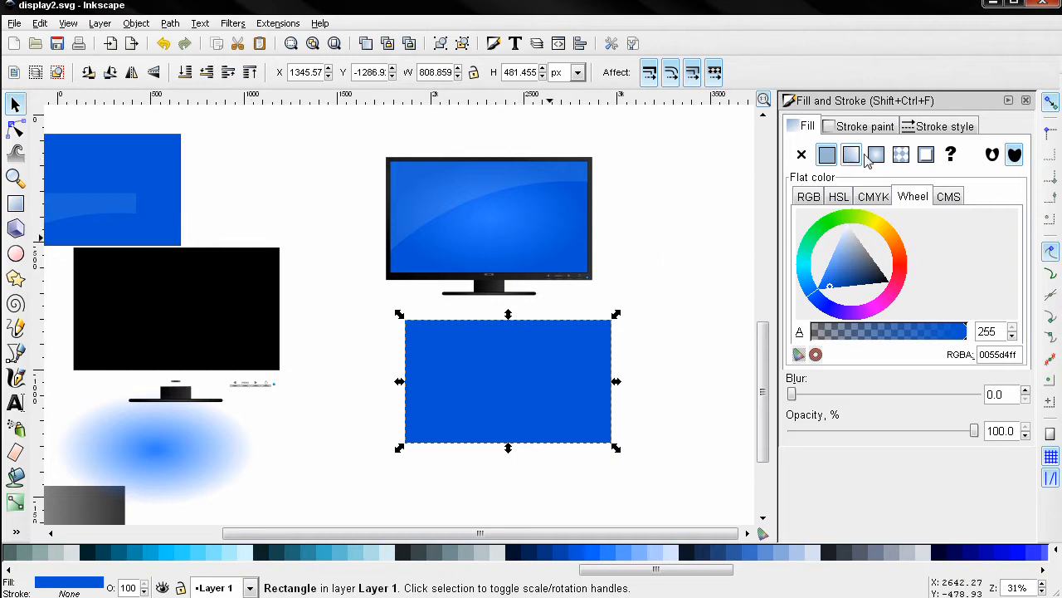
Match the blue duplicate to the original screen rectangle's size, setting width 778.105 px and height 438.384 px
click(146, 161)
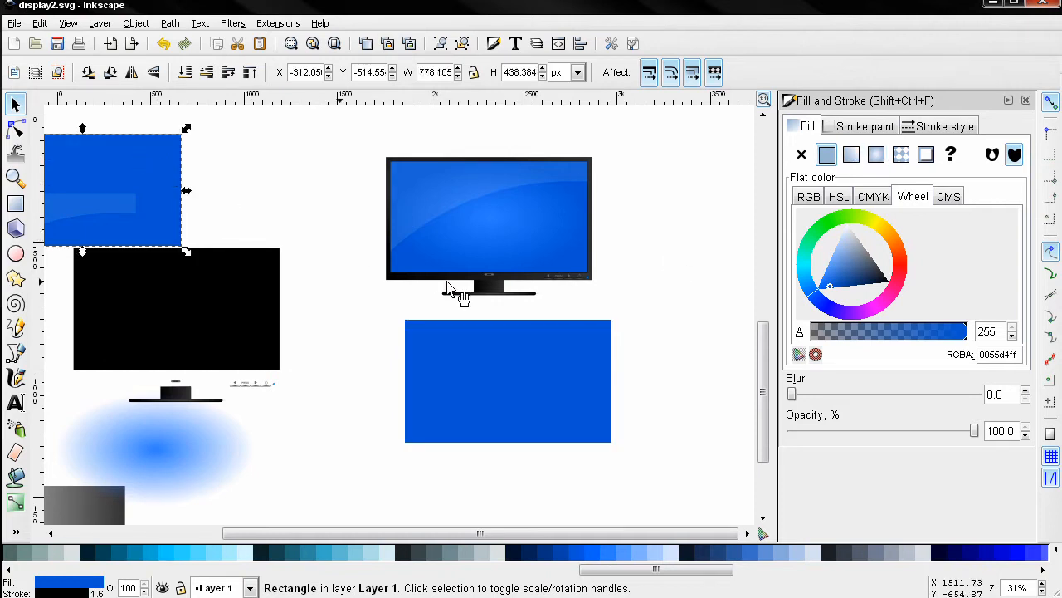
double_click(438, 73)
click(486, 386)
double_click(442, 74)
text(778.105)
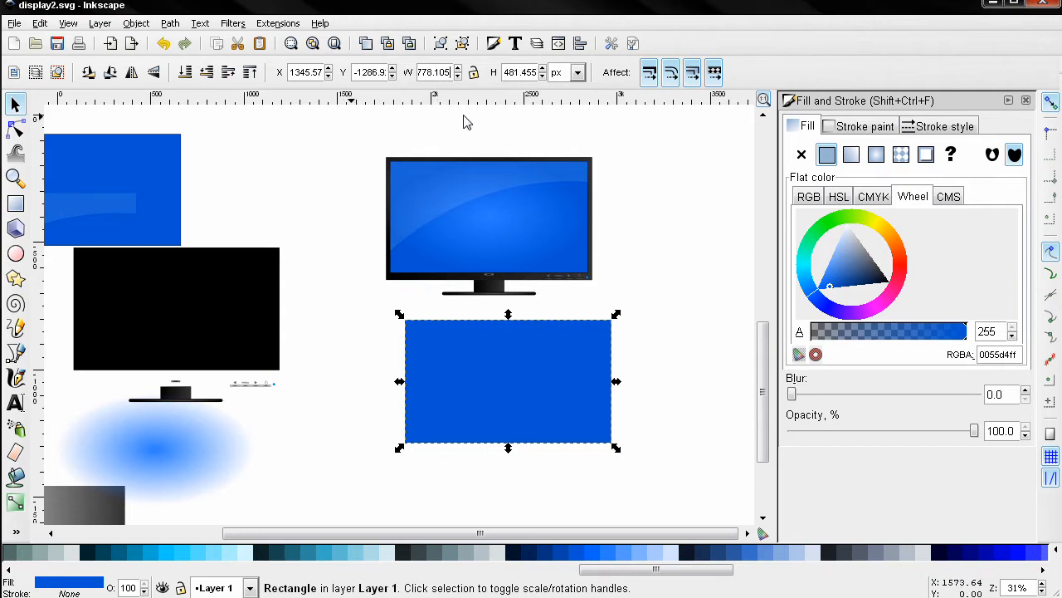
key(Return)
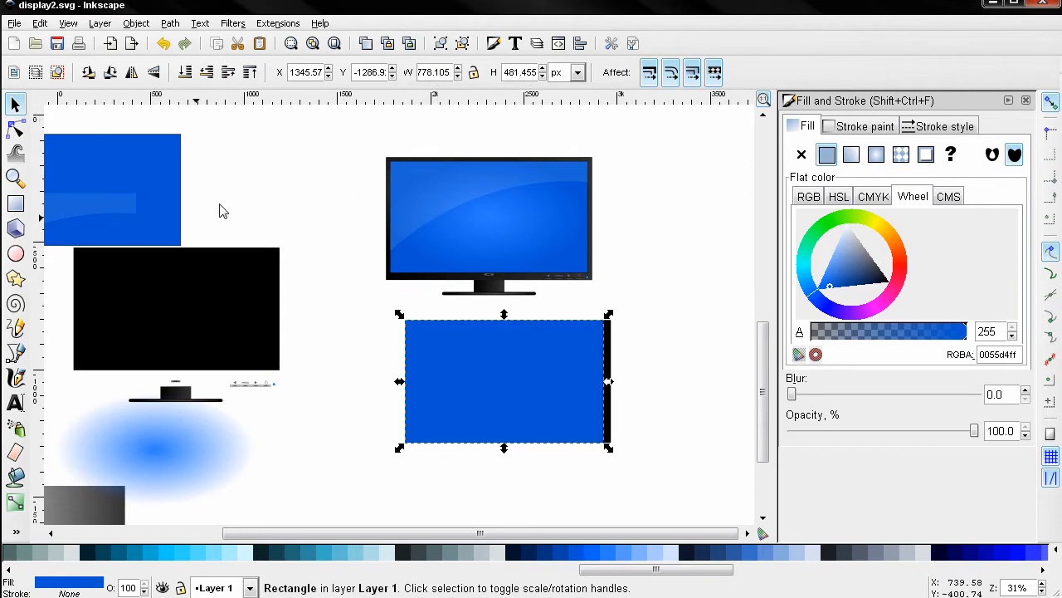
click(176, 196)
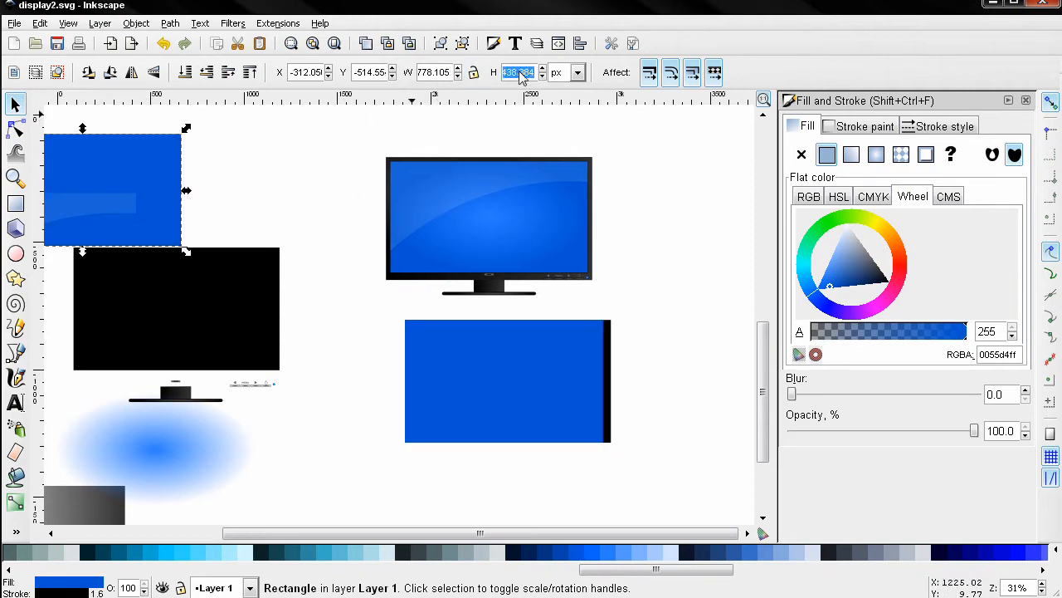
click(556, 381)
double_click(528, 72)
text(438.384)
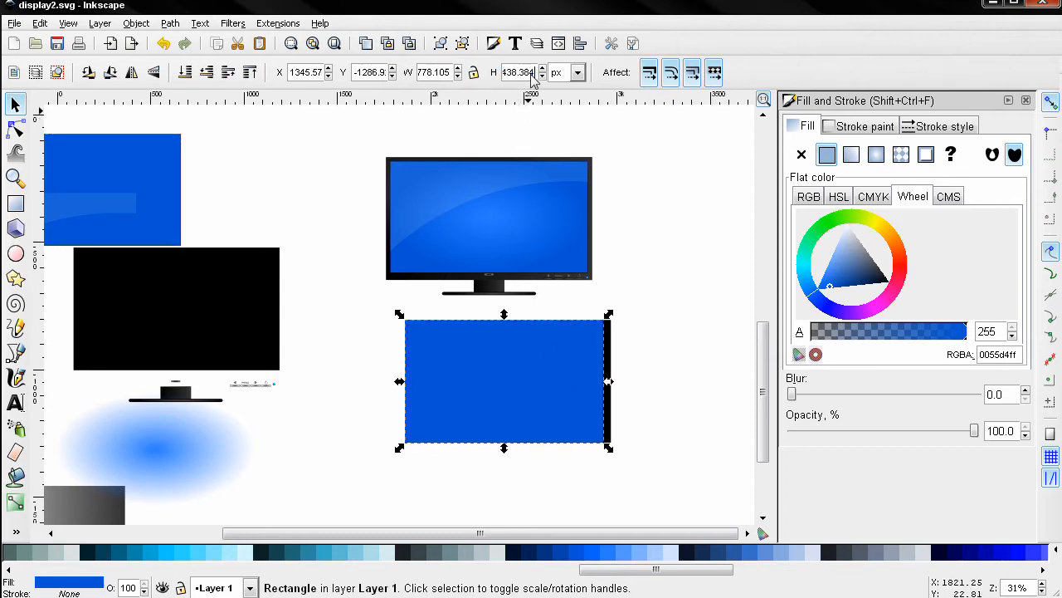
key(Return)
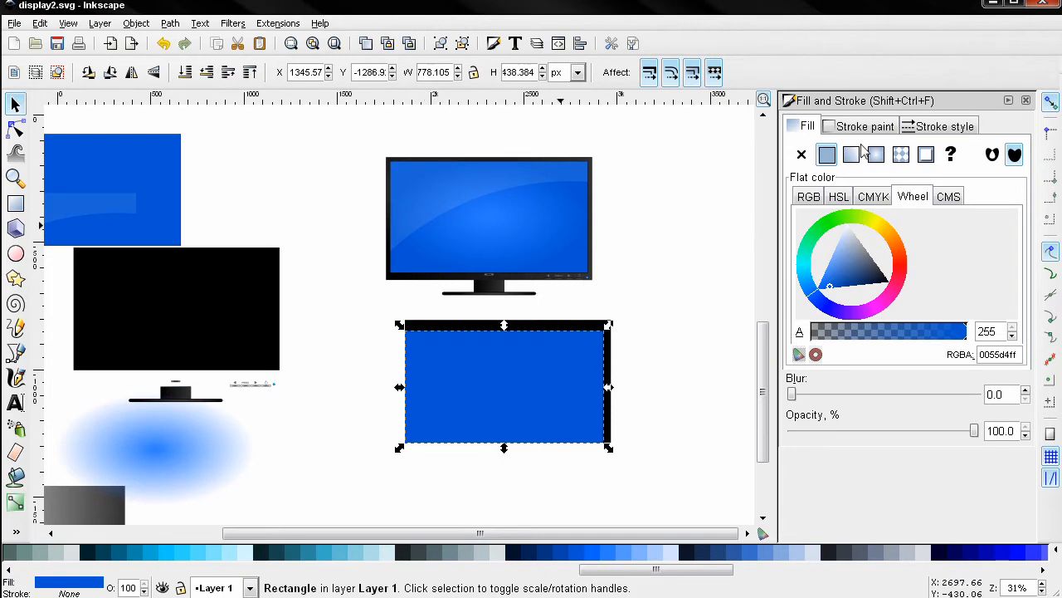
Give the new blue rectangle a flat black stroke 1.6 px wide
click(886, 130)
click(826, 154)
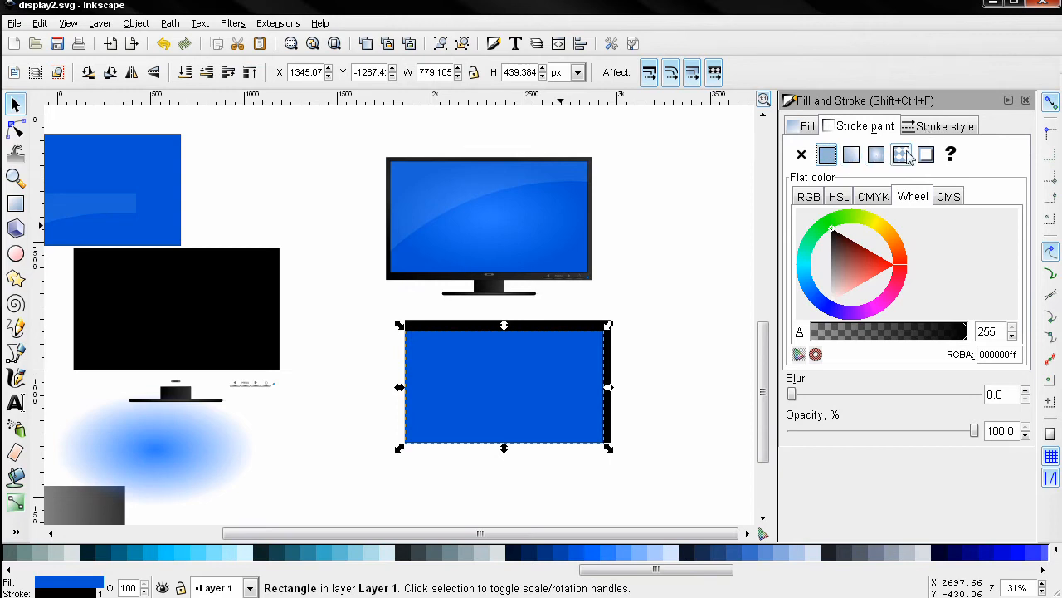
click(936, 129)
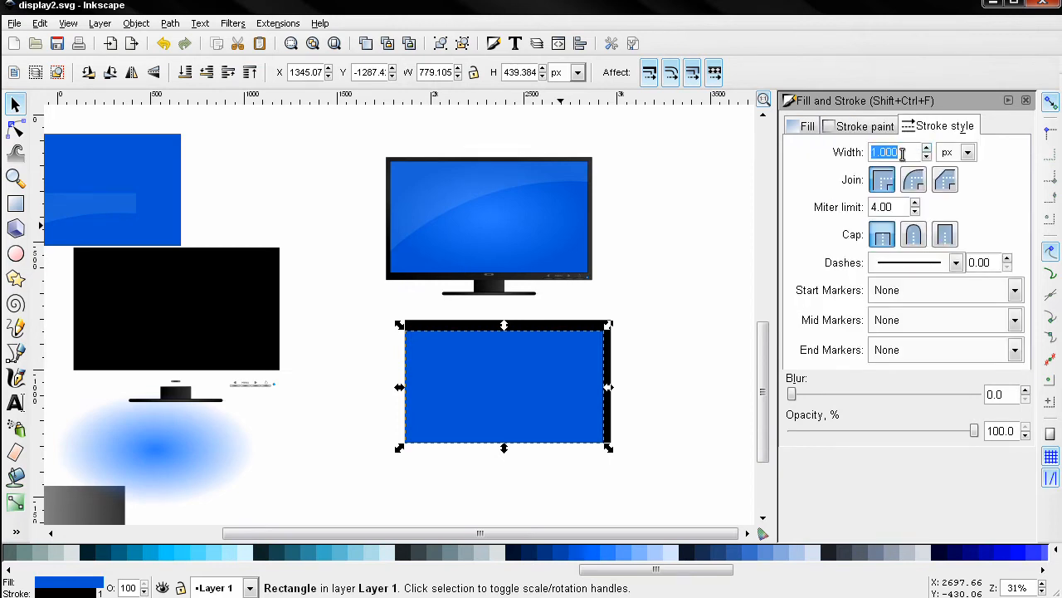
text(1)
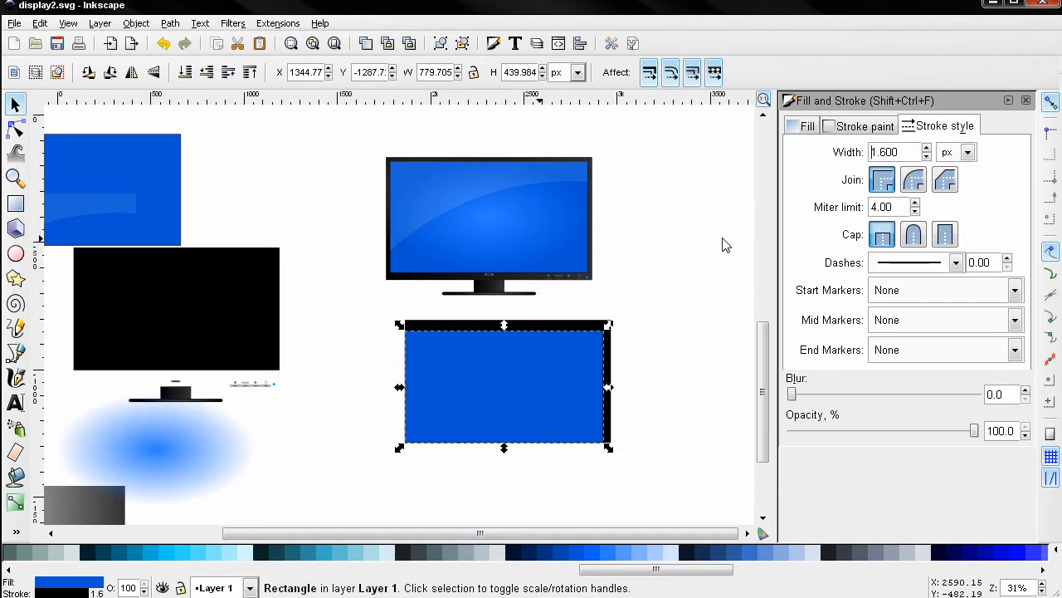
click(679, 307)
Center the blue rectangle horizontally and vertically on the new black frame, relative to the last selected object
click(568, 369)
shift+click(591, 327)
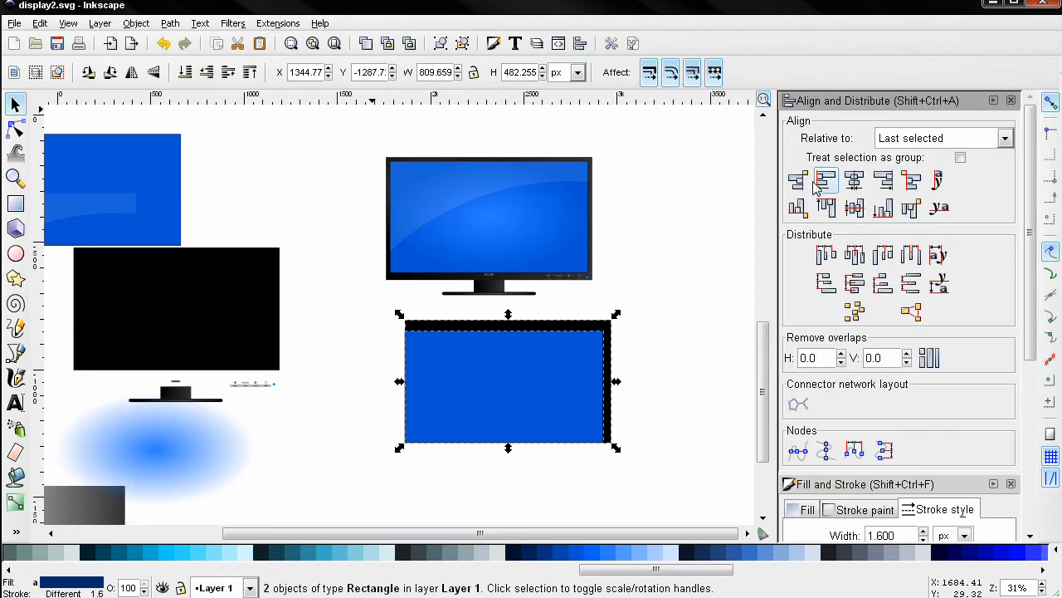
click(855, 180)
click(855, 207)
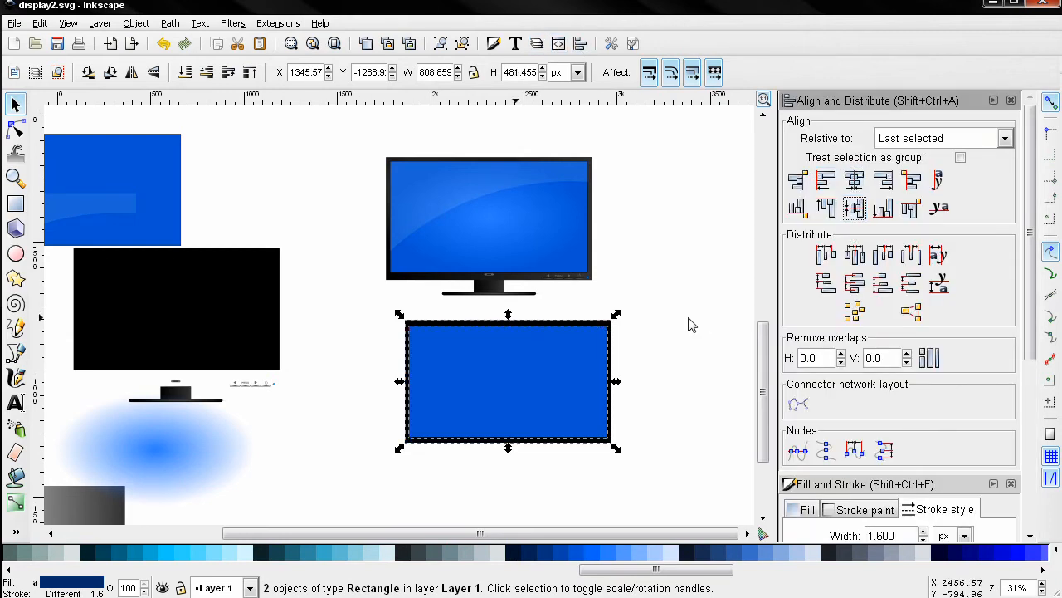
Nudge the blue screen rectangle upward within the black frame, with a small downward correction, leaving a thicker lower bezel
click(679, 391)
click(577, 380)
key(Up)
key(Up)
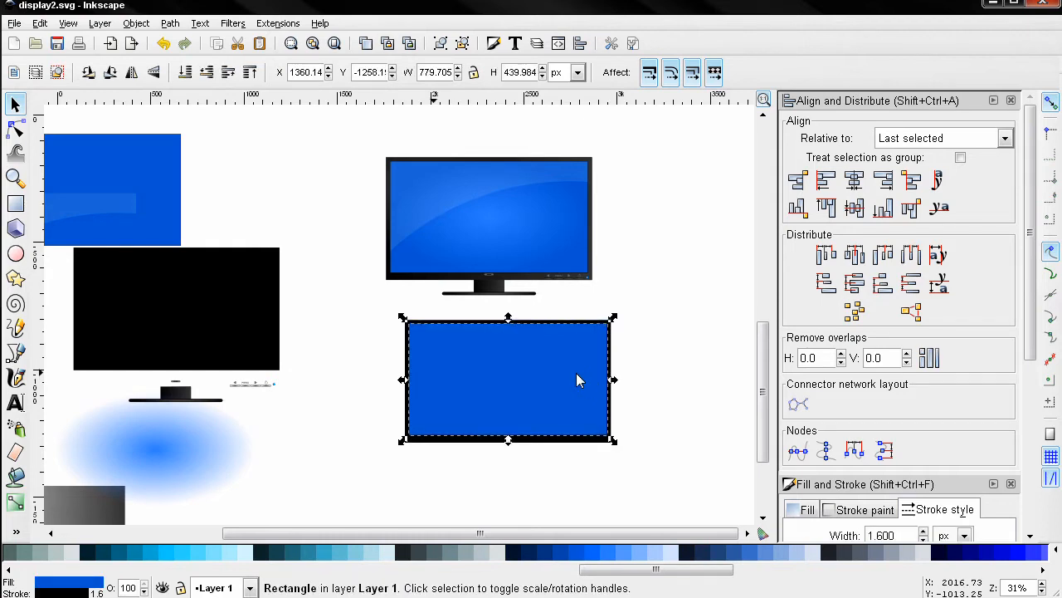
click(664, 360)
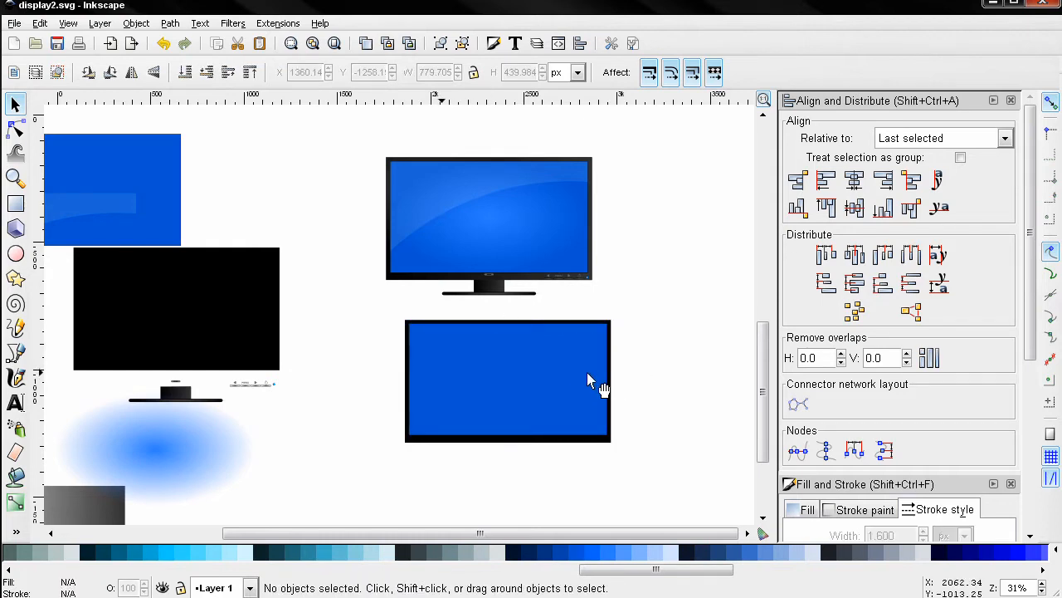
click(587, 381)
key(Down)
click(668, 373)
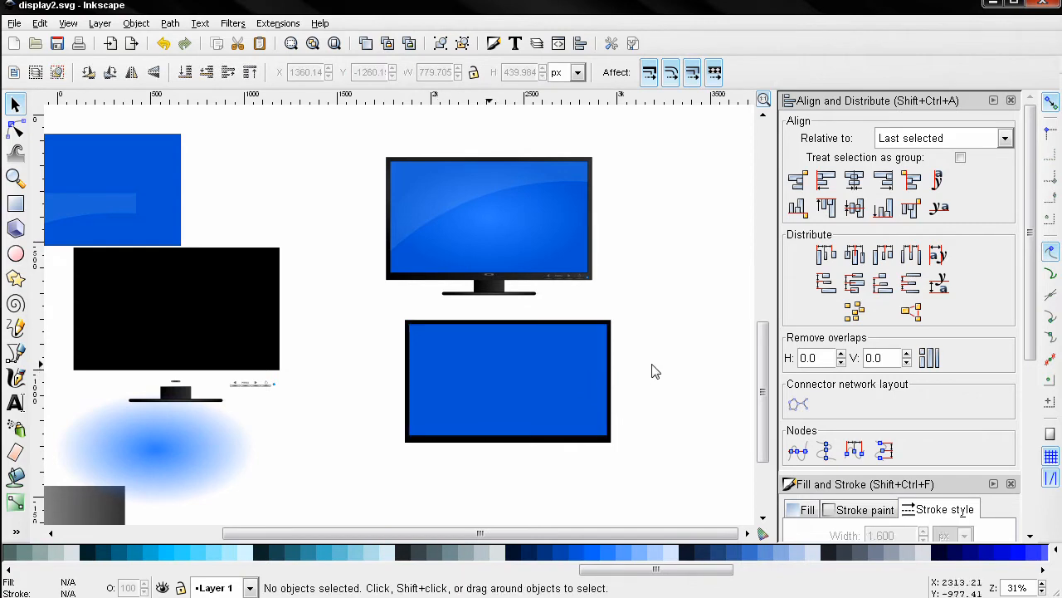
Close the Align and Distribute dialog and remove the stroke from the new blue screen rectangle
scroll(651, 371, down, 1)
scroll(651, 371, right, 1)
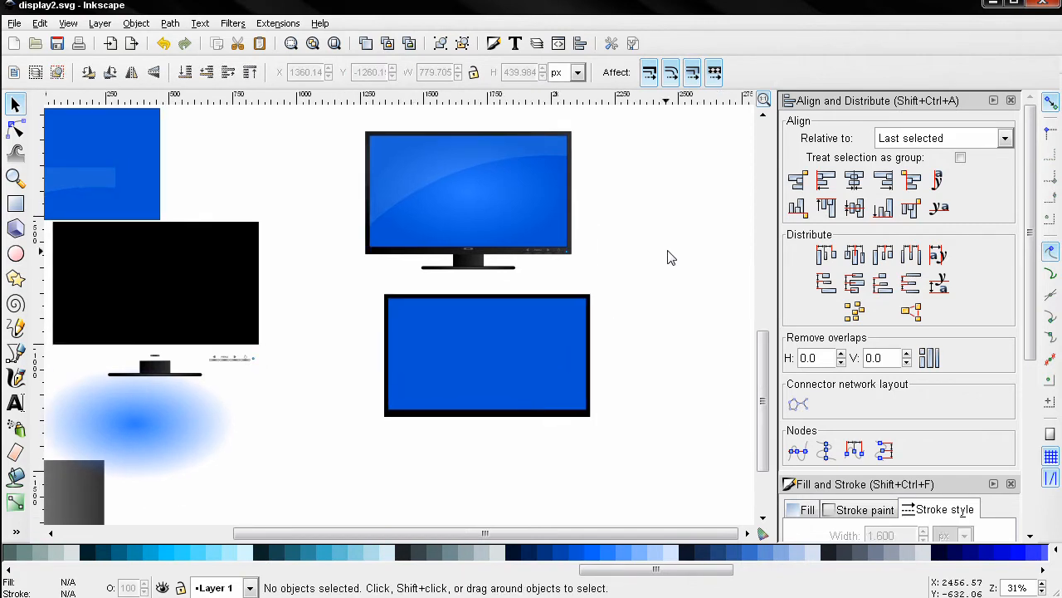
click(572, 338)
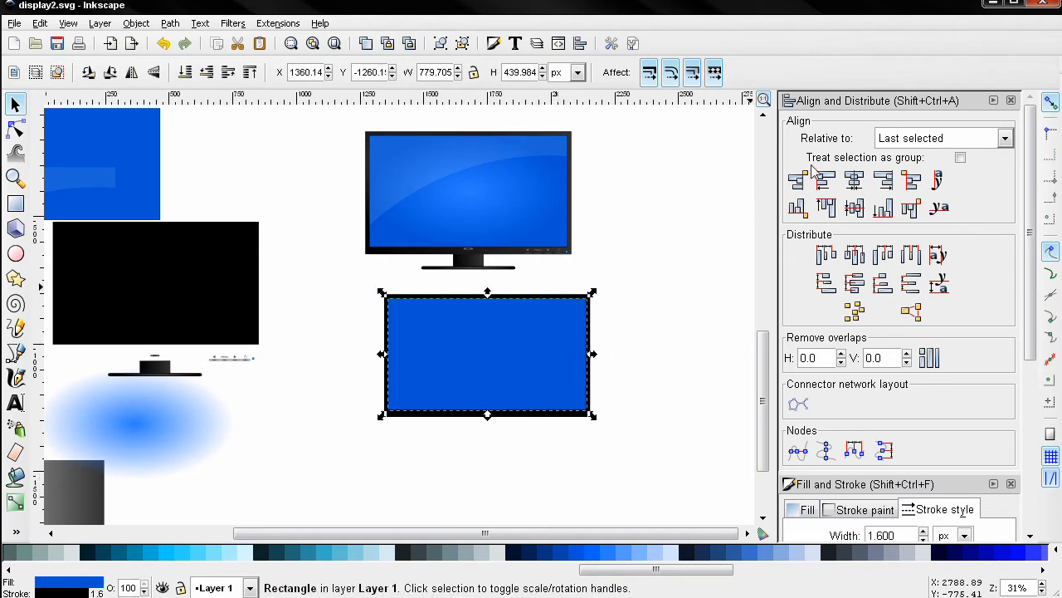
click(1011, 100)
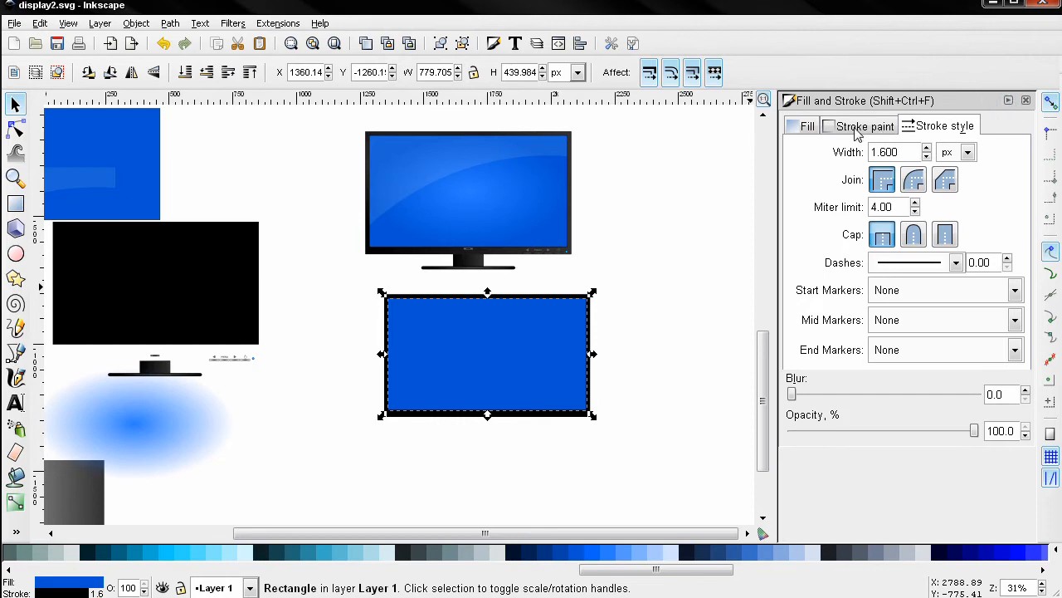
click(855, 128)
click(803, 154)
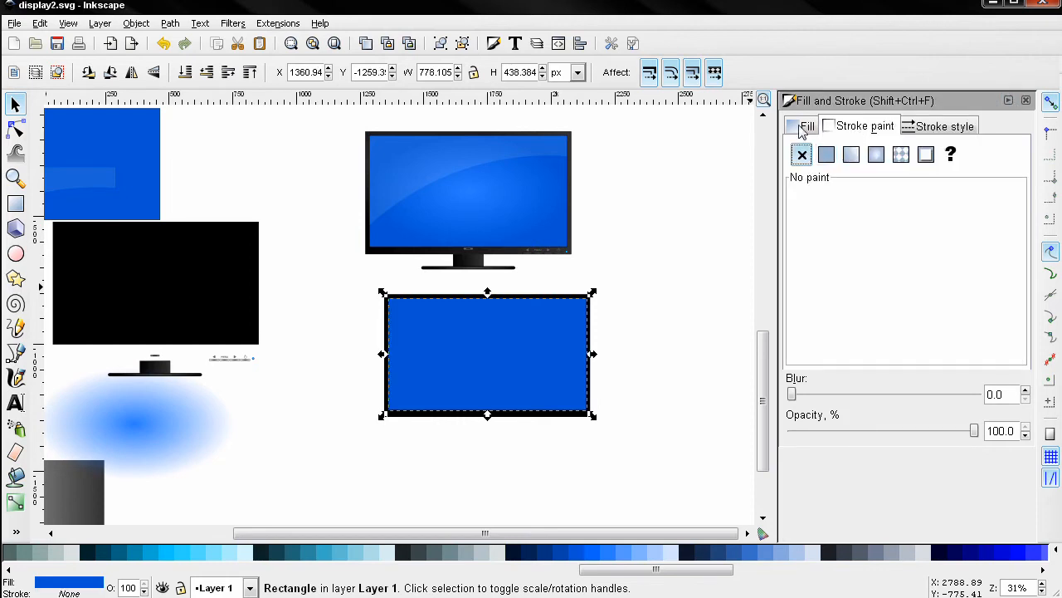
Duplicate the new blue screen rectangle and fill the copy with a radial gradient fading from light blue 2a7fff to transparent
click(804, 128)
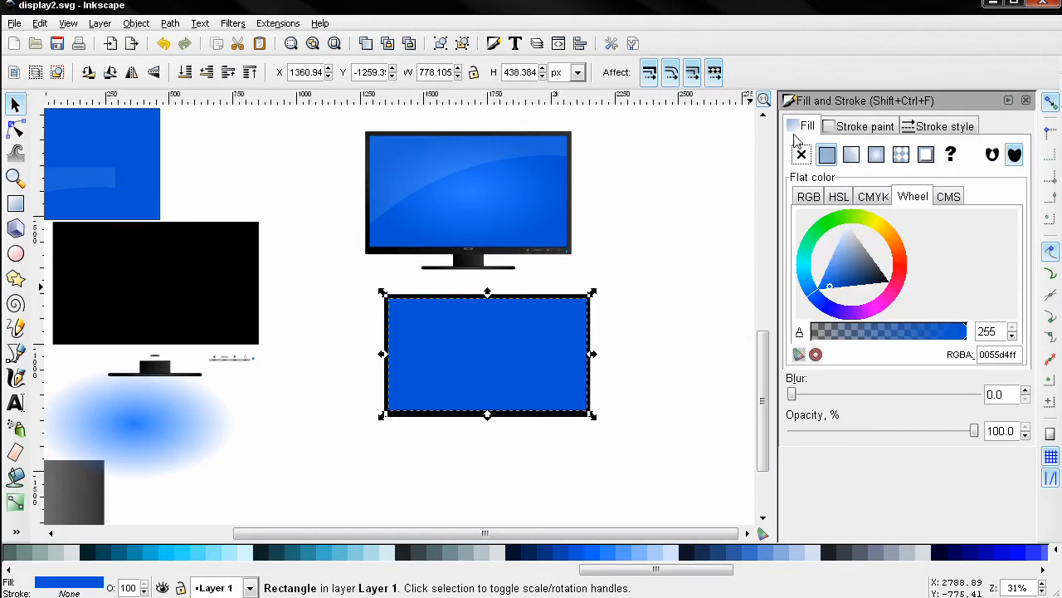
click(614, 552)
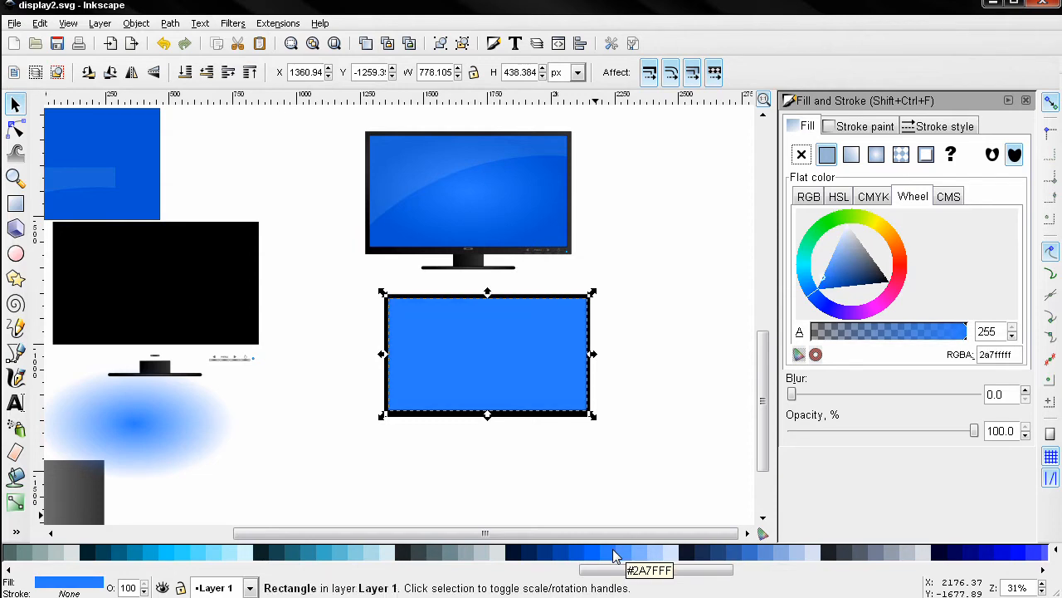
click(618, 552)
click(611, 552)
click(621, 552)
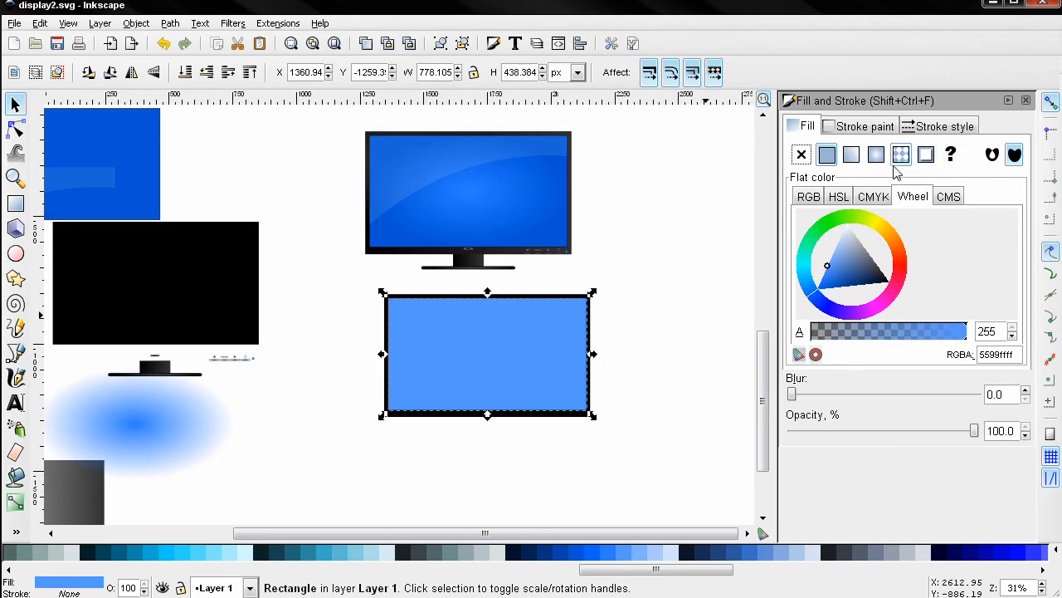
click(877, 160)
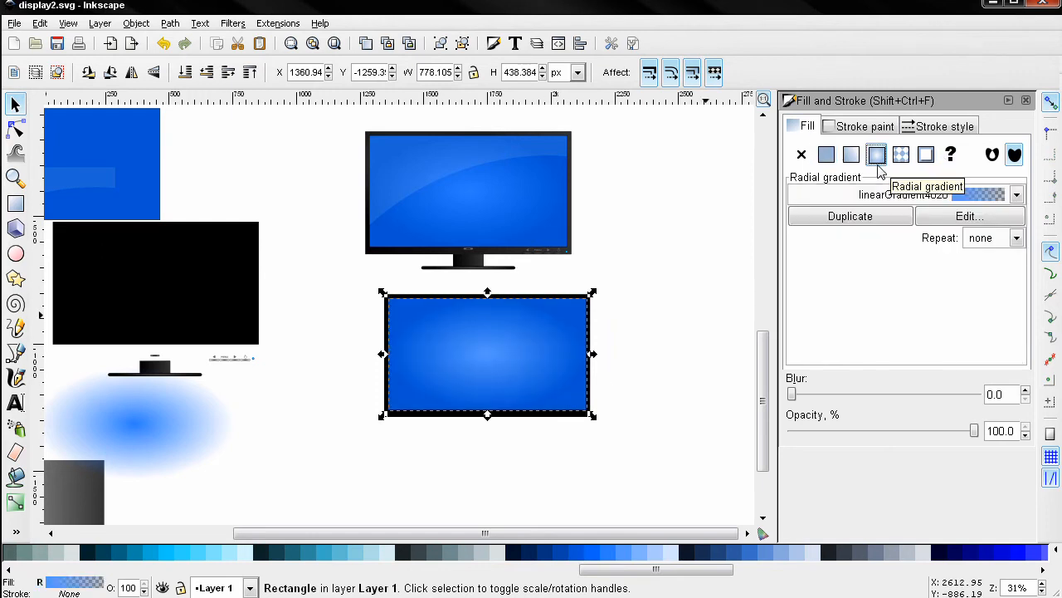
click(621, 551)
click(613, 556)
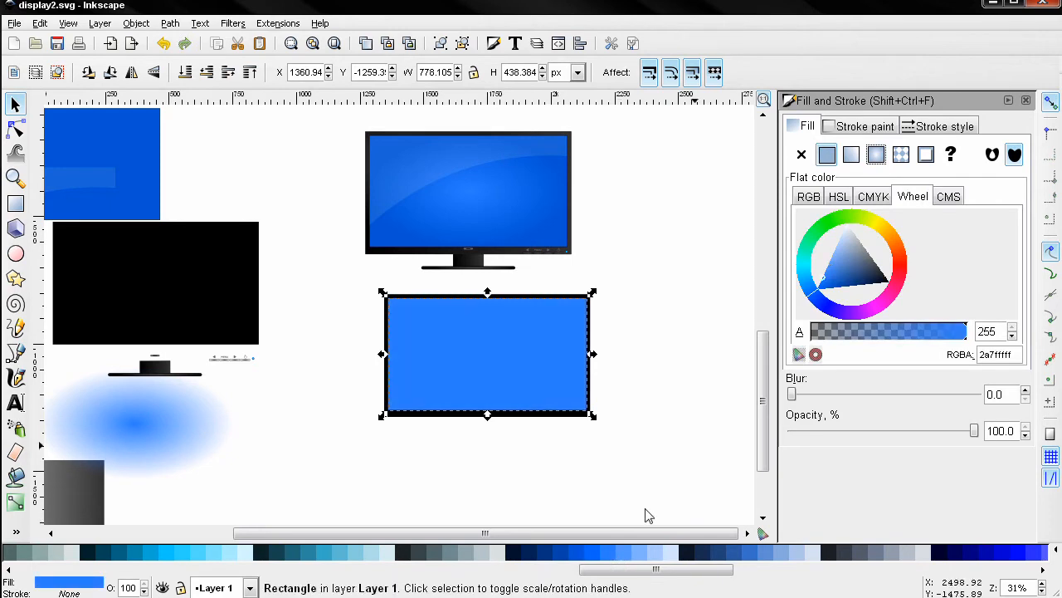
click(878, 155)
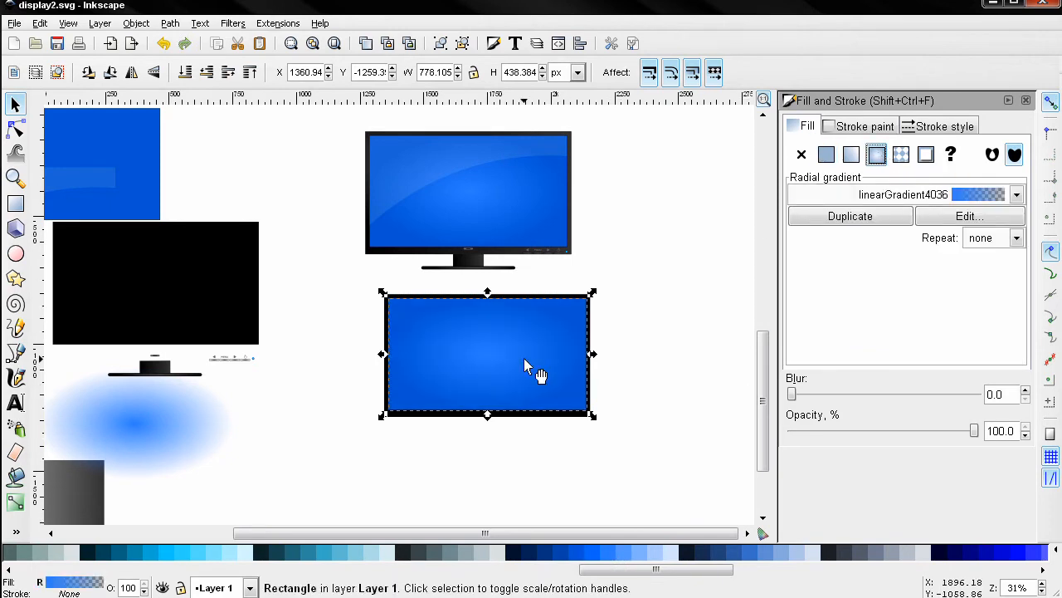
Compare the gradient stop color of the new screen glow with that of the original glow rectangle
click(963, 216)
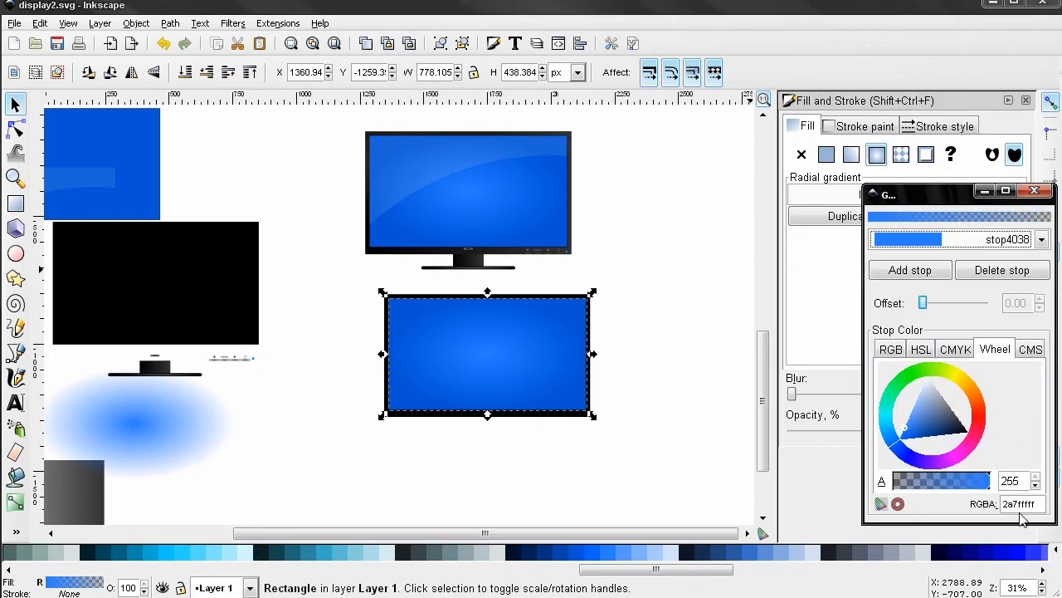
click(1035, 191)
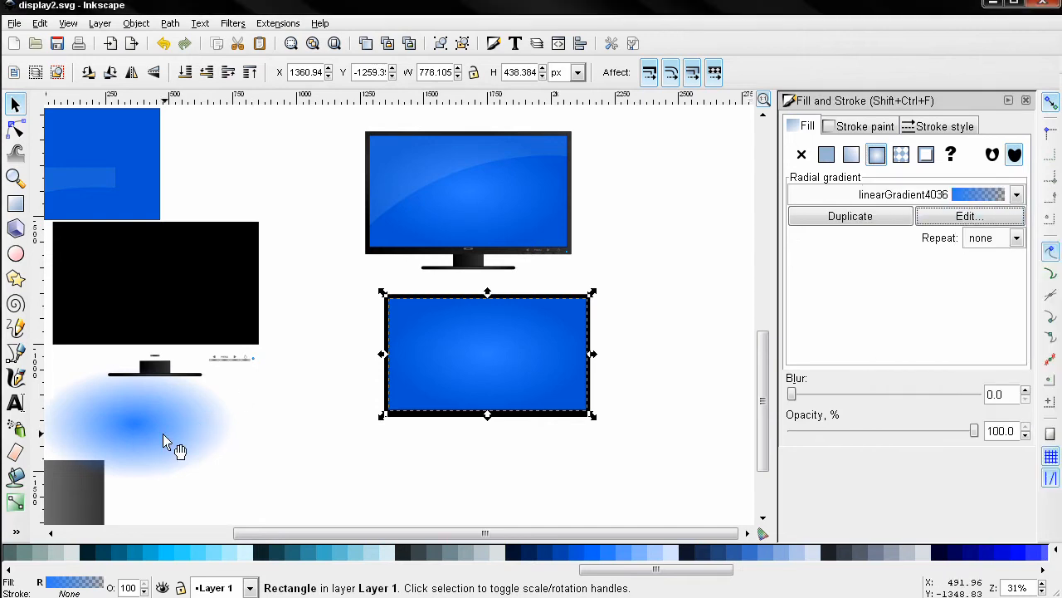
click(199, 422)
click(965, 217)
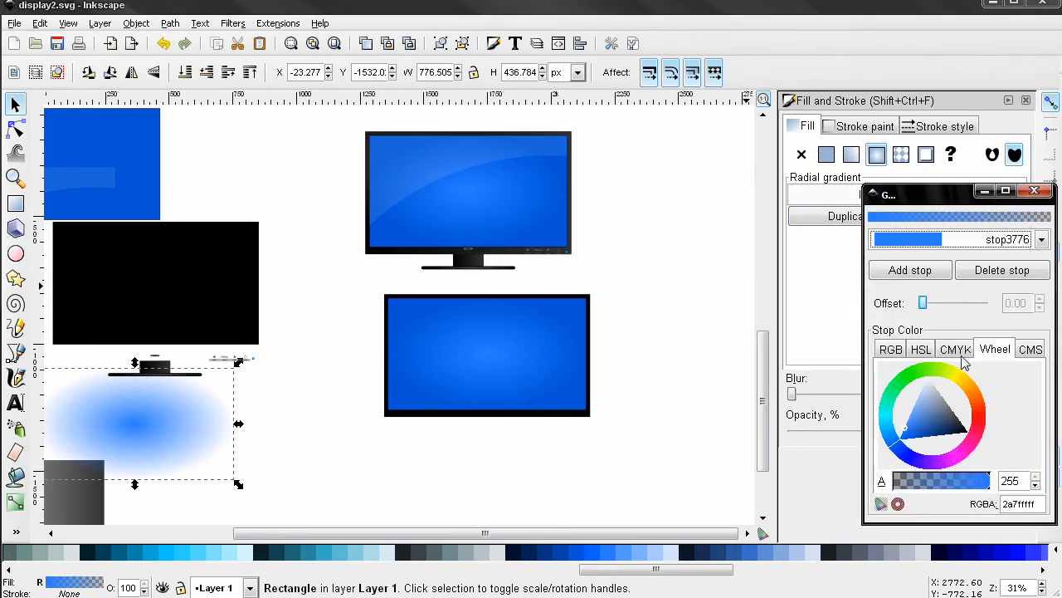
click(1034, 191)
click(674, 321)
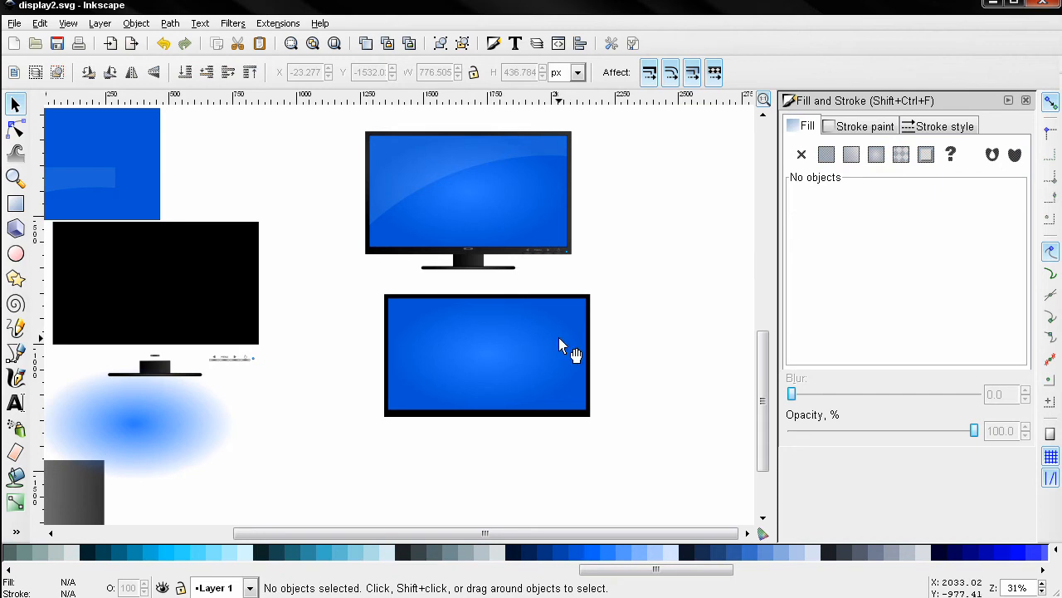
Duplicate the radial gradient rectangle and give the copy a flat white fill with 10% opacity
click(474, 355)
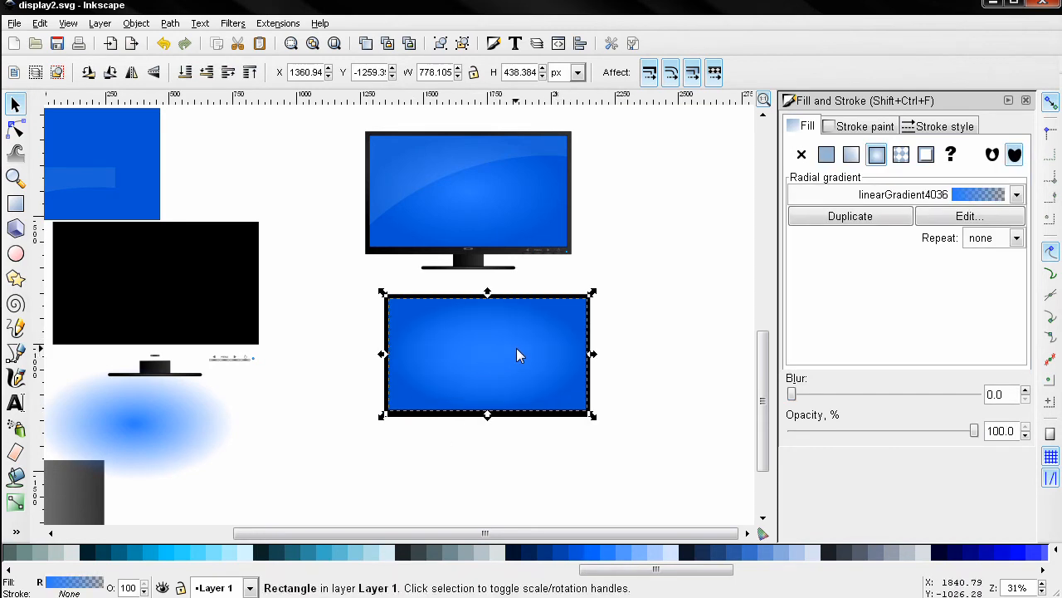
click(859, 126)
click(808, 126)
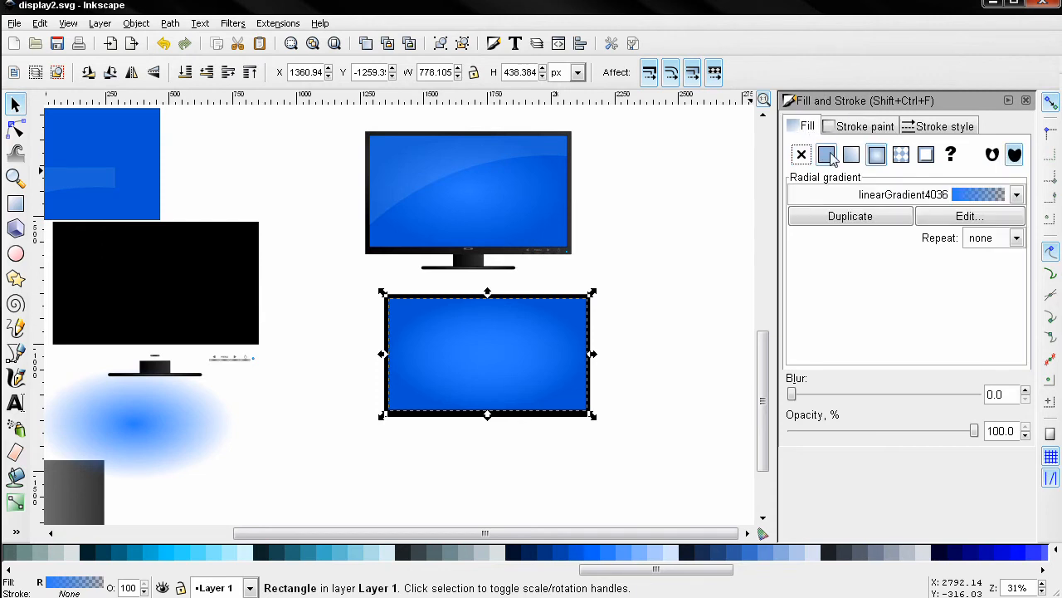
click(827, 156)
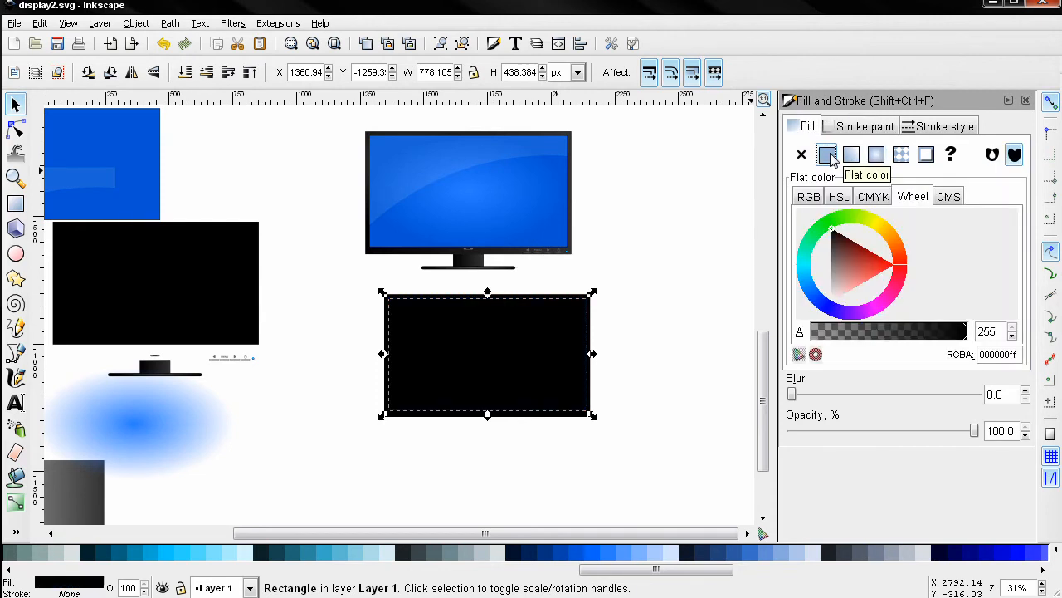
drag(835, 286, 832, 317)
click(874, 126)
click(812, 126)
triple_click(1014, 433)
text(10)
key(Return)
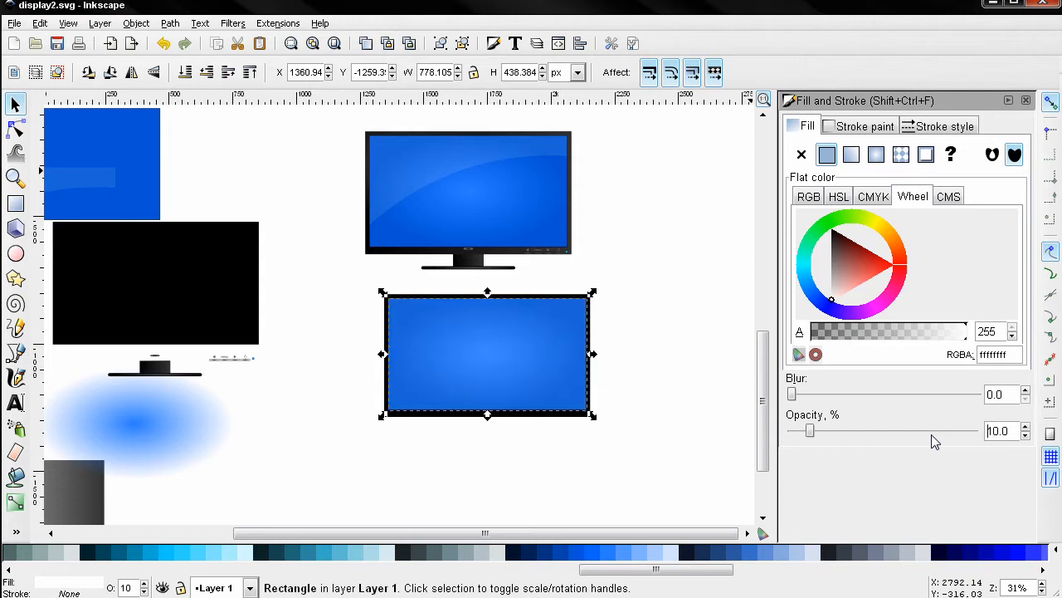
click(674, 415)
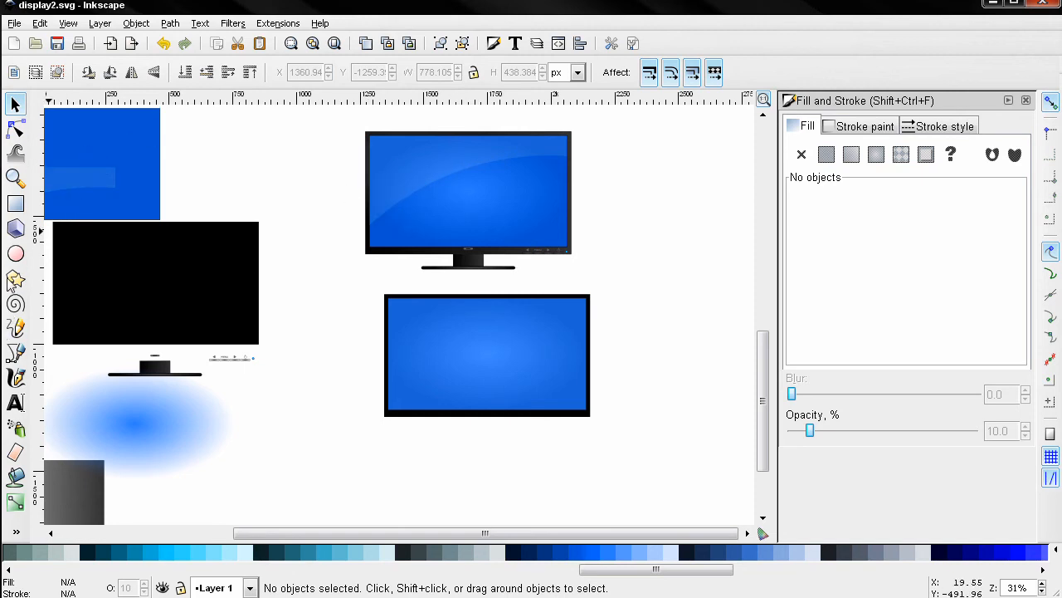
Draw a fully opaque dark navy circle (0b1728ff), about 512 px in diameter, over the new screen's lower right area
click(16, 253)
drag(438, 396, 573, 496)
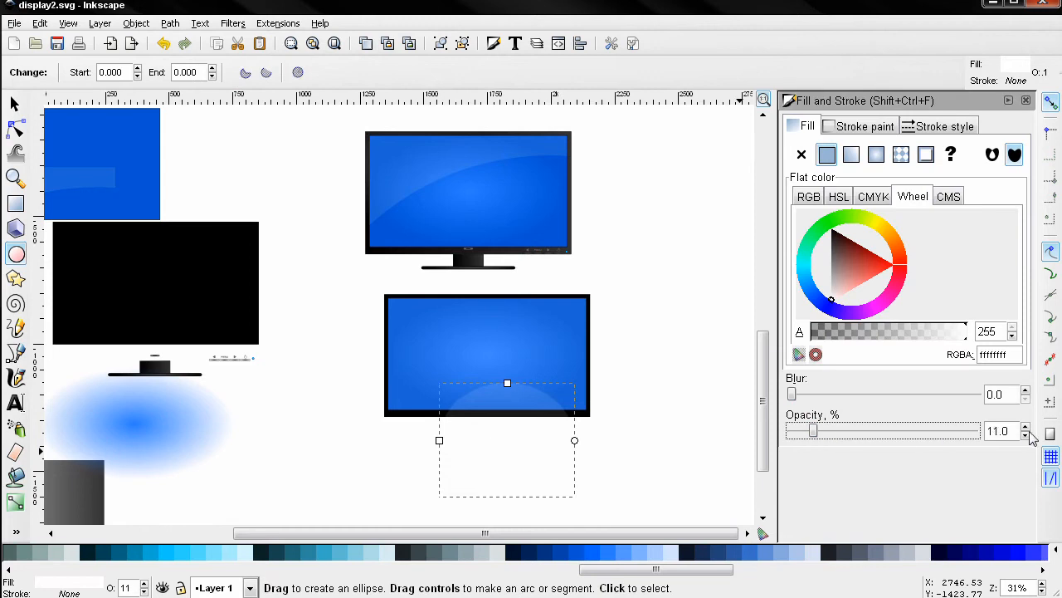
drag(817, 435, 978, 432)
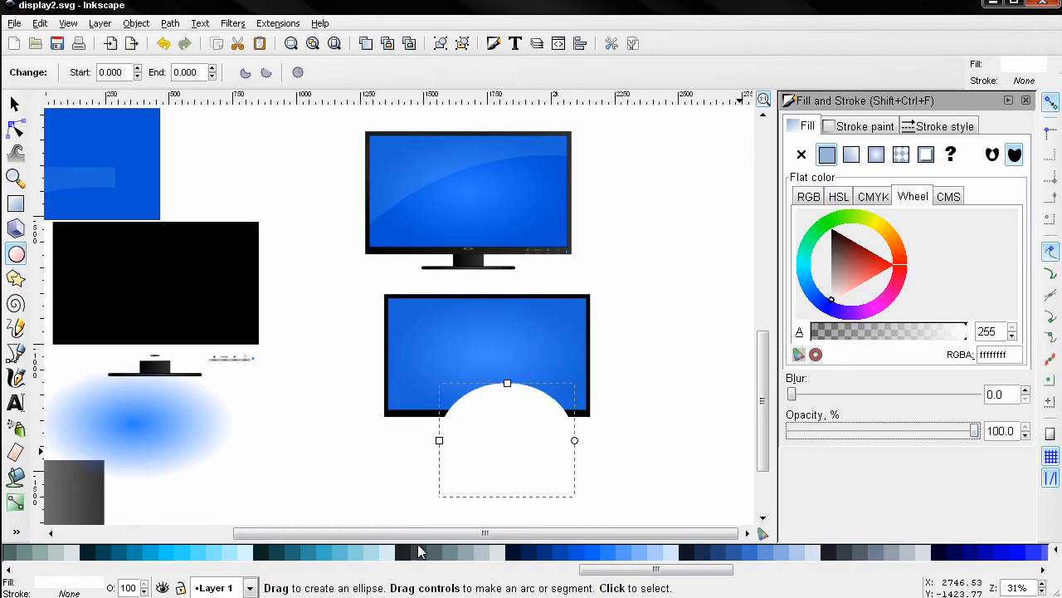
click(693, 553)
key(ctrl+z)
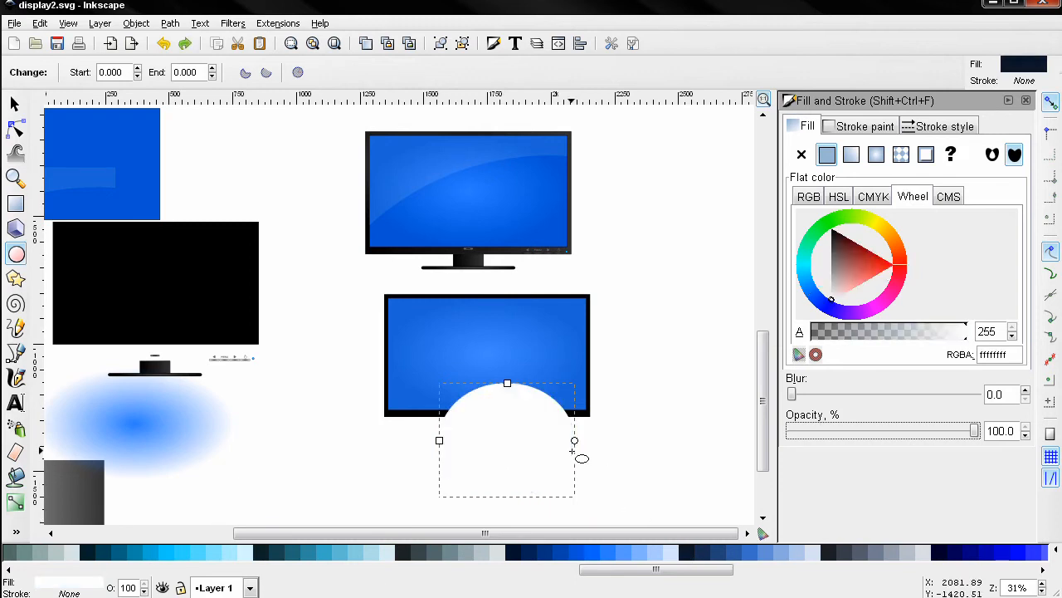
key(ctrl+z)
drag(476, 384, 630, 513)
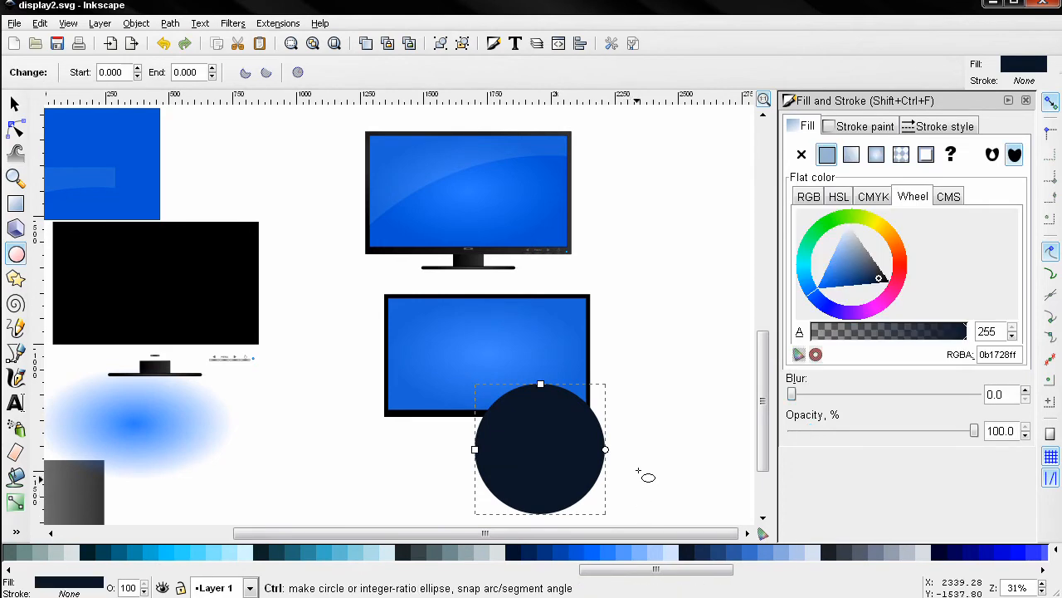
Enlarge the navy circle proportionally to about 1726 px across and lay its edge along the original monitor's gloss curve
drag(640, 451, 607, 390)
key(s)
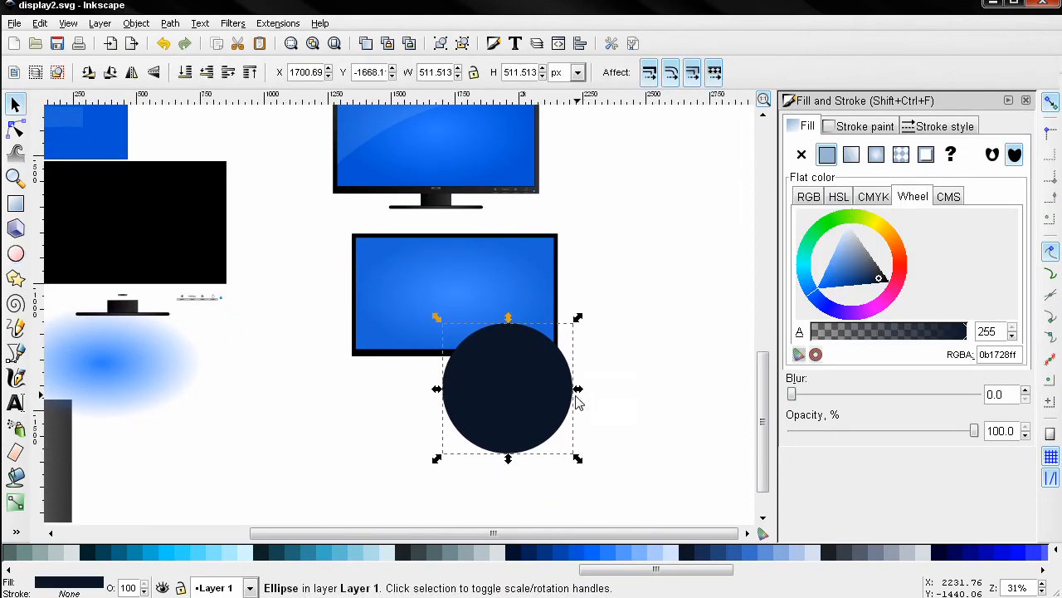
drag(577, 458, 692, 378)
drag(617, 389, 538, 437)
scroll(531, 422, down, 3)
drag(510, 383, 480, 366)
drag(534, 415, 498, 407)
drag(560, 444, 586, 472)
drag(512, 422, 493, 365)
scroll(493, 366, up, 2)
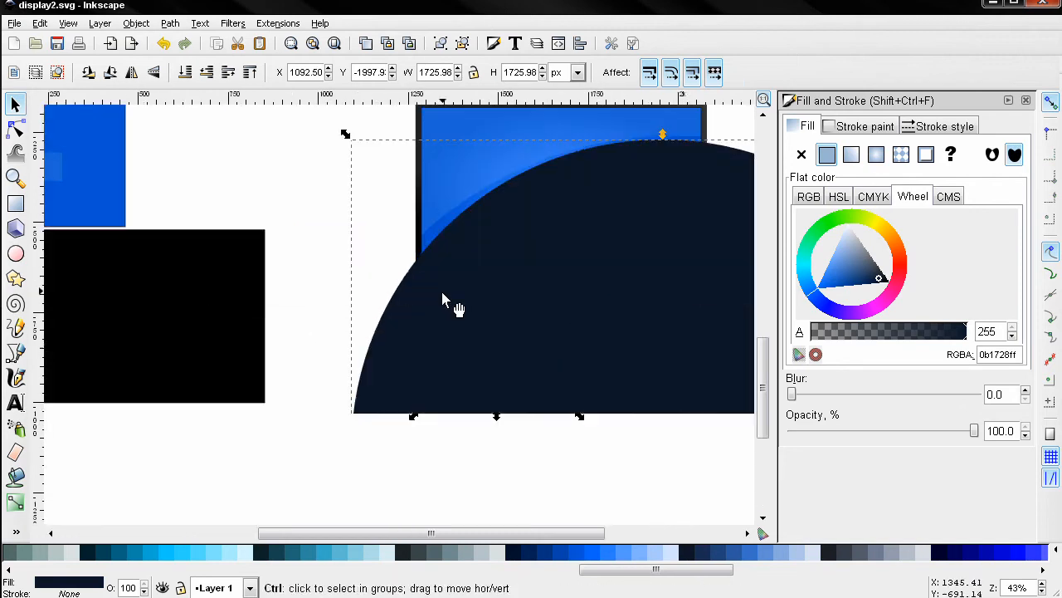
drag(540, 256, 551, 257)
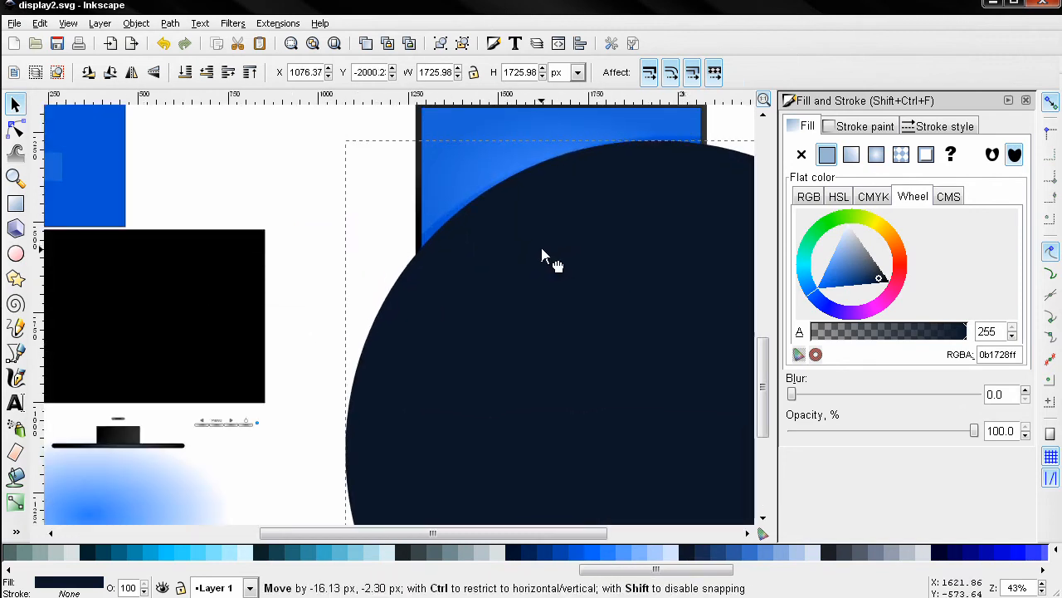
Enlarge the circle further to about 2251 px across and realign its upper arc with the original monitor's gloss curve
scroll(550, 280, down, 6)
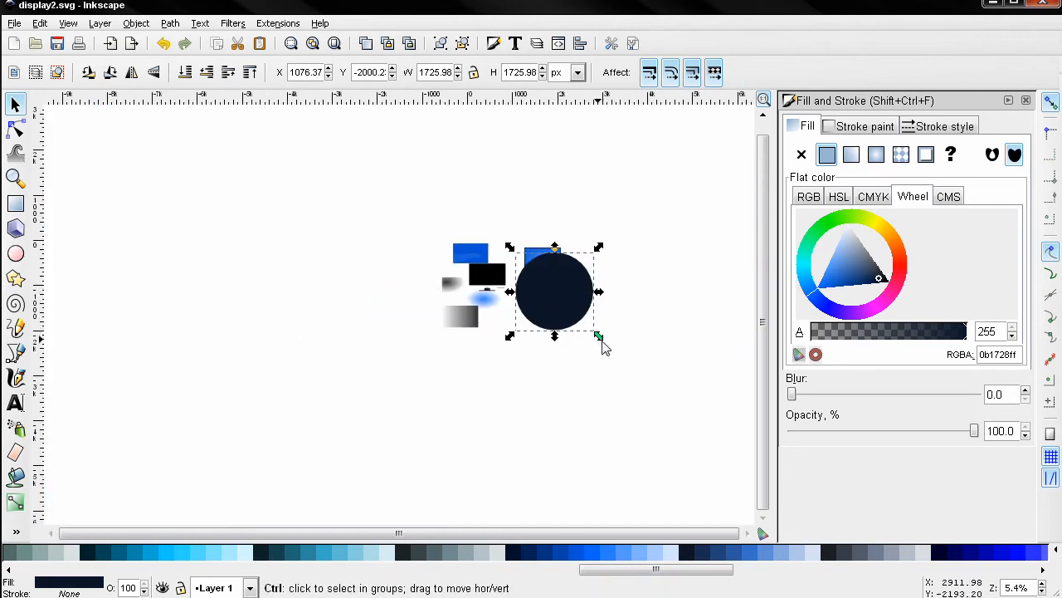
drag(603, 344, 611, 355)
drag(556, 292, 551, 303)
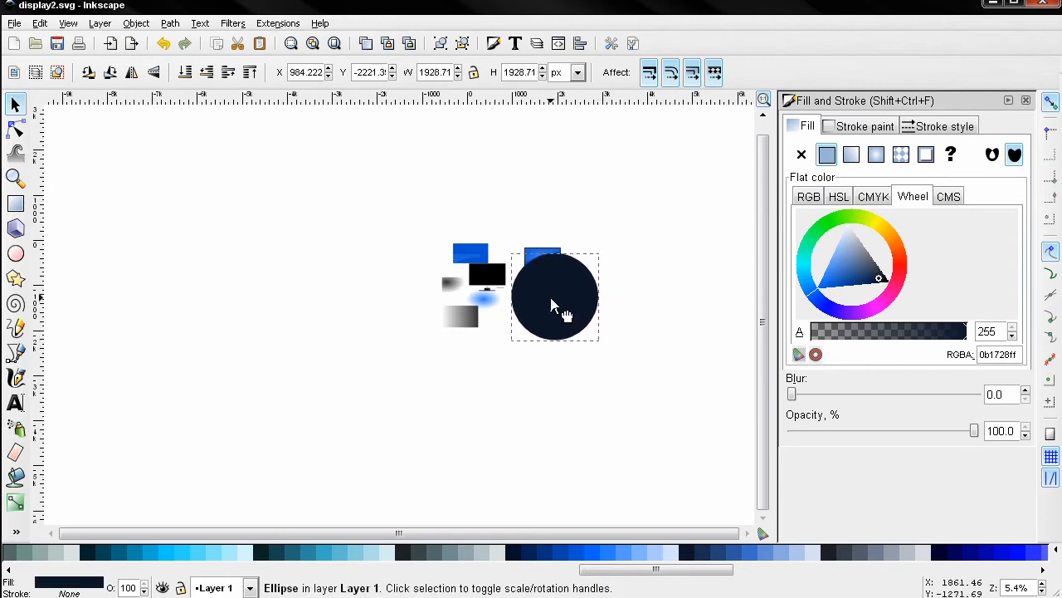
scroll(550, 302, up, 6)
click(555, 277)
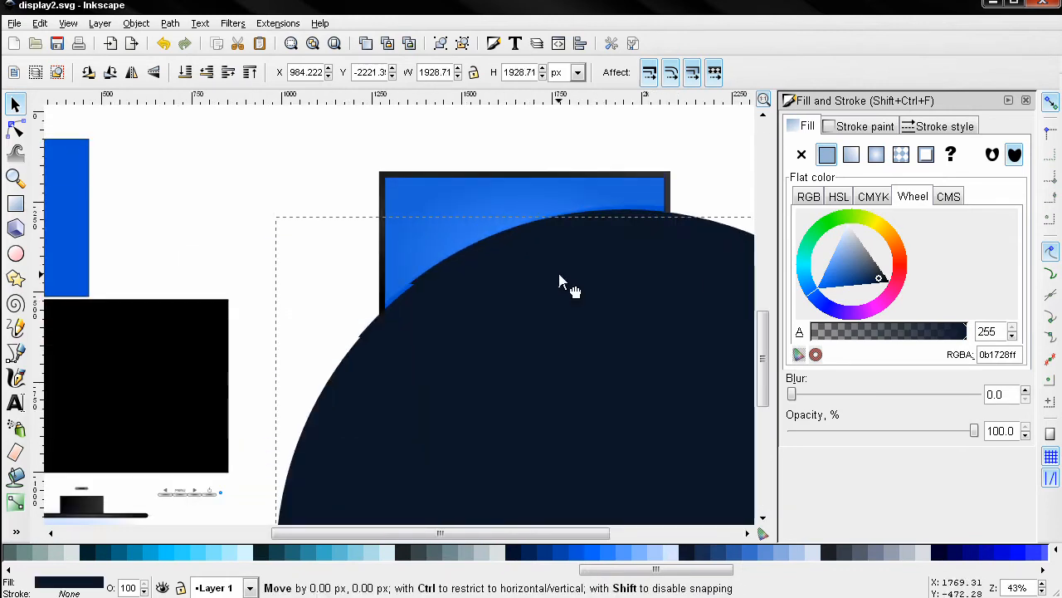
drag(556, 276, 569, 284)
scroll(573, 295, down, 2)
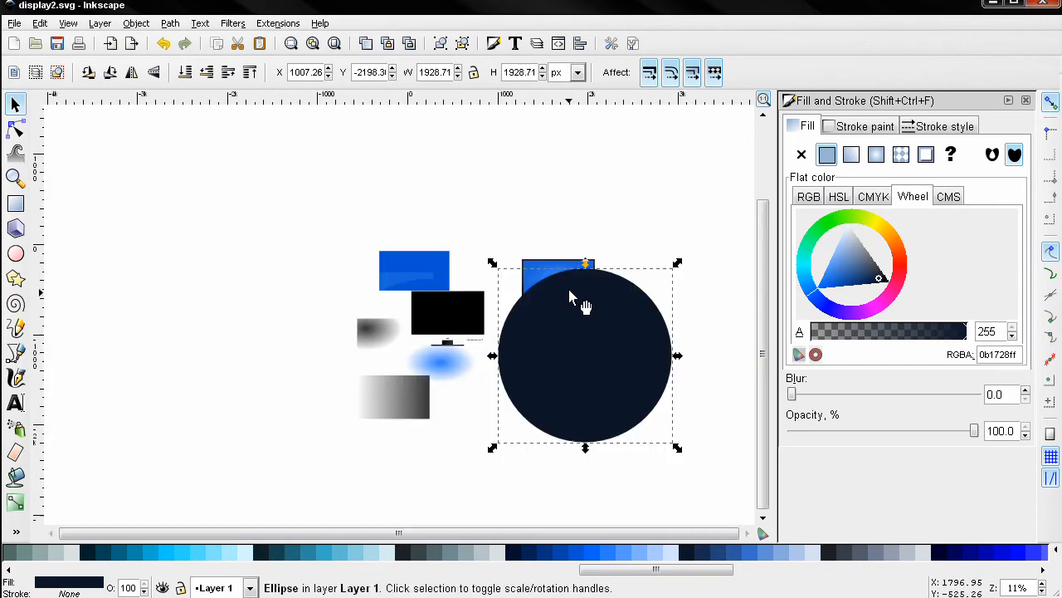
drag(675, 446, 712, 484)
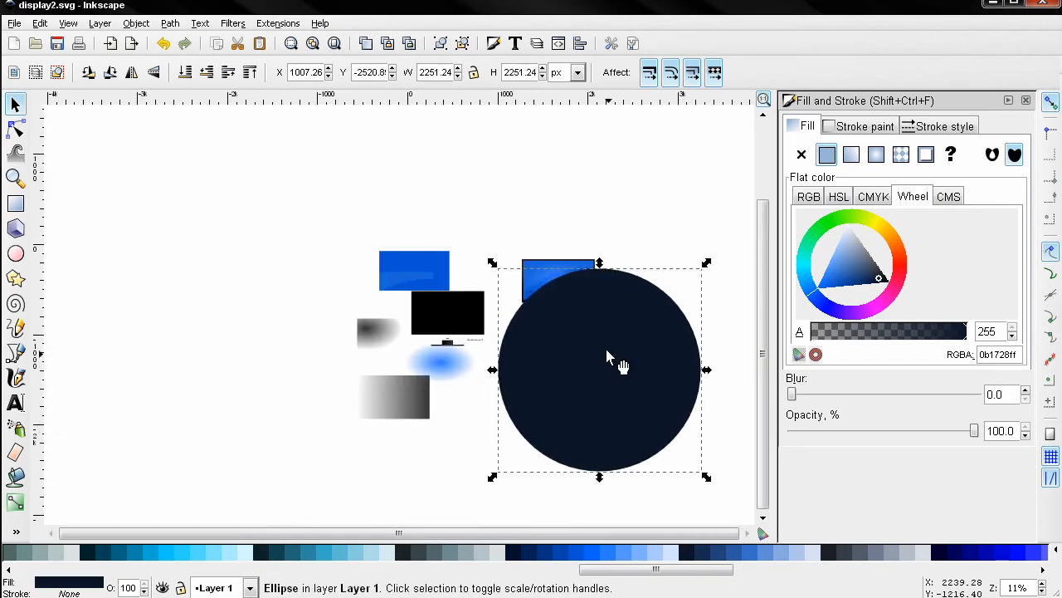
drag(603, 351, 590, 350)
scroll(567, 300, up, 5)
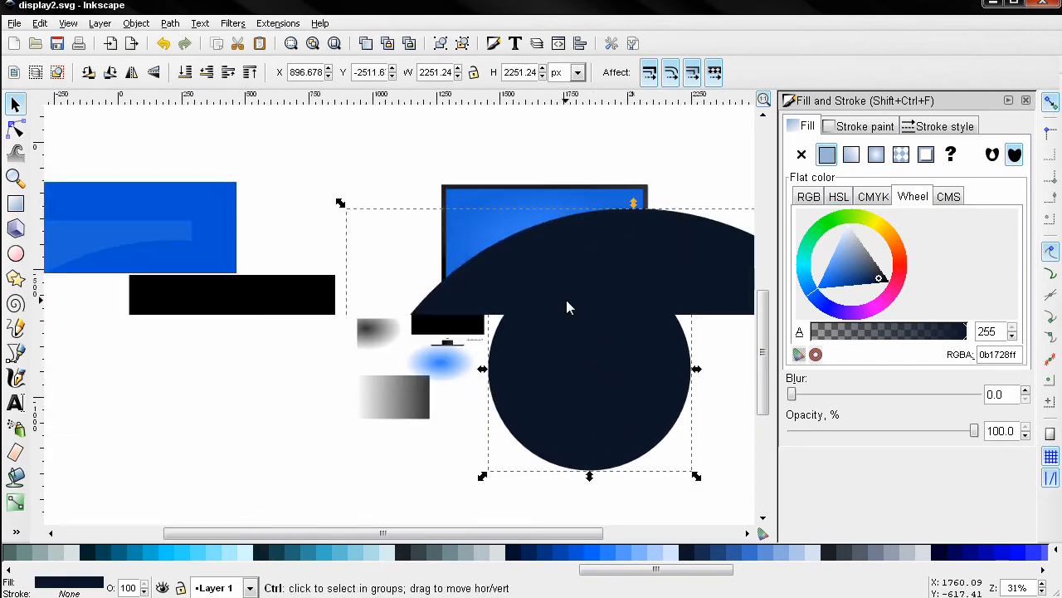
drag(552, 251, 551, 253)
Move the large navy circle down onto the new monitor so its upper arc crosses the new screen
scroll(551, 254, down, 6)
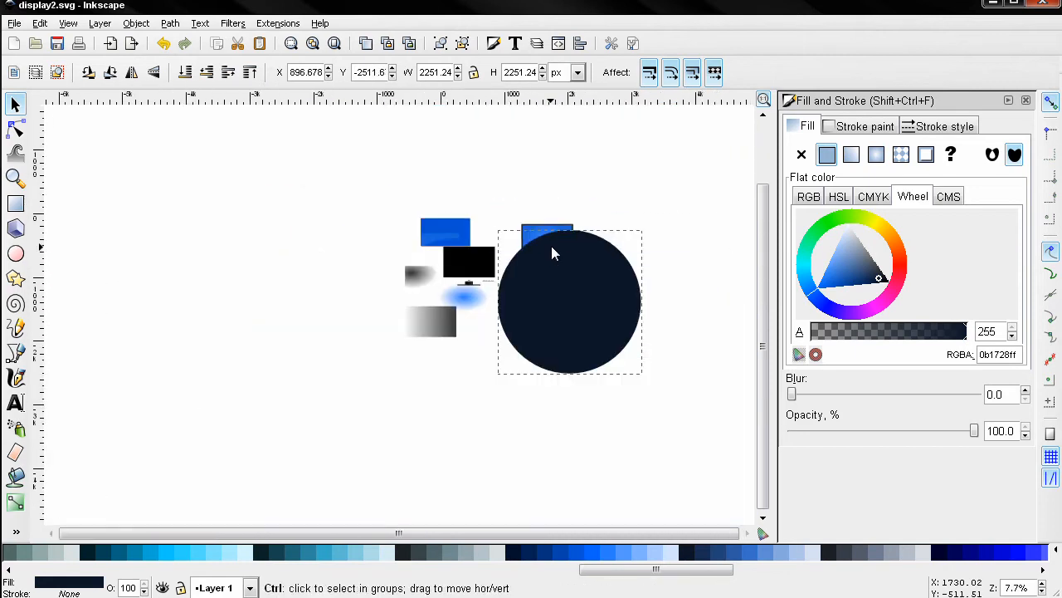
drag(562, 363, 559, 343)
scroll(562, 324, up, 5)
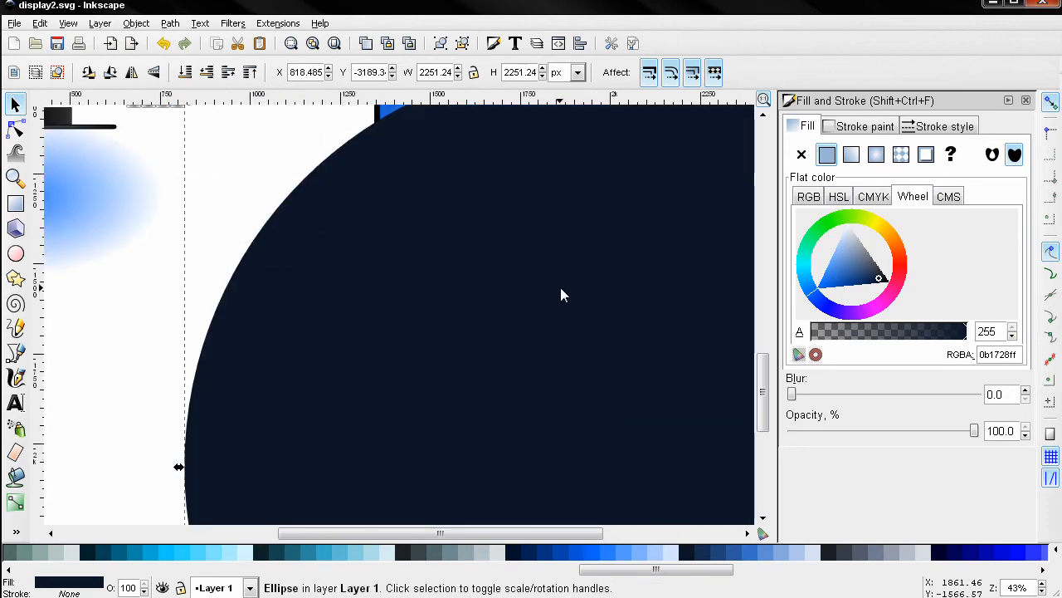
scroll(562, 287, down, 2)
drag(565, 282, 564, 279)
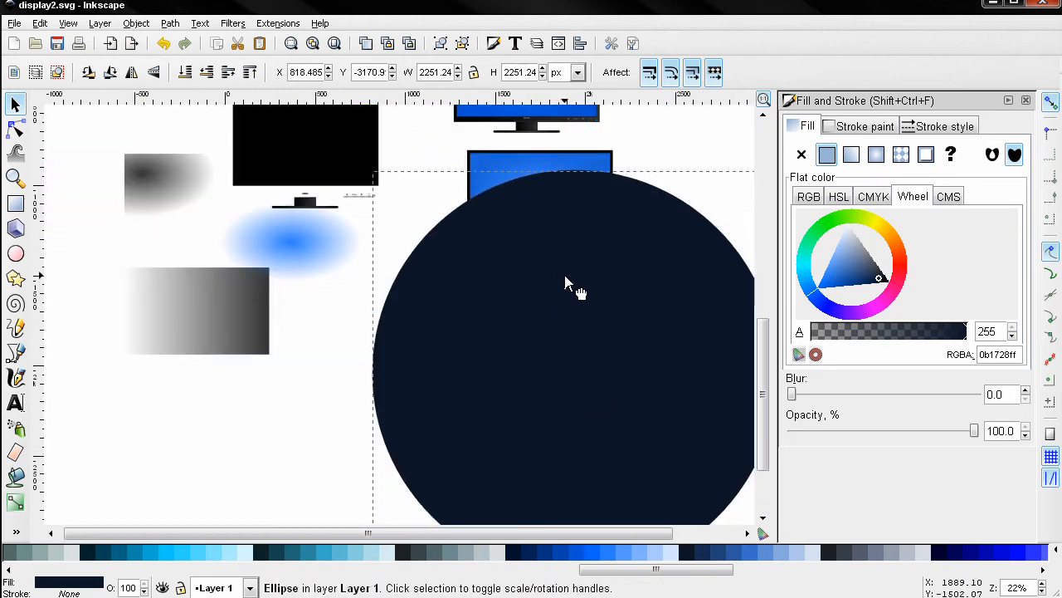
Nudge the large navy circle over the new screen and subtract it from the translucent gloss shape with Difference
scroll(564, 278, down, 2)
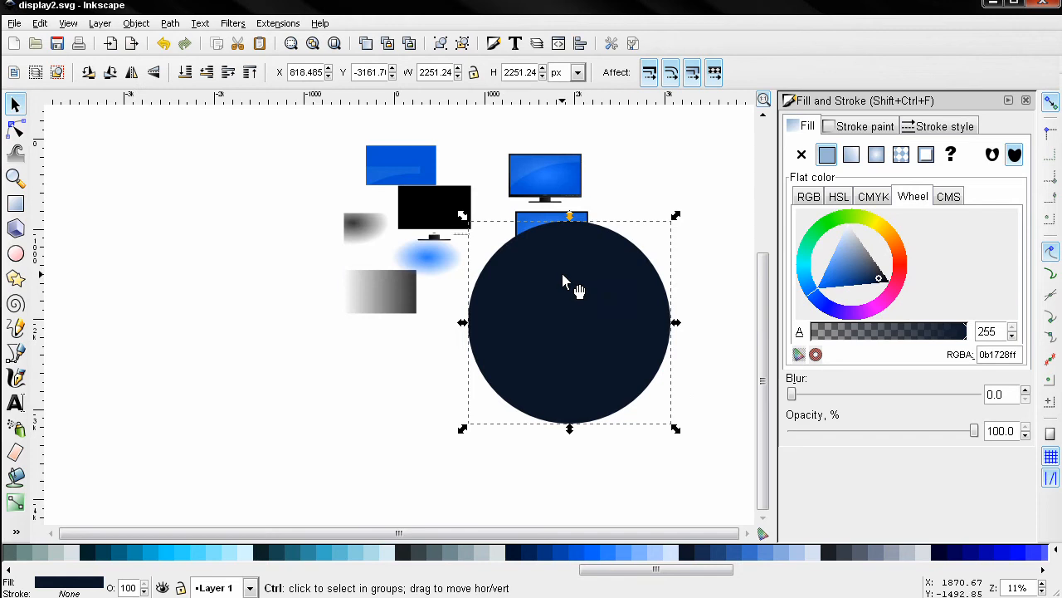
drag(563, 281, 563, 282)
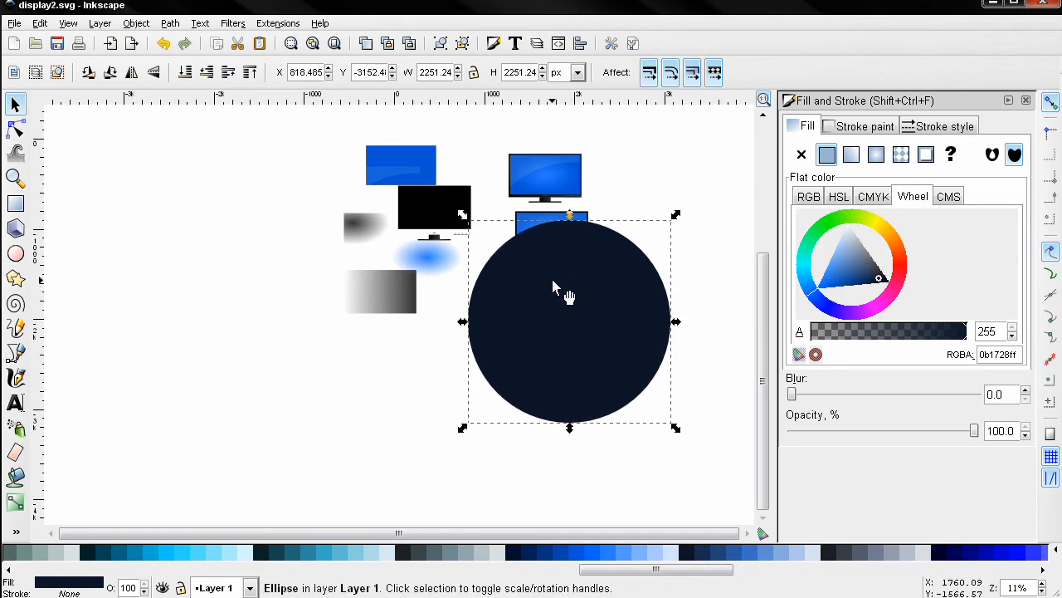
drag(552, 282, 556, 291)
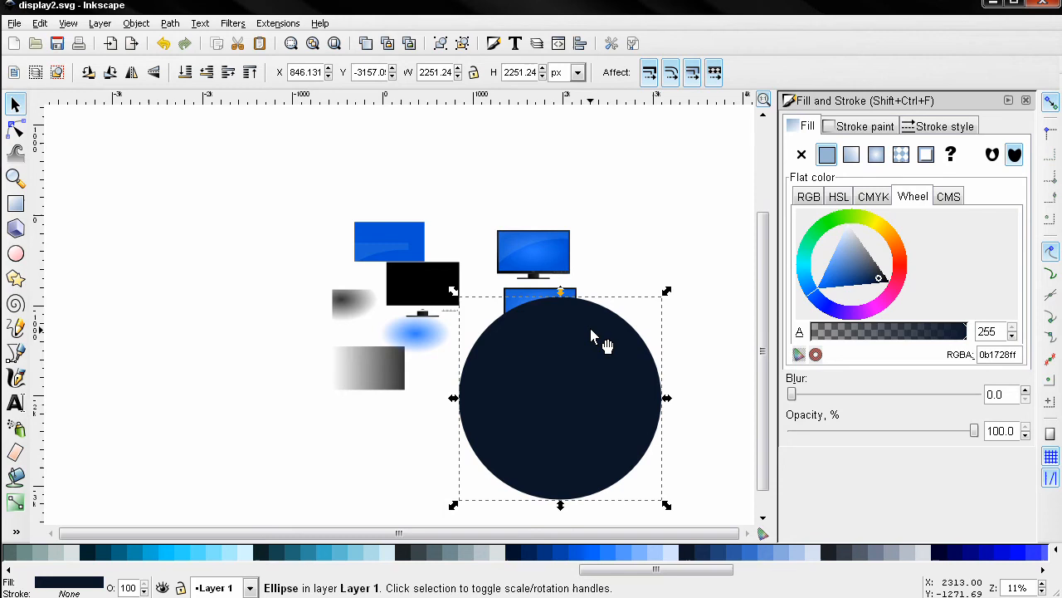
shift+click(529, 299)
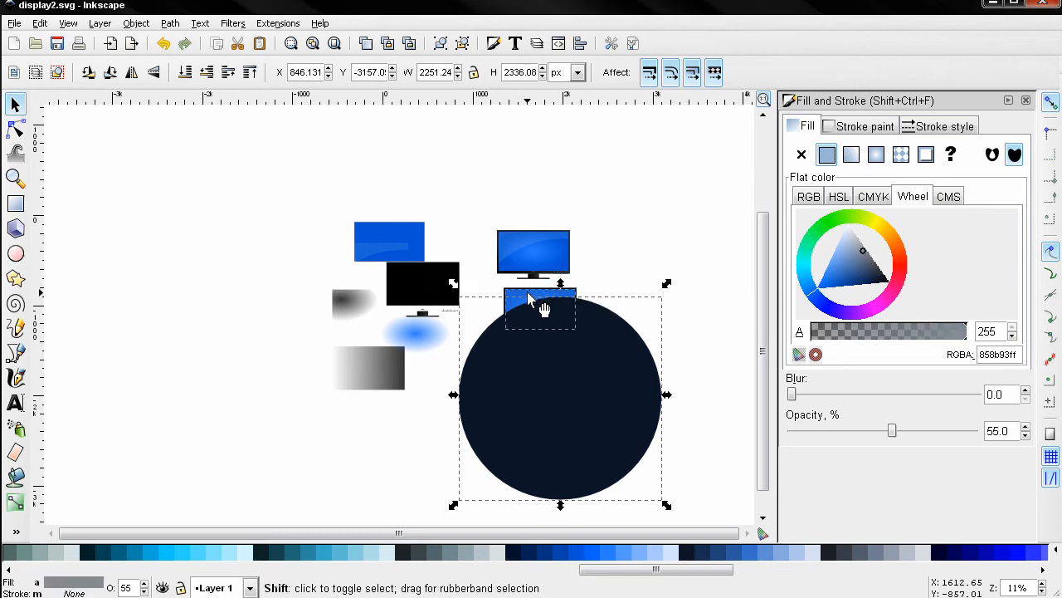
click(170, 24)
click(193, 132)
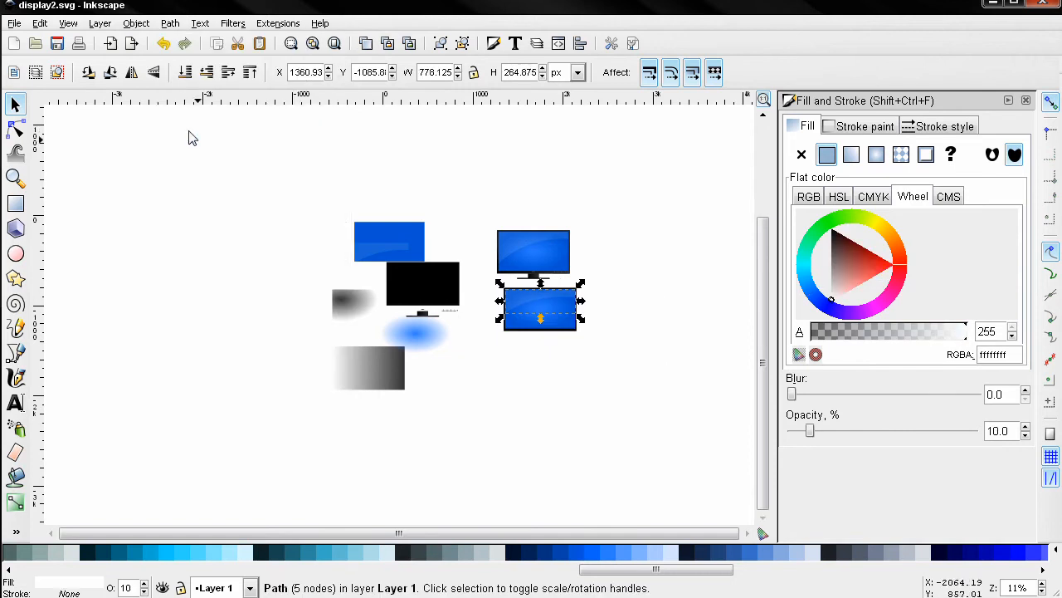
Replace the newly cut gloss shape with the ready-made gloss piece from the plain blue rectangle and raise it to the top
click(587, 343)
scroll(555, 292, up, 2)
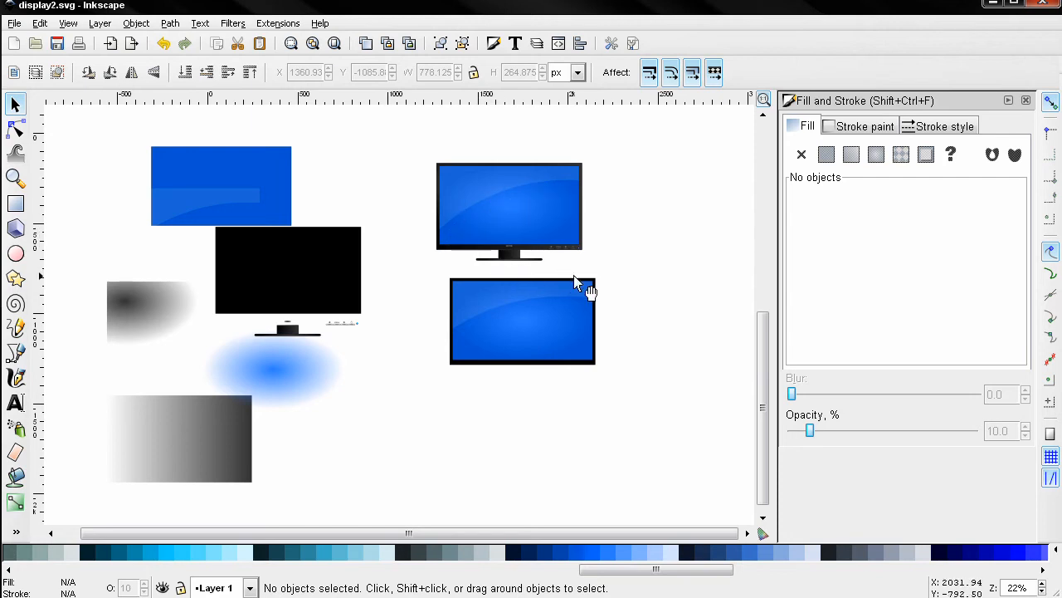
scroll(593, 272, up, 1)
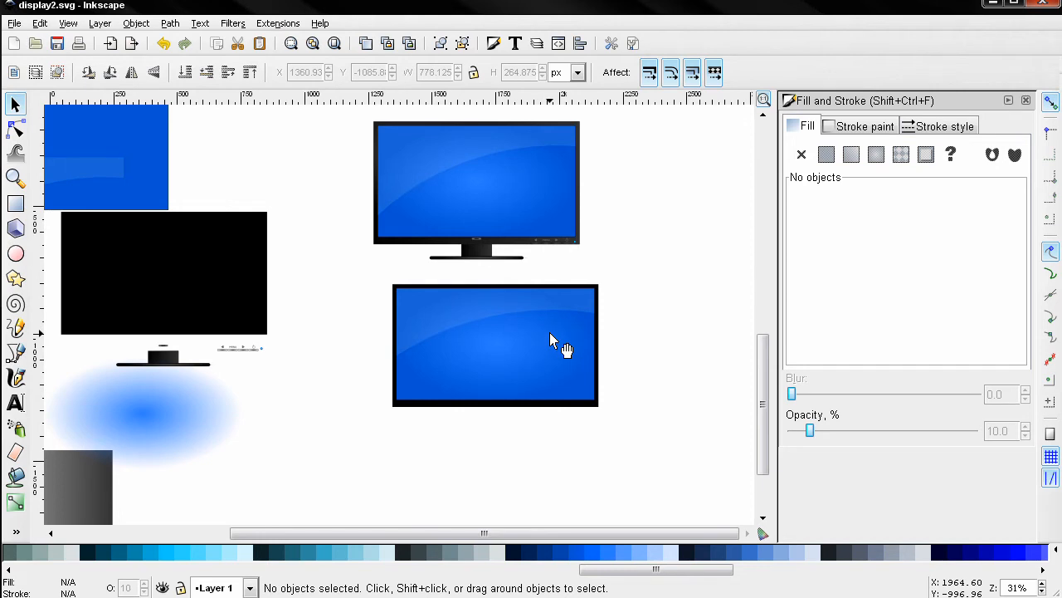
click(454, 322)
key(Escape)
drag(88, 175, 572, 304)
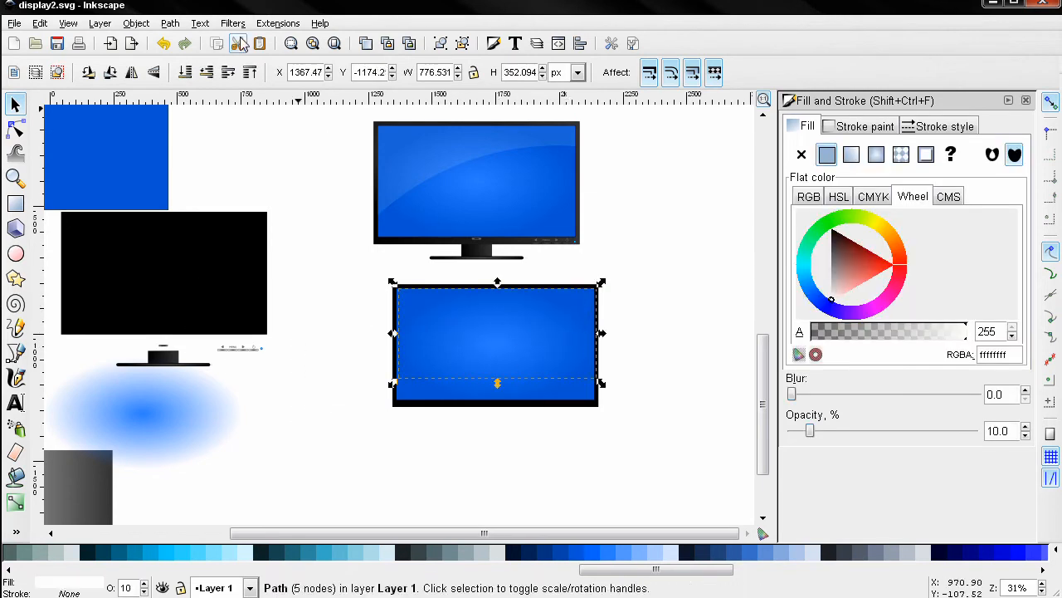
click(249, 73)
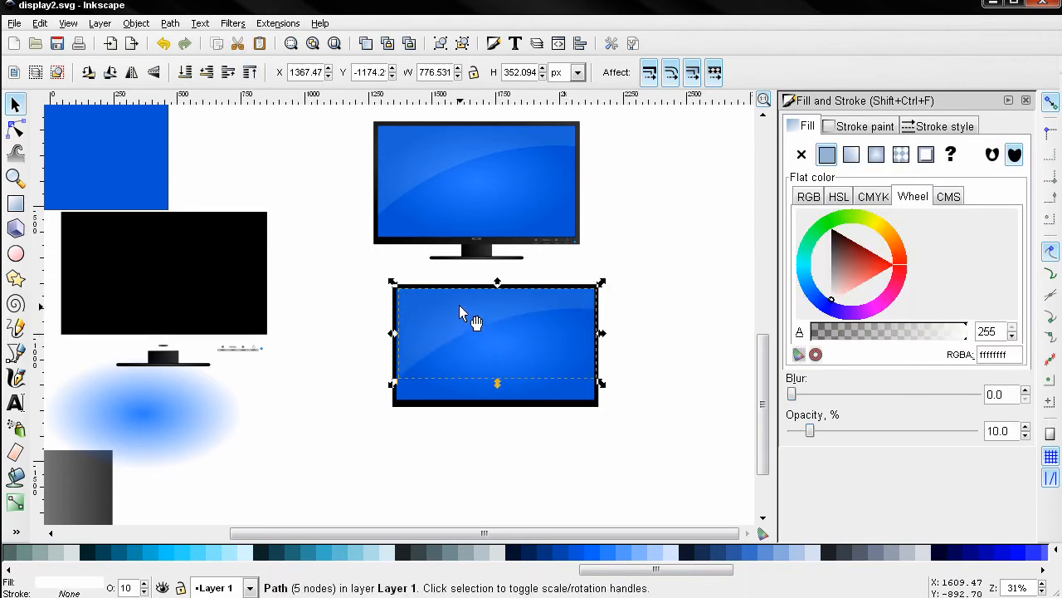
Center the gloss piece horizontally on the new blue screen, aligning relative to the last selected object
drag(459, 306, 475, 333)
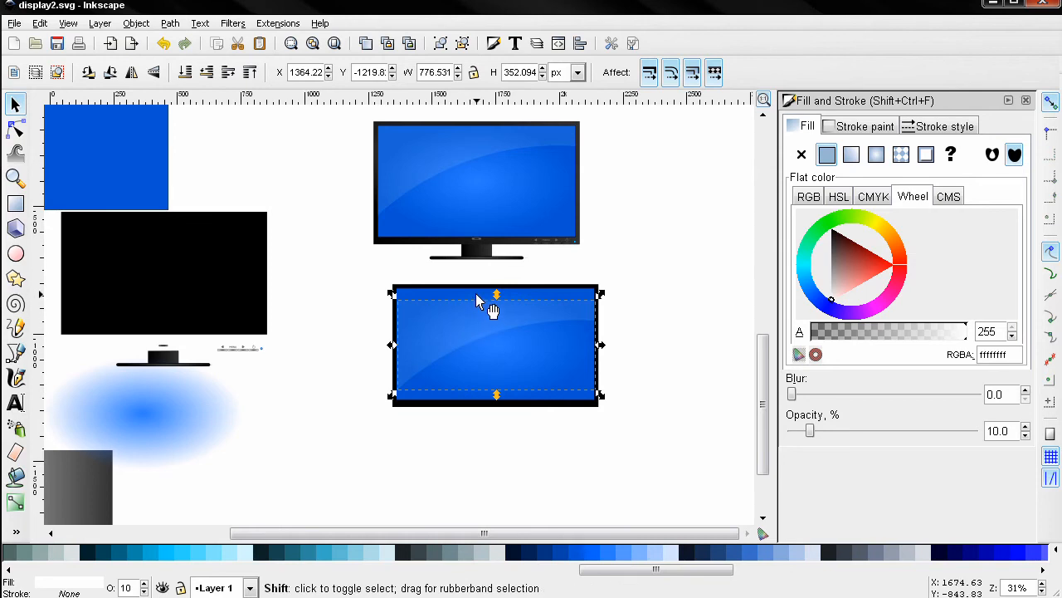
shift+click(478, 301)
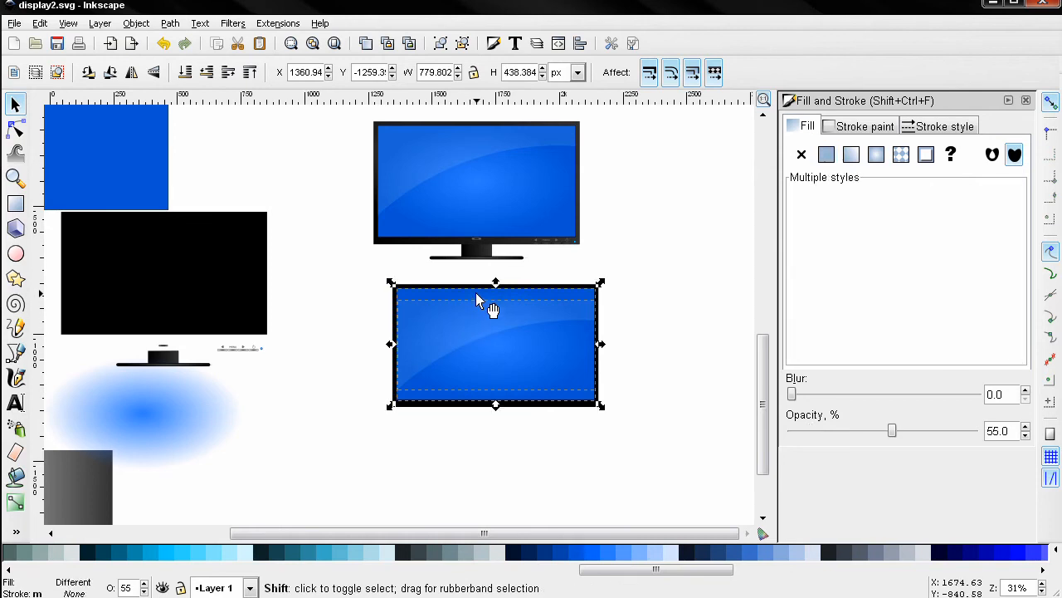
click(583, 43)
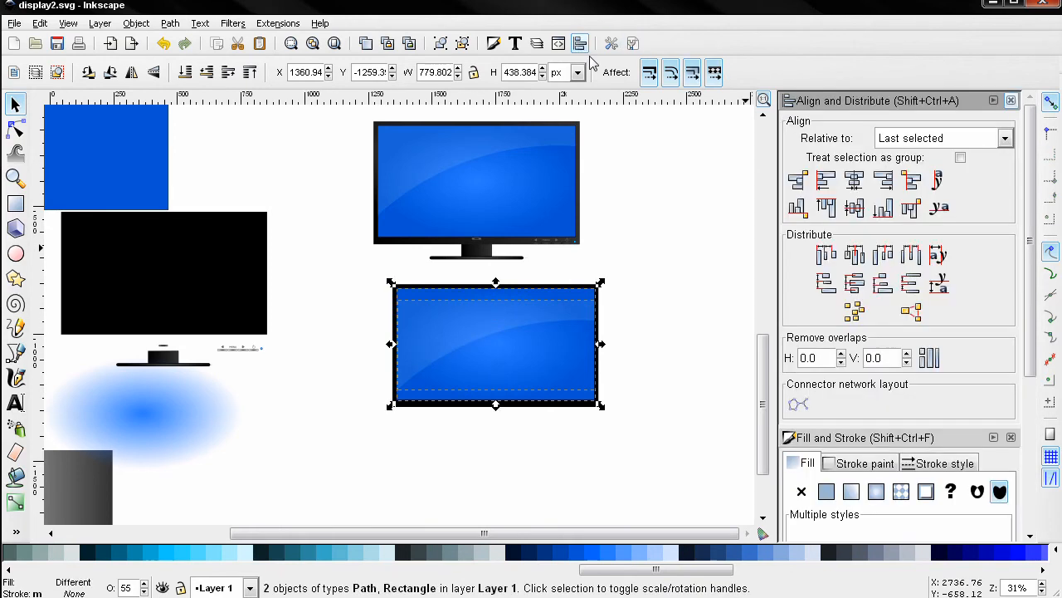
click(853, 183)
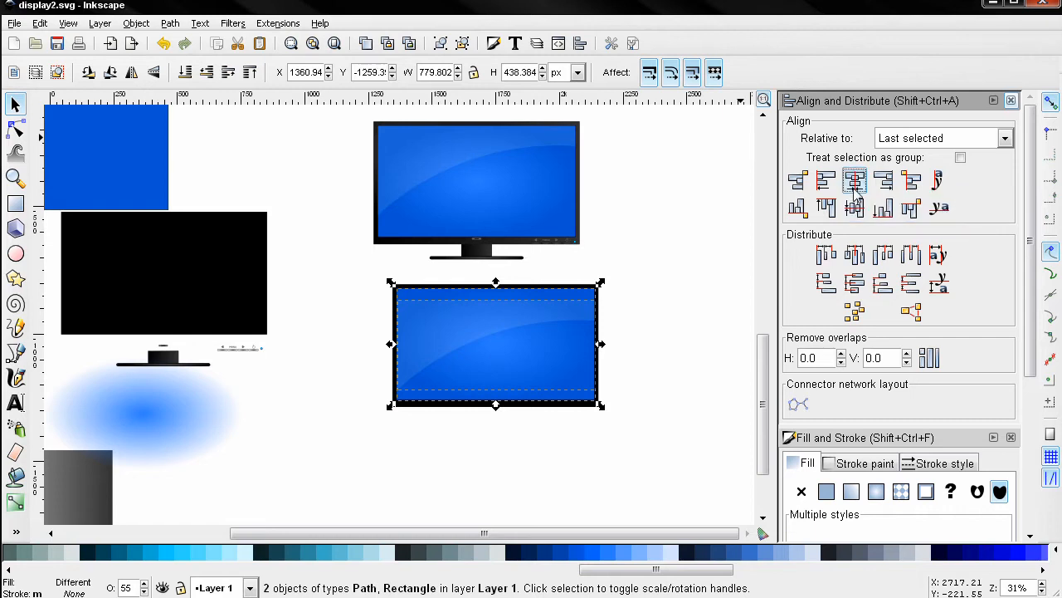
click(628, 332)
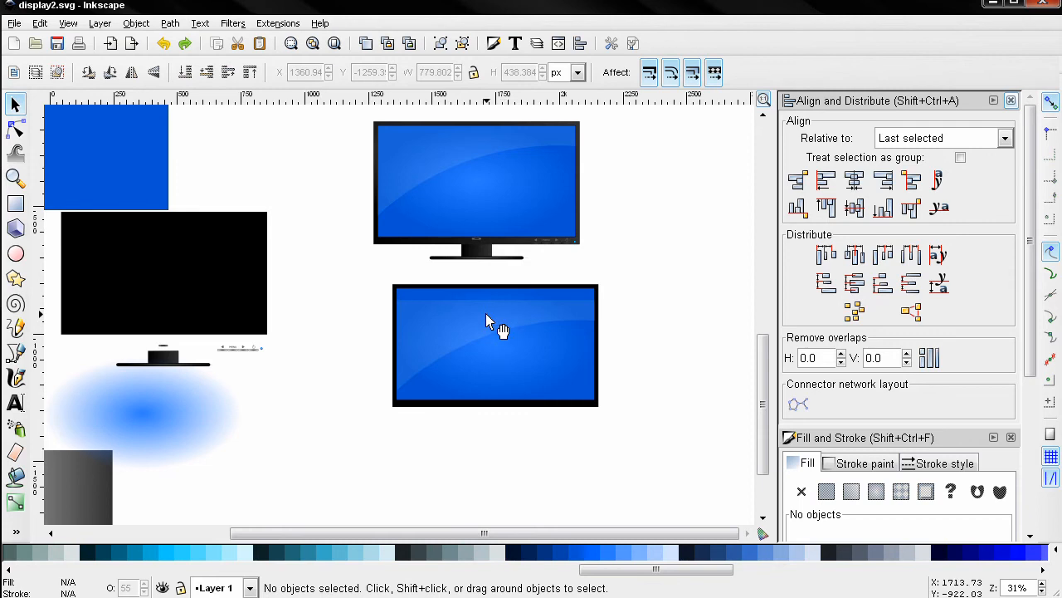
click(527, 331)
shift+click(501, 301)
click(853, 181)
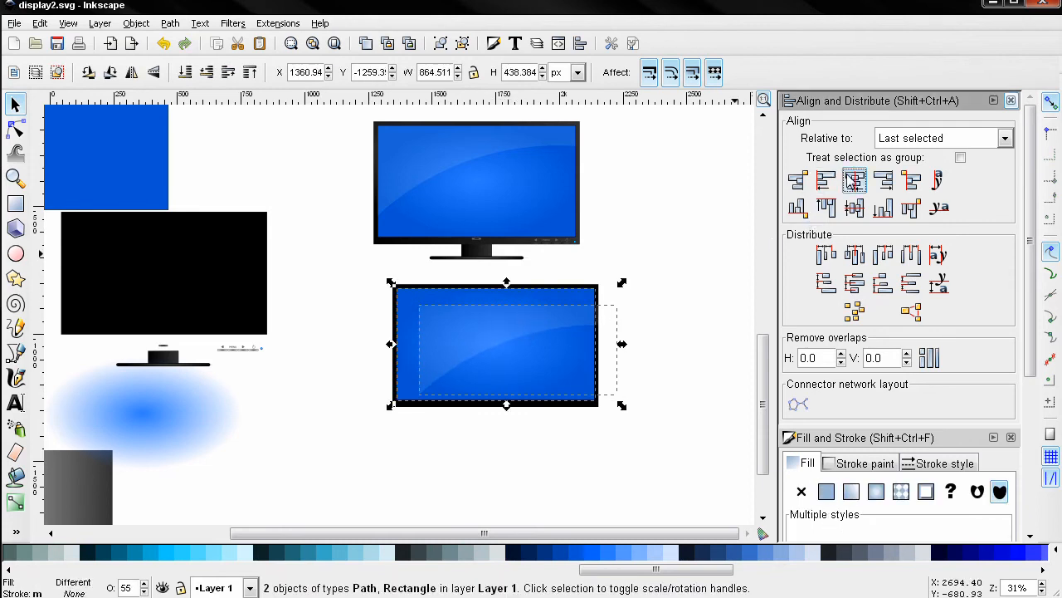
click(712, 274)
Move the gloss piece up until its upper edge meets the screen's upper edge against the black frame
click(473, 336)
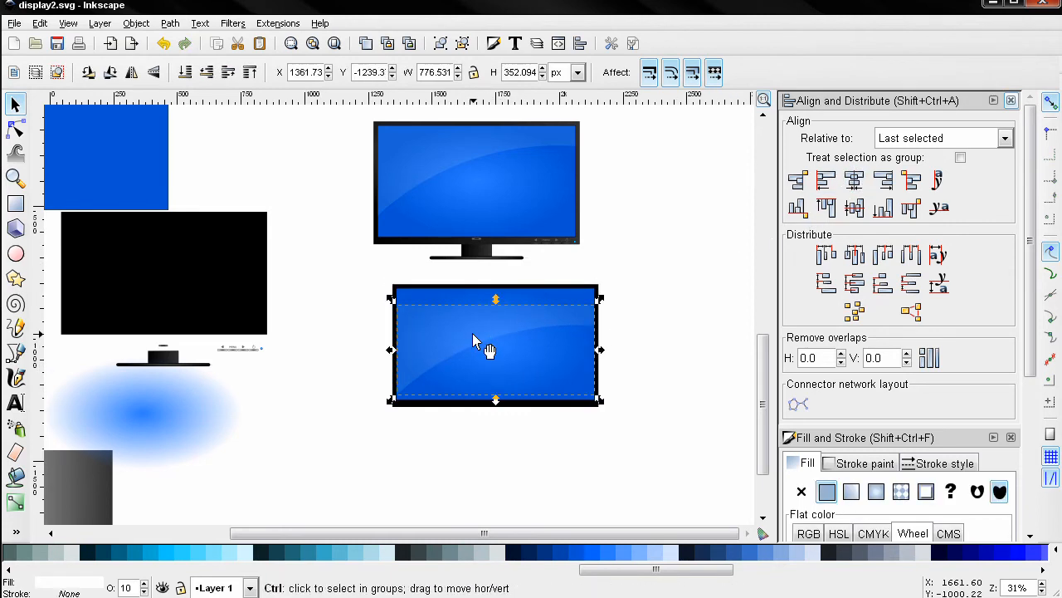
scroll(472, 333, up, 2)
drag(472, 329, 477, 285)
scroll(389, 256, up, 4)
scroll(390, 255, up, 2)
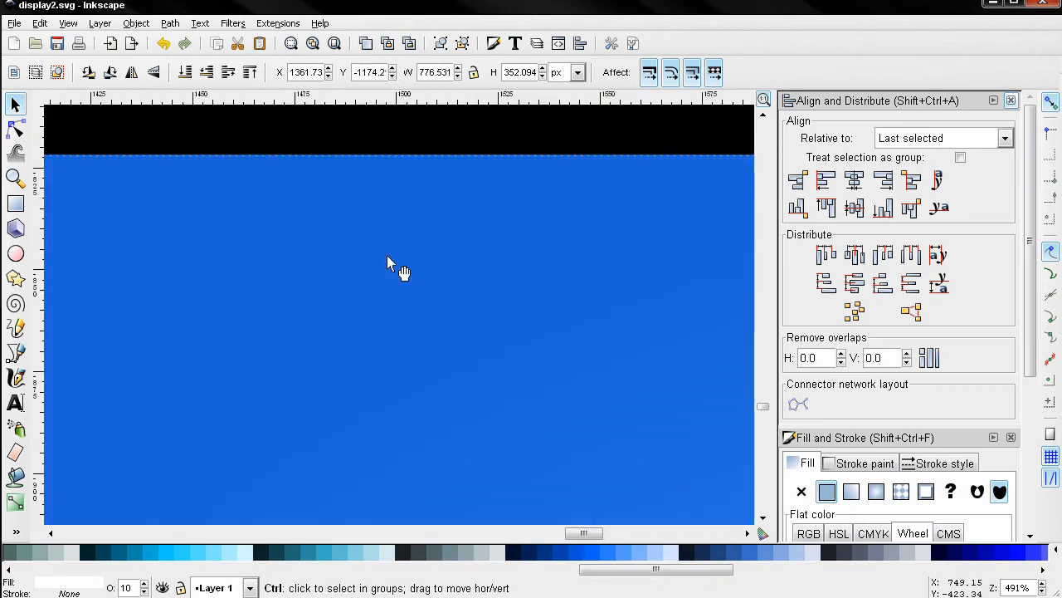
drag(373, 240, 372, 238)
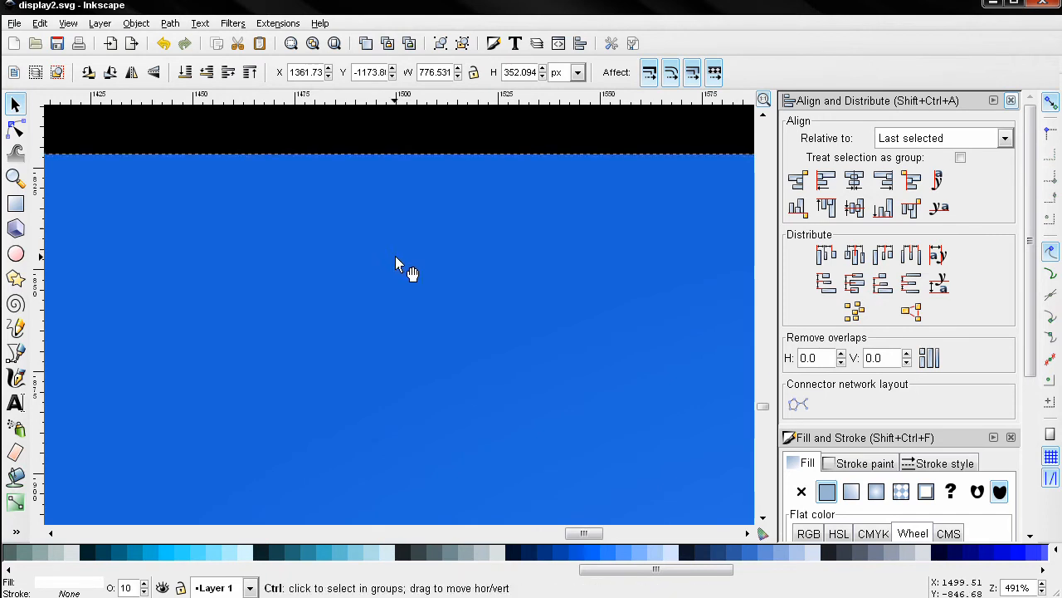
scroll(397, 261, down, 9)
click(328, 288)
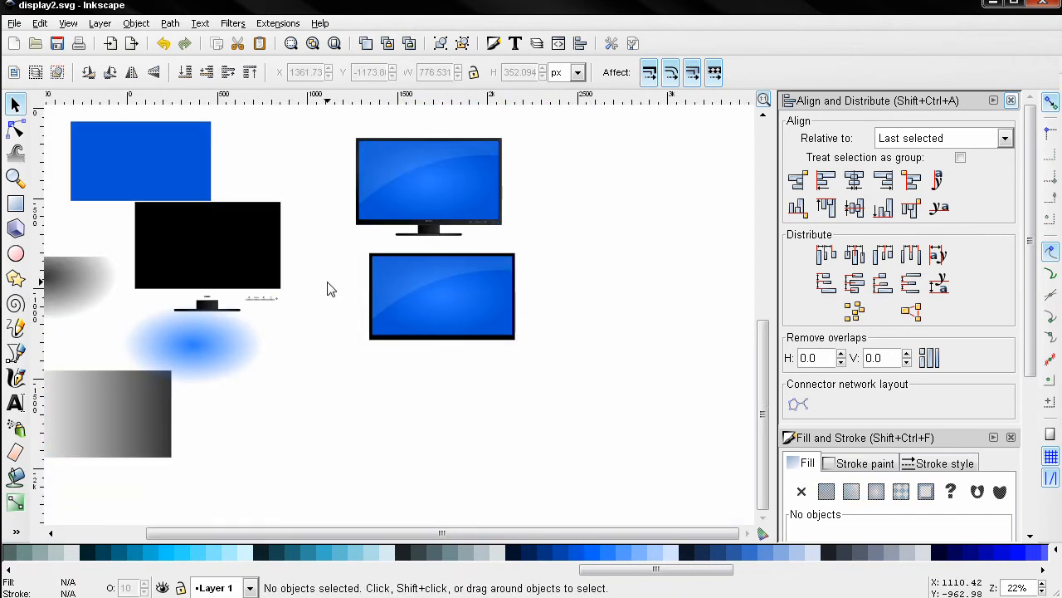
Duplicate the new monitor's black frame rectangle and raise the copy to the top
scroll(319, 283, up, 1)
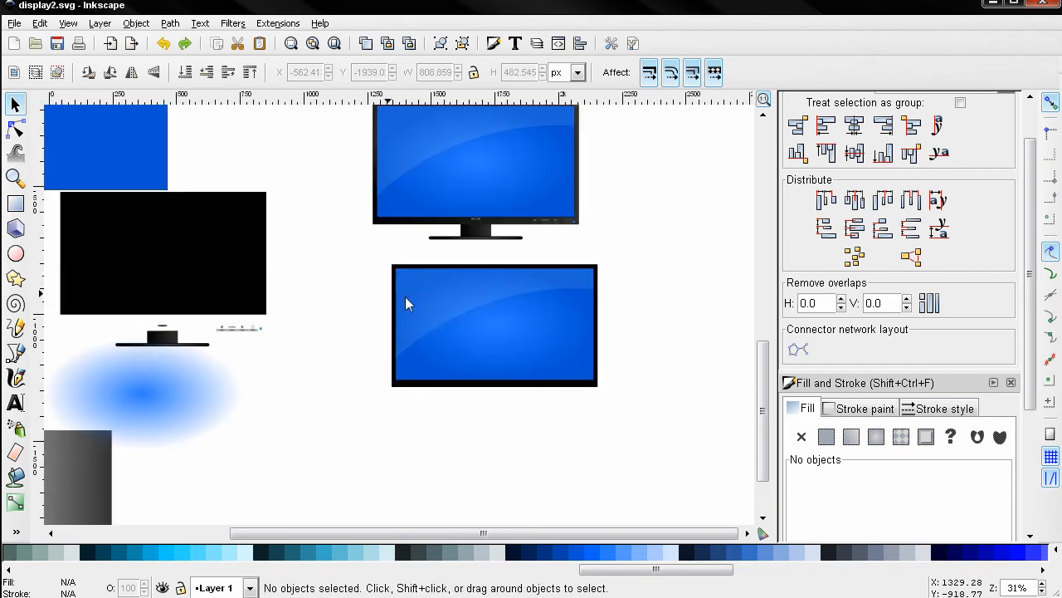
click(581, 386)
click(581, 386)
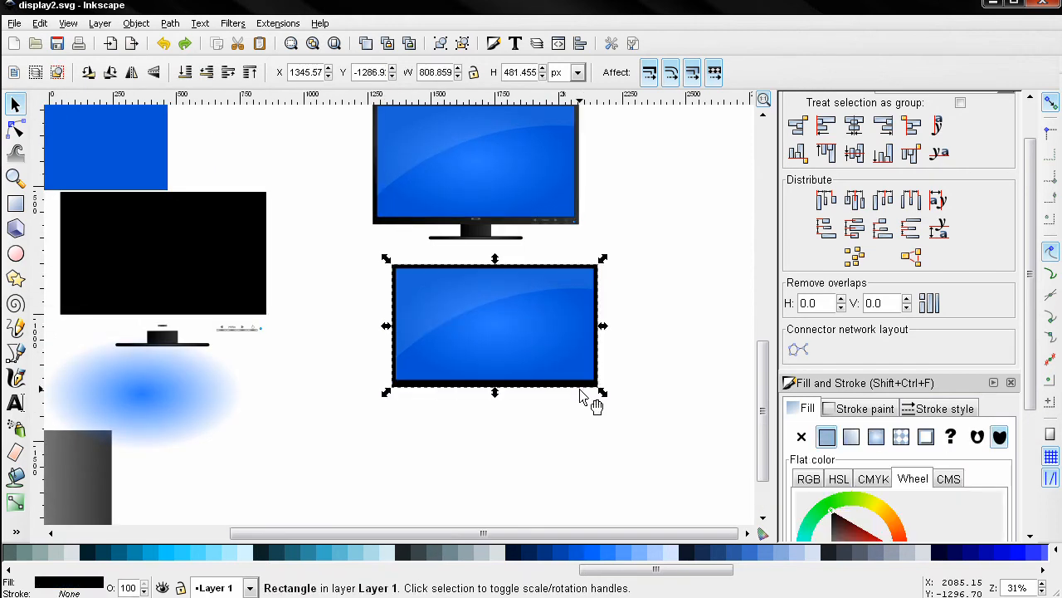
key(ctrl)
key(Home)
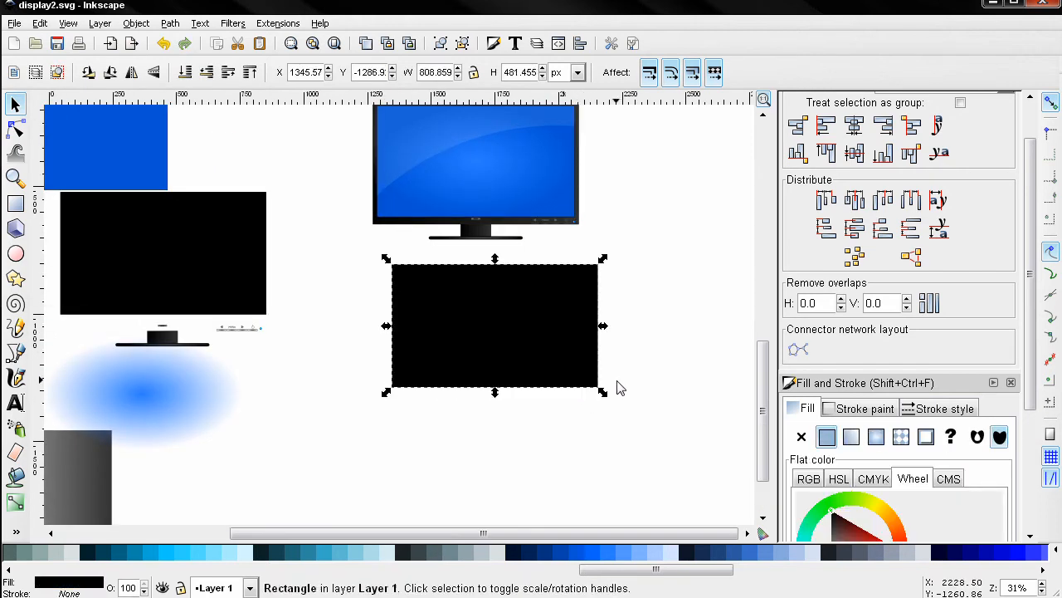
Fill the frame copy with 80% Gray and close the Align and Distribute dialog
drag(697, 569, 123, 552)
click(60, 555)
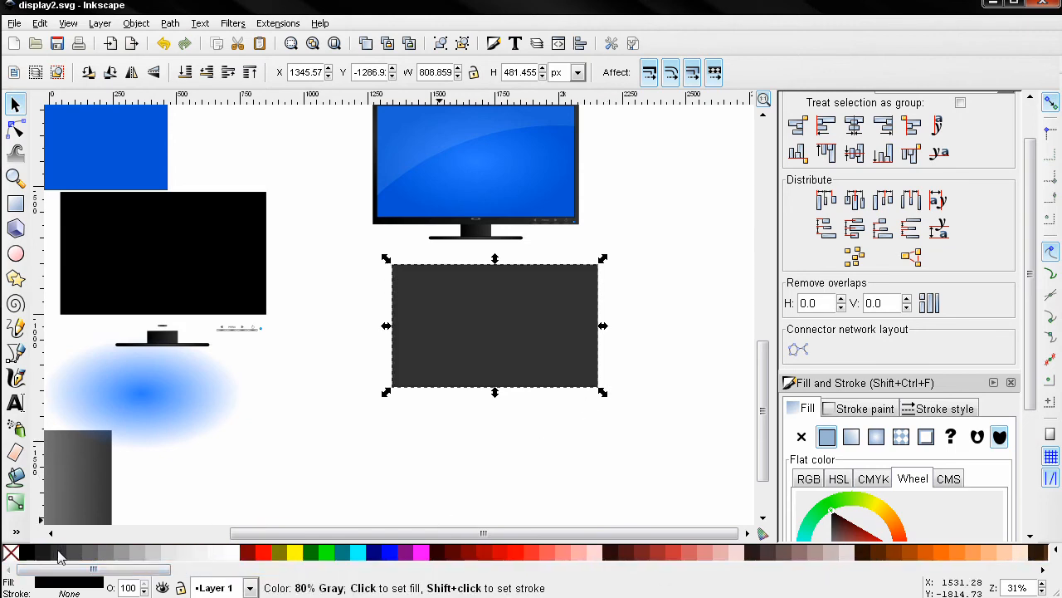
scroll(1032, 166, up, 2)
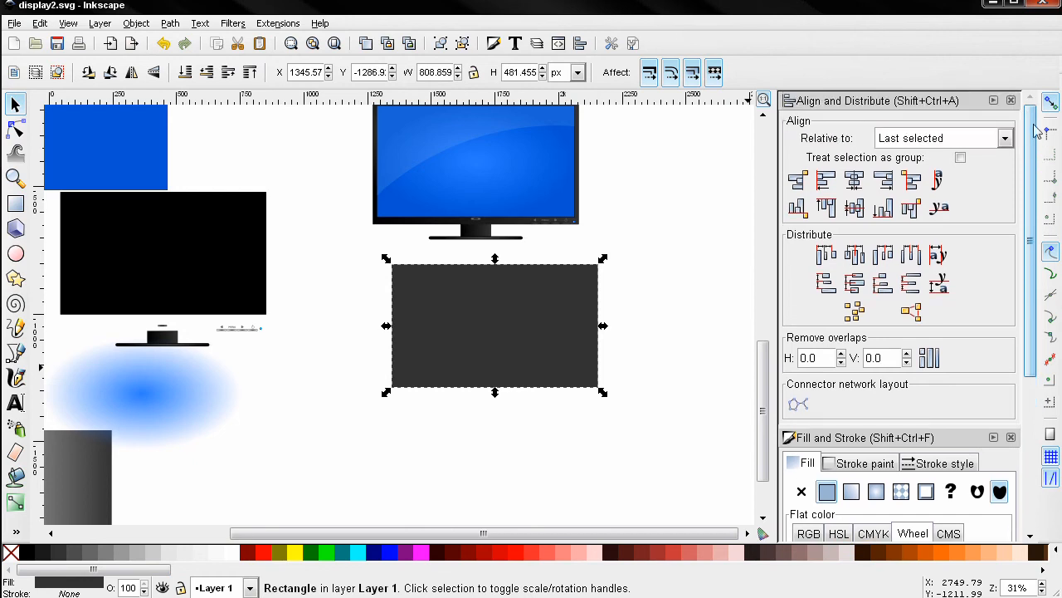
click(1012, 100)
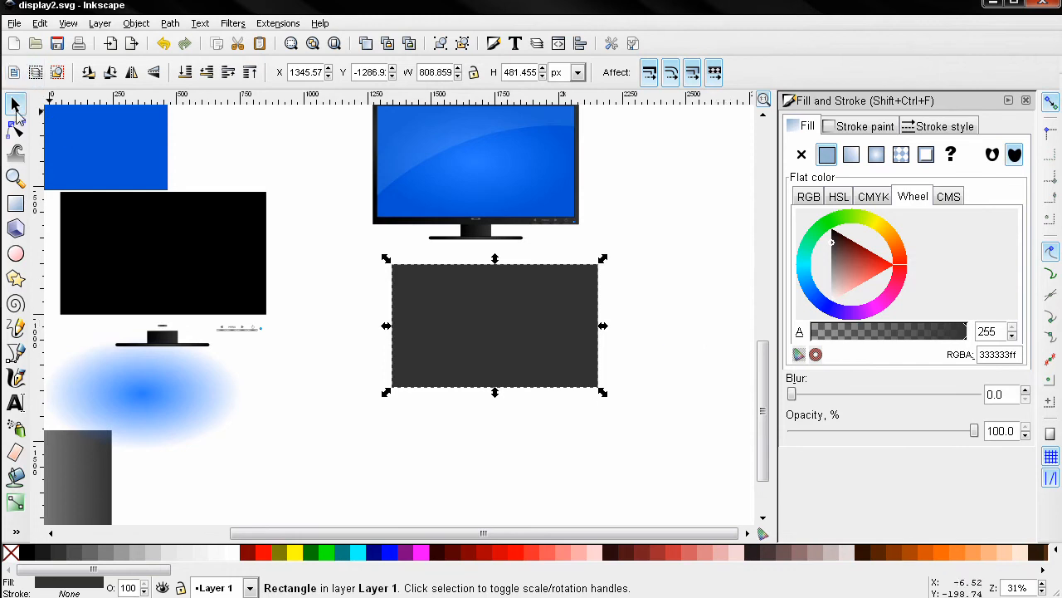
Check the sample rectangle's gradient stops, give the gray frame copy a linear gradient fading to transparent, and flip it horizontally
click(82, 467)
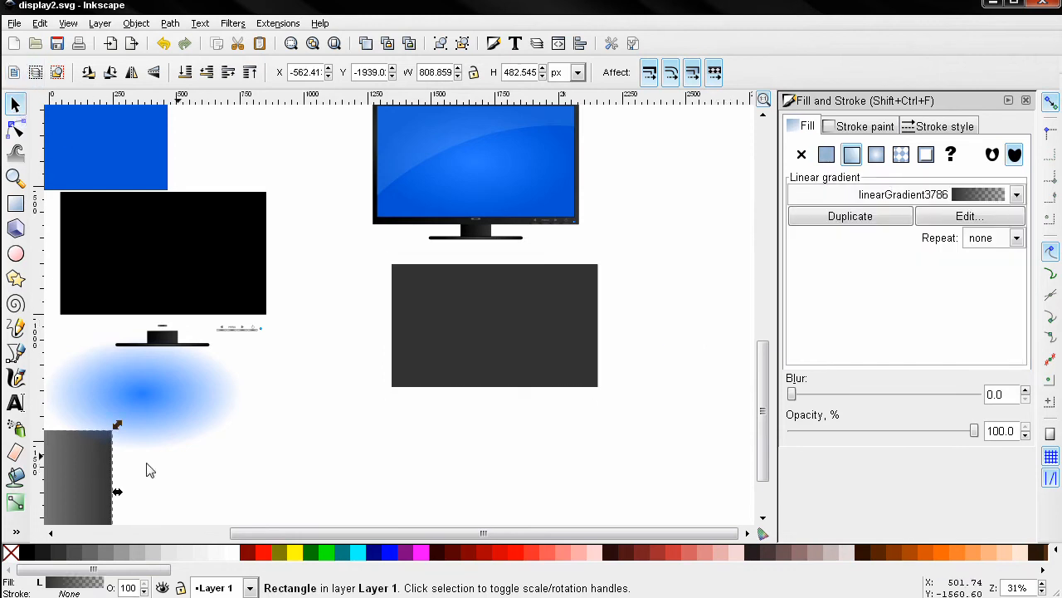
click(990, 217)
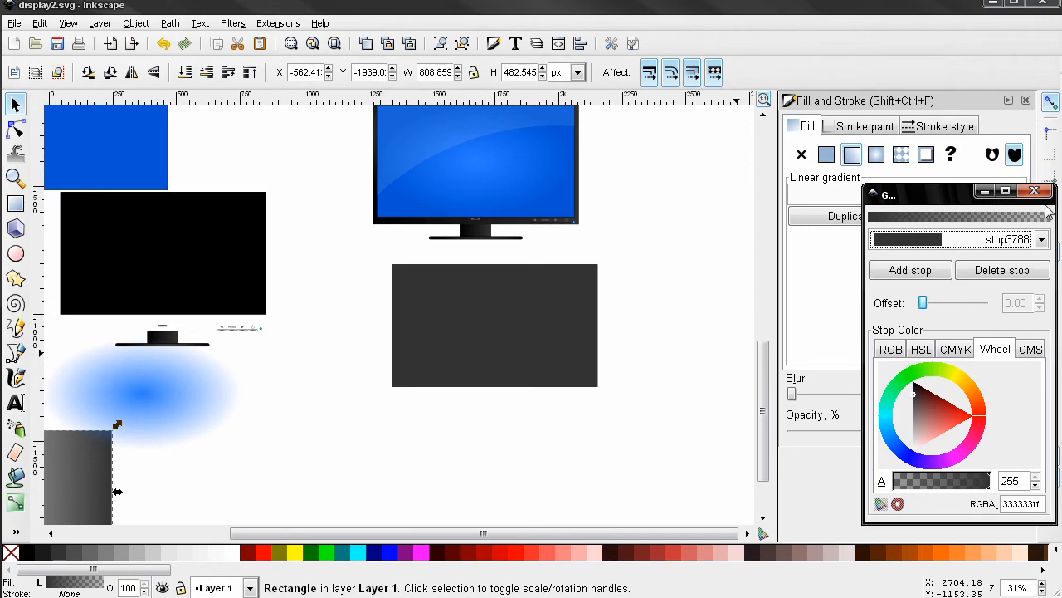
click(1034, 191)
click(567, 322)
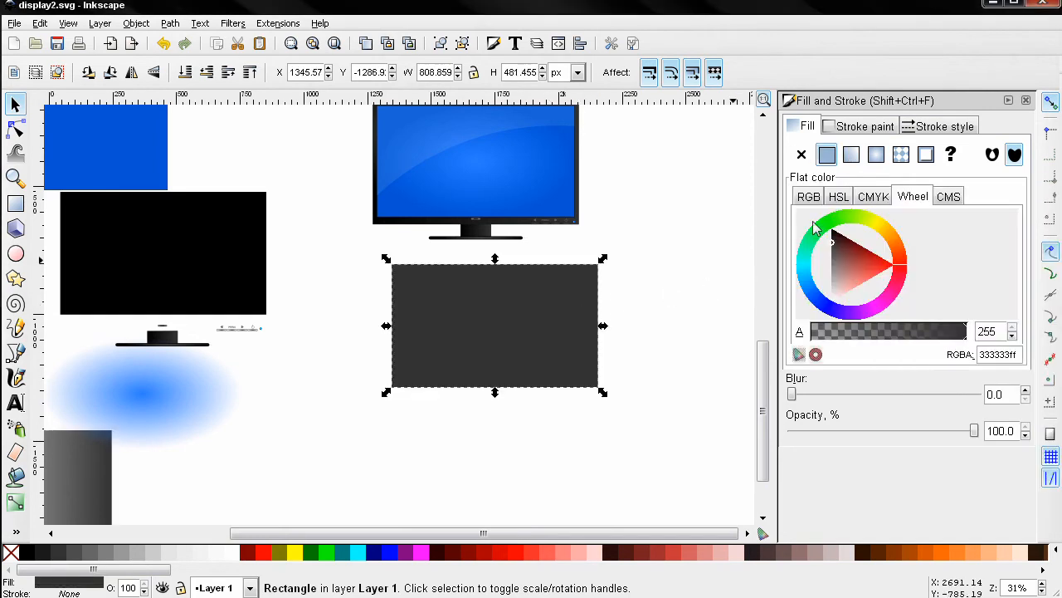
click(853, 159)
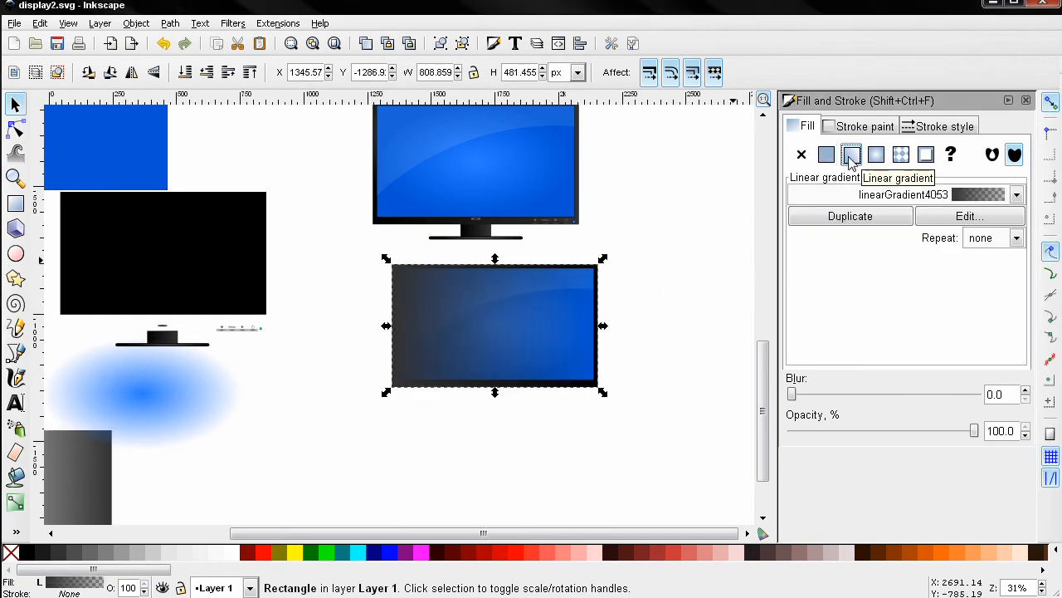
click(132, 73)
Lower the gradient frame copy step by step until it sits behind the blue screen, just above the black frame
scroll(313, 229, up, 2)
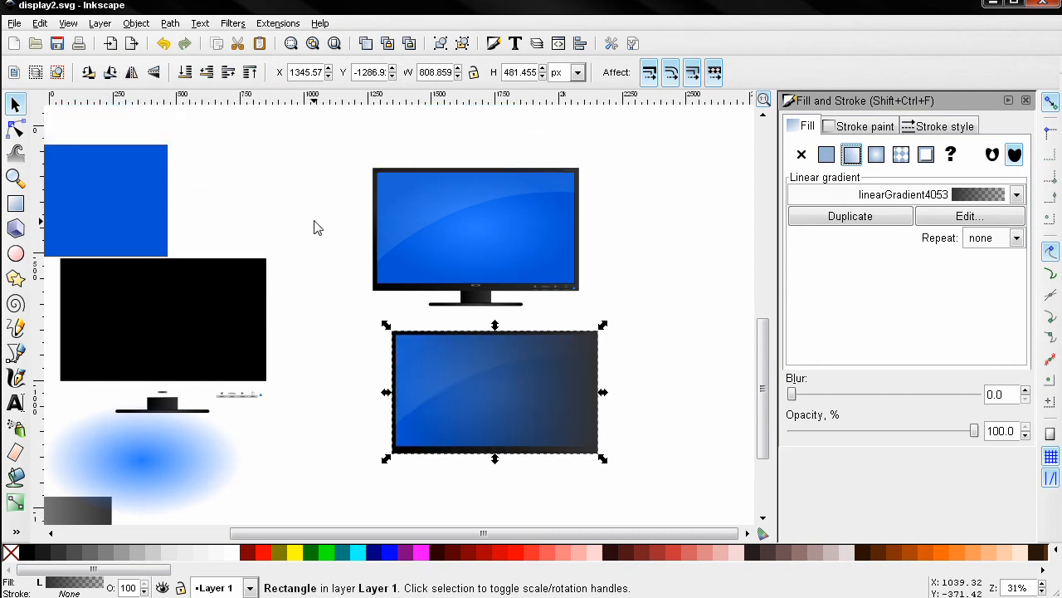
click(205, 77)
click(206, 76)
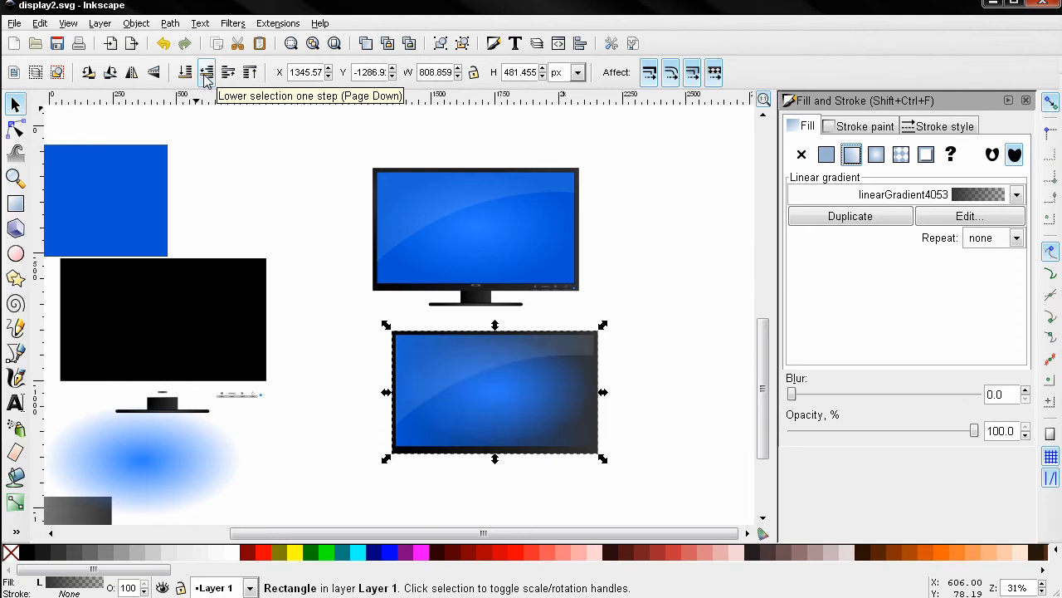
click(206, 77)
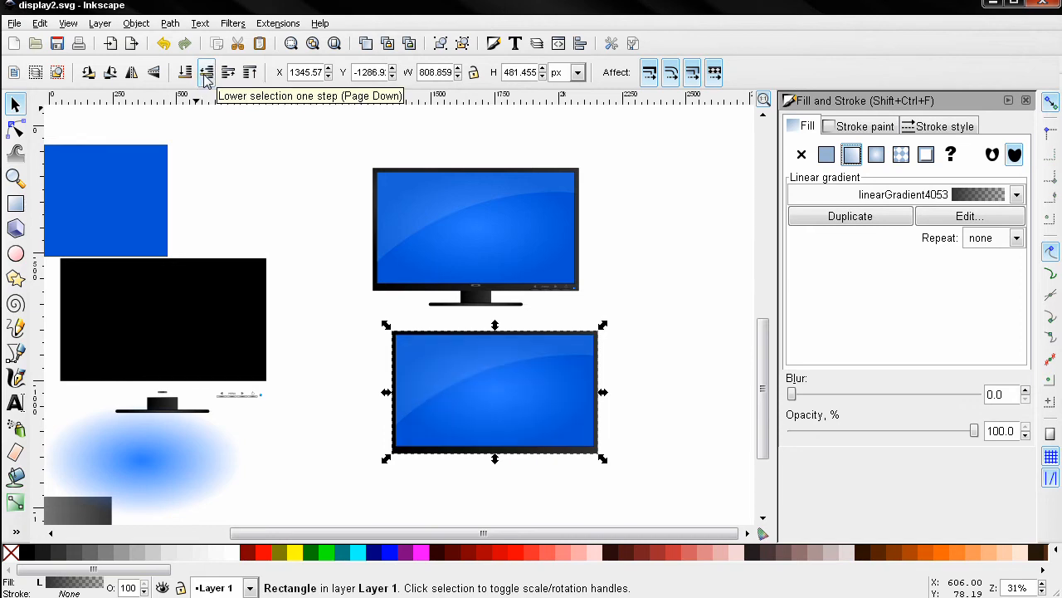
click(702, 393)
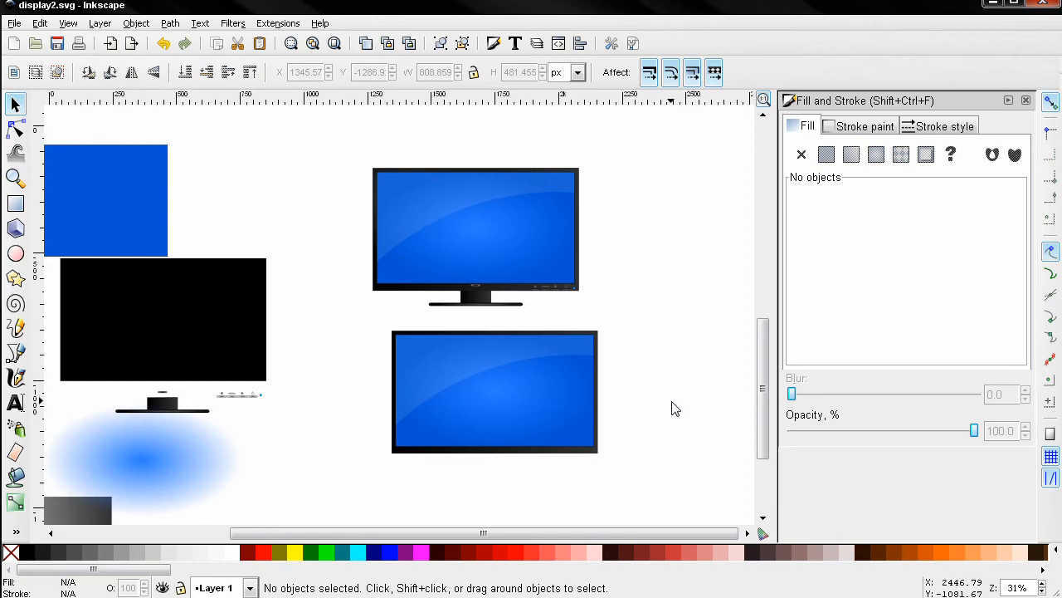
Duplicate the gradient frame overlay behind the new monitor's screen and switch the copy's fill to a radial gradient
scroll(676, 407, down, 1)
click(598, 433)
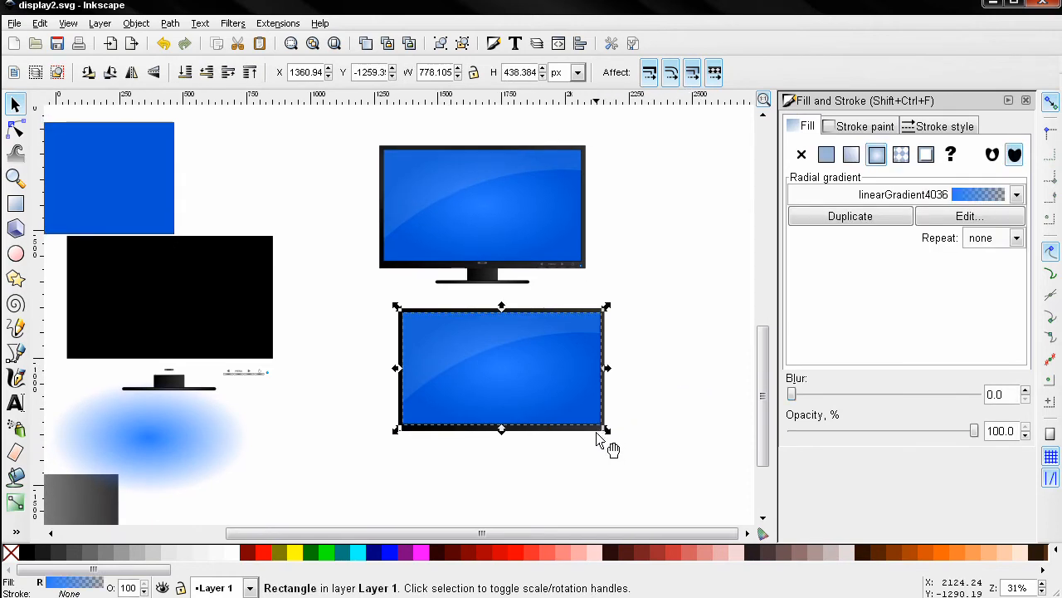
key(ctrl)
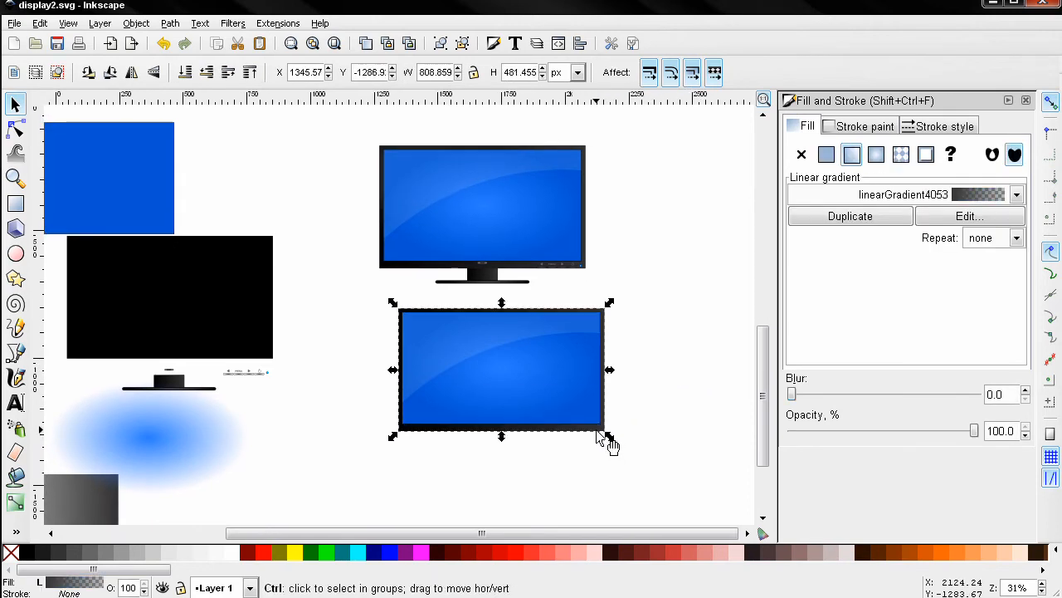
key(ctrl+d)
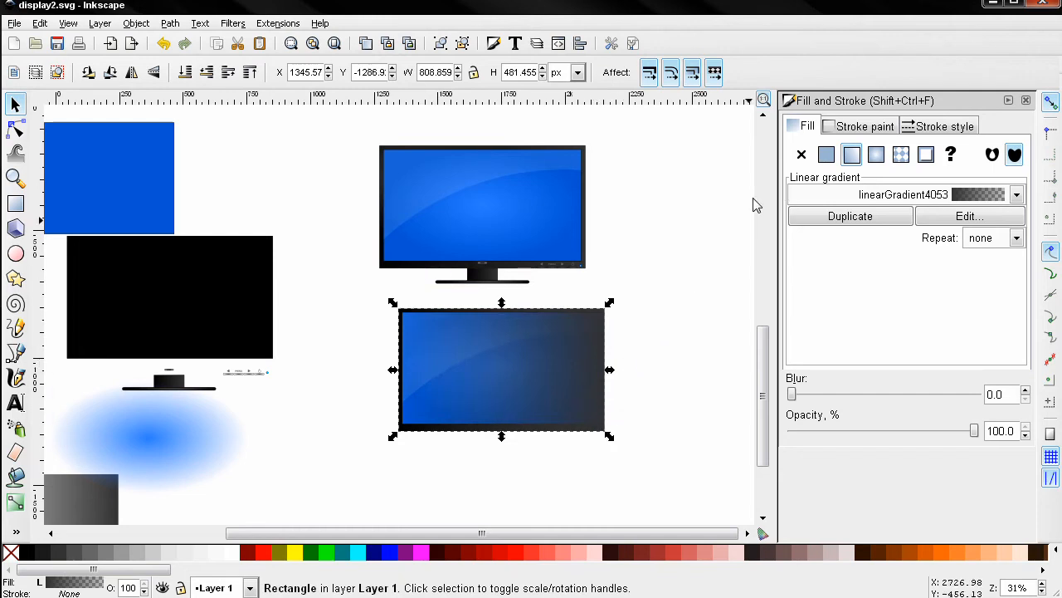
click(877, 156)
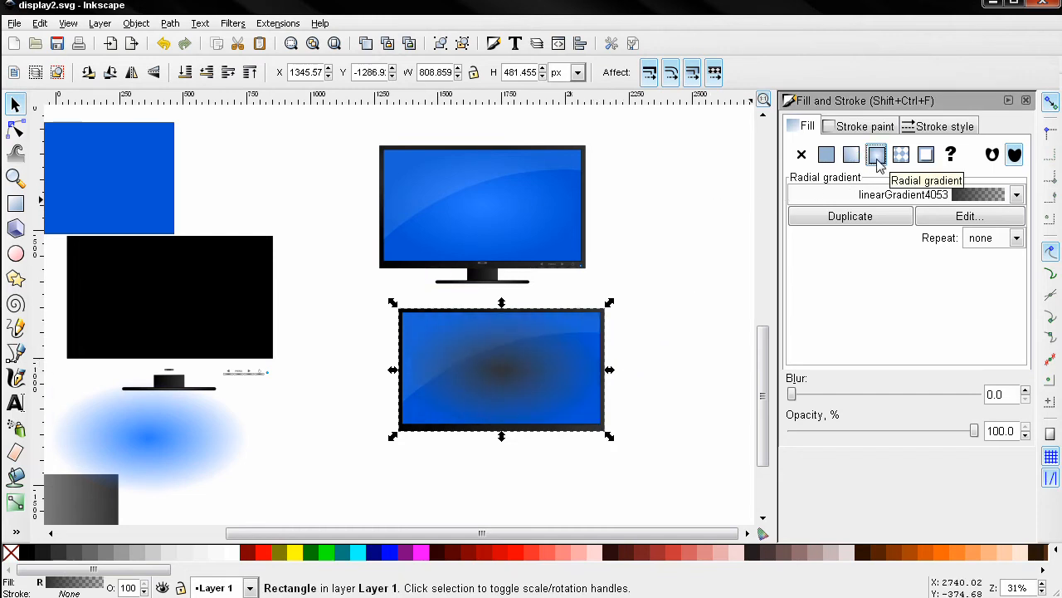
Move the radial gradient's center from the middle of the frame copy toward its upper-left corner
click(15, 501)
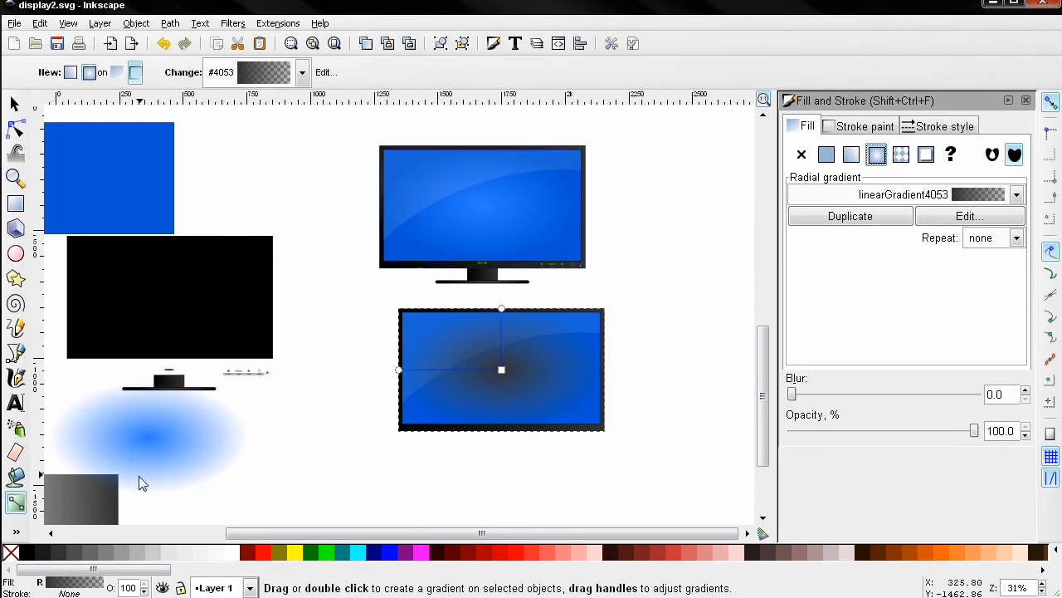
drag(503, 373, 430, 345)
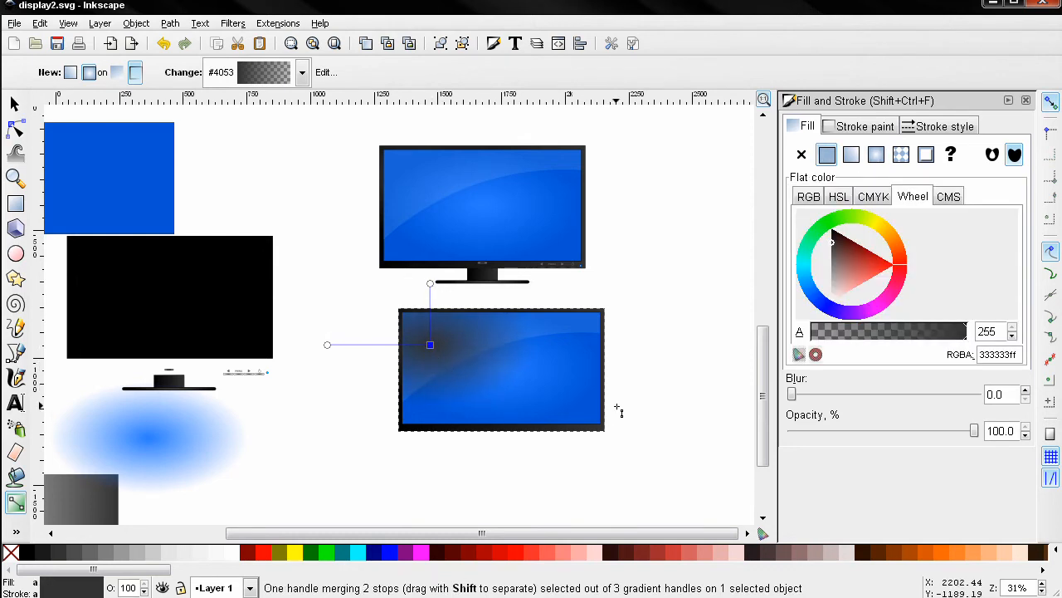
ctrl+scroll(558, 375, up, 2)
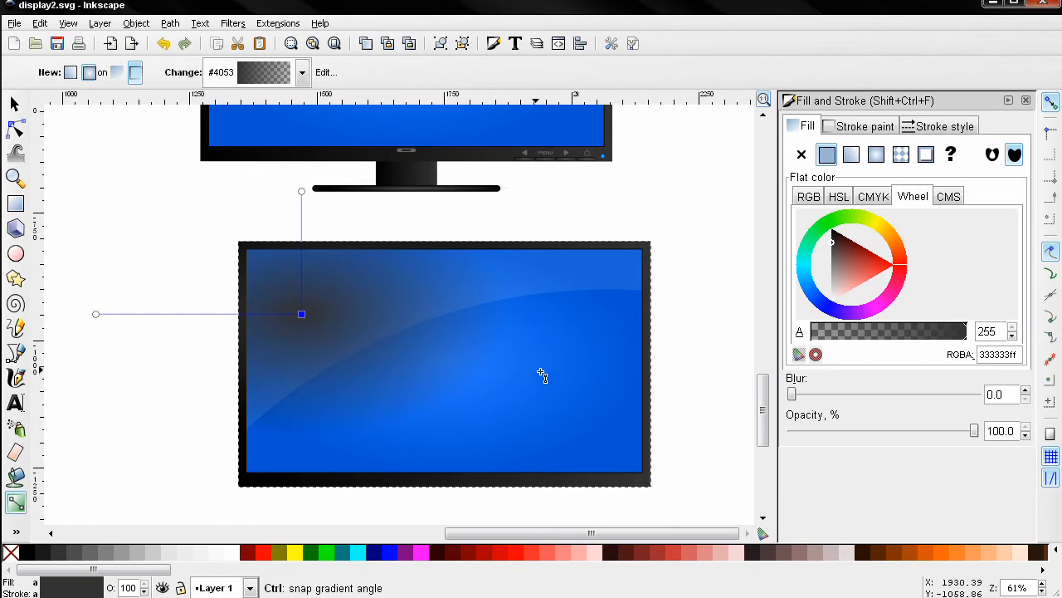
ctrl+scroll(258, 331, up, 2)
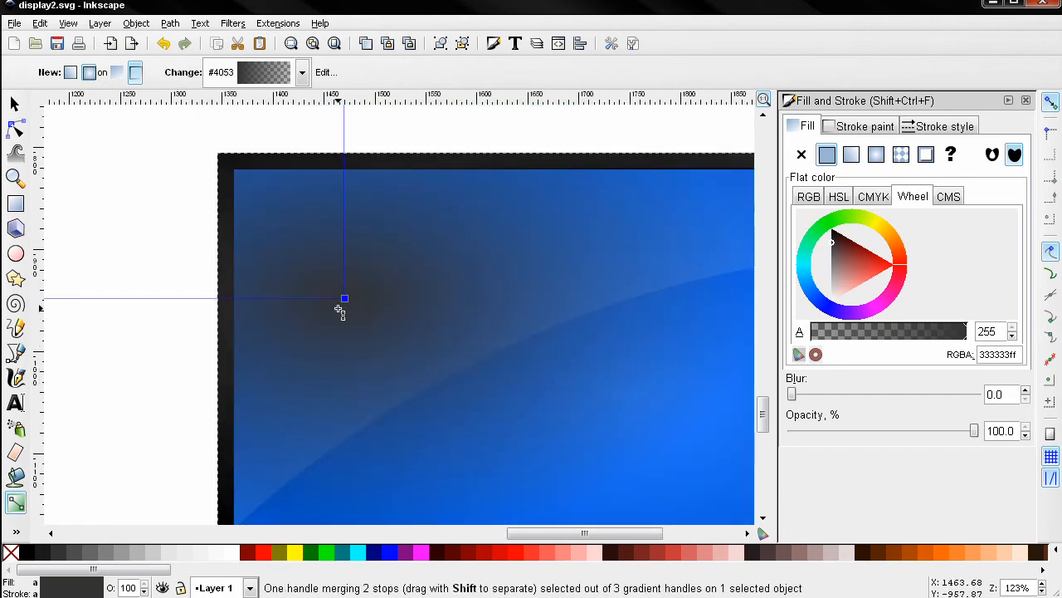
mouse_move(344, 297)
mouse_down()
mouse_move(334, 291)
mouse_move(344, 297)
mouse_up()
ctrl+scroll(343, 296, down, 3)
Lower the radial gradient frame copy step by step until it sits behind the blue screen, and inspect the frame shading
click(14, 103)
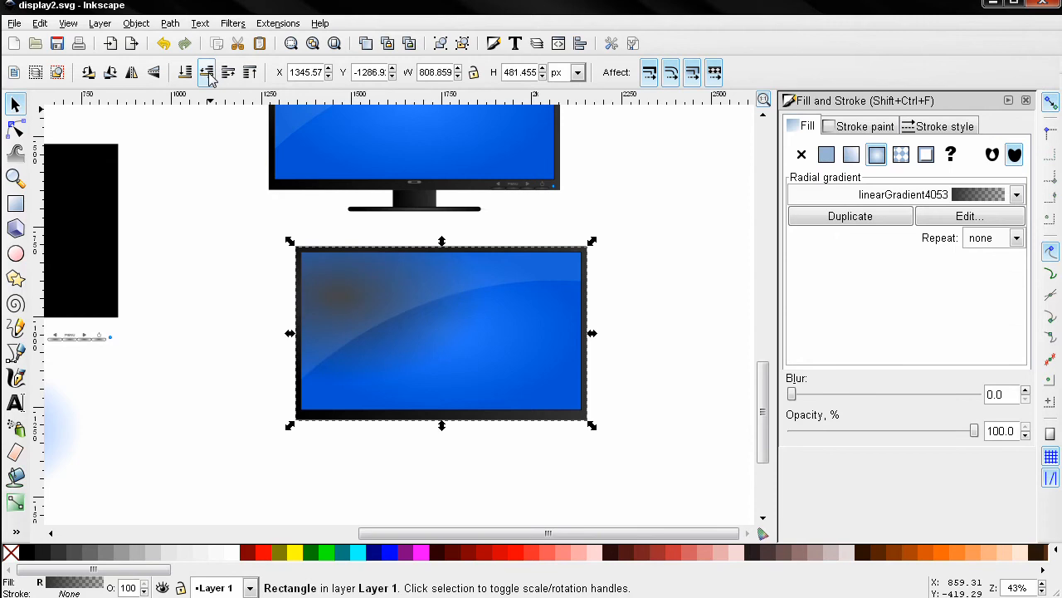
click(208, 73)
click(208, 73)
click(250, 244)
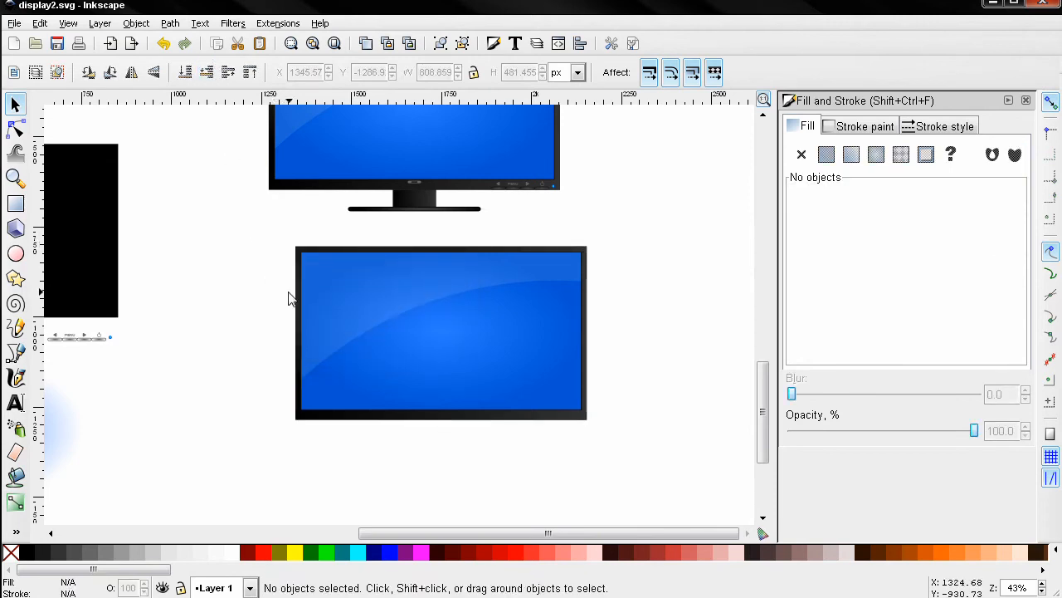
ctrl+scroll(290, 299, up, 1)
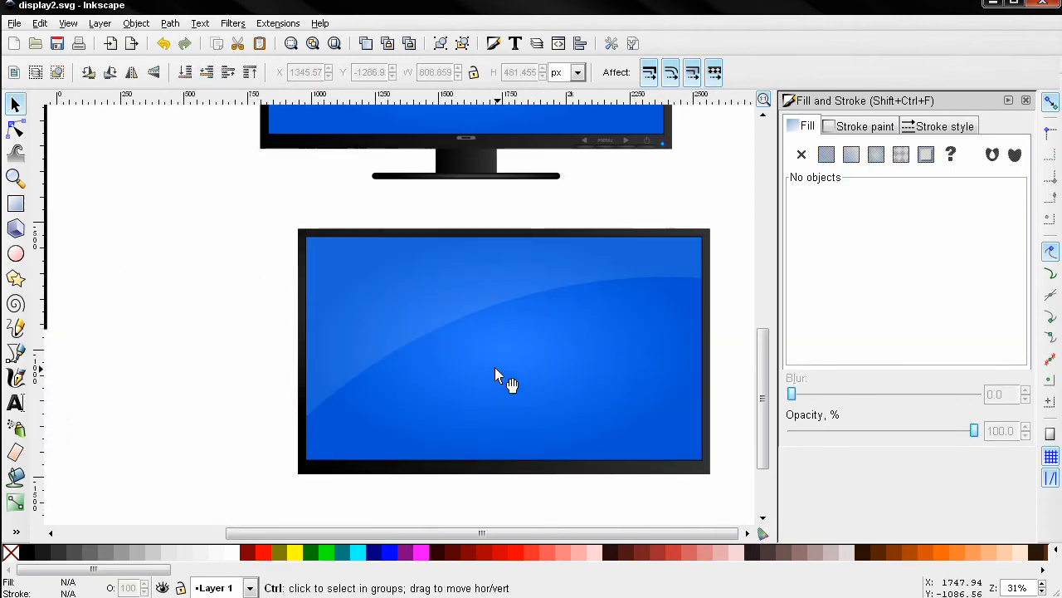
ctrl+scroll(495, 372, down, 1)
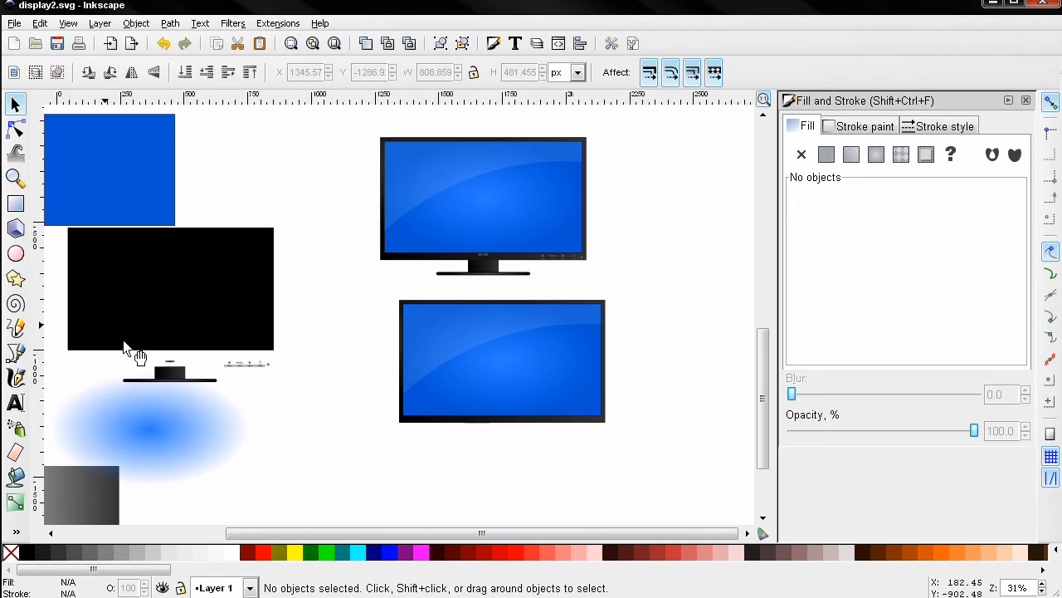
Draw a rectangle about 182 by 81 px just below the new monitor's frame and fill it with Black
click(16, 204)
drag(485, 428, 531, 446)
click(847, 132)
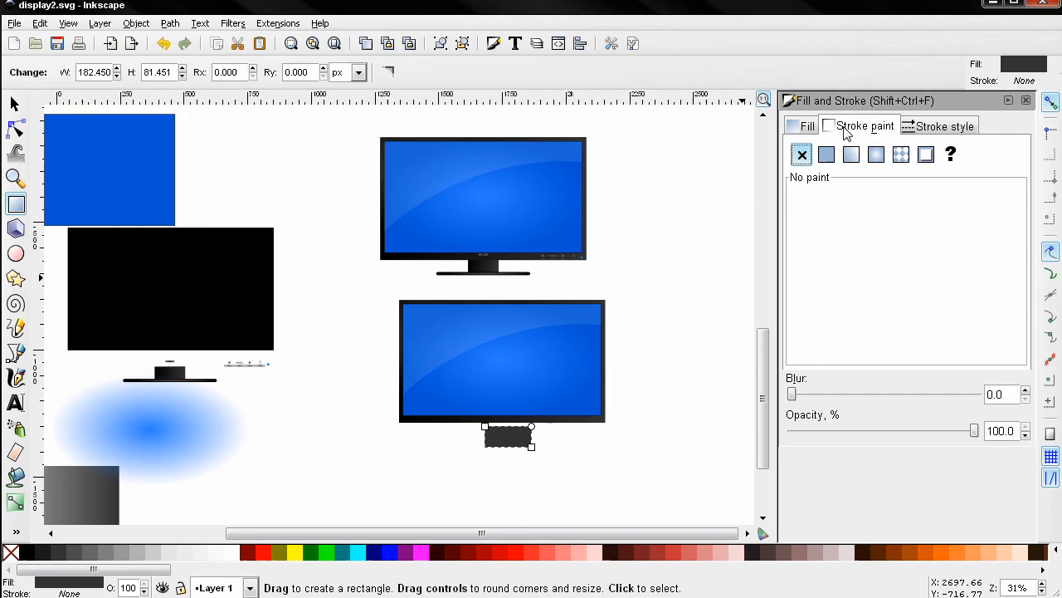
click(805, 127)
click(26, 553)
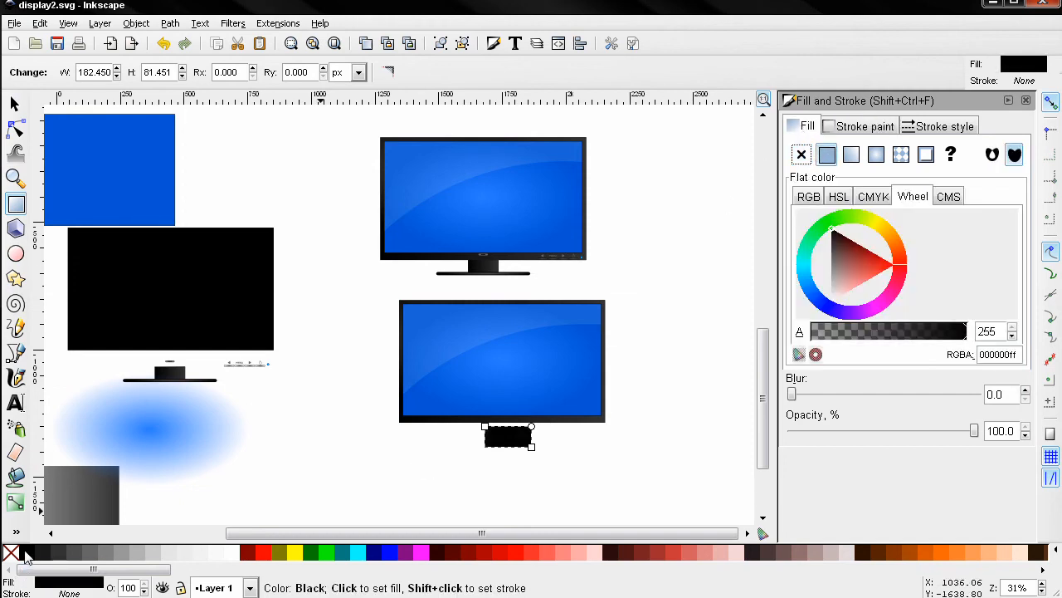
Move the gradient overlay off the sample stand neck and give the new black rectangle the sample neck's width of 119.232 px
click(14, 104)
click(202, 379)
mouse_move(202, 378)
mouse_down()
mouse_move(183, 409)
mouse_move(191, 386)
mouse_up()
click(197, 389)
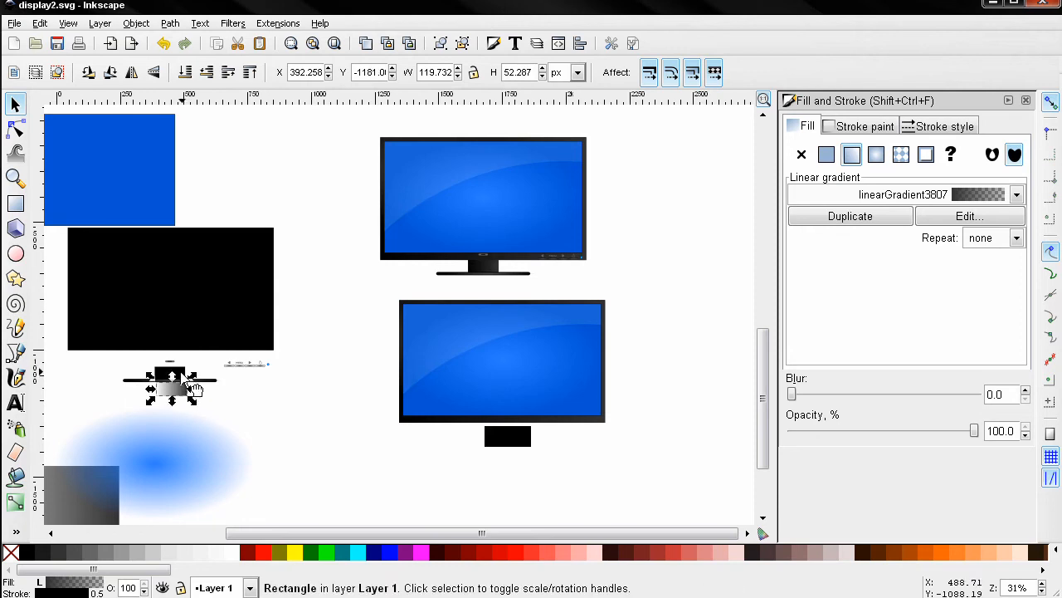
click(177, 371)
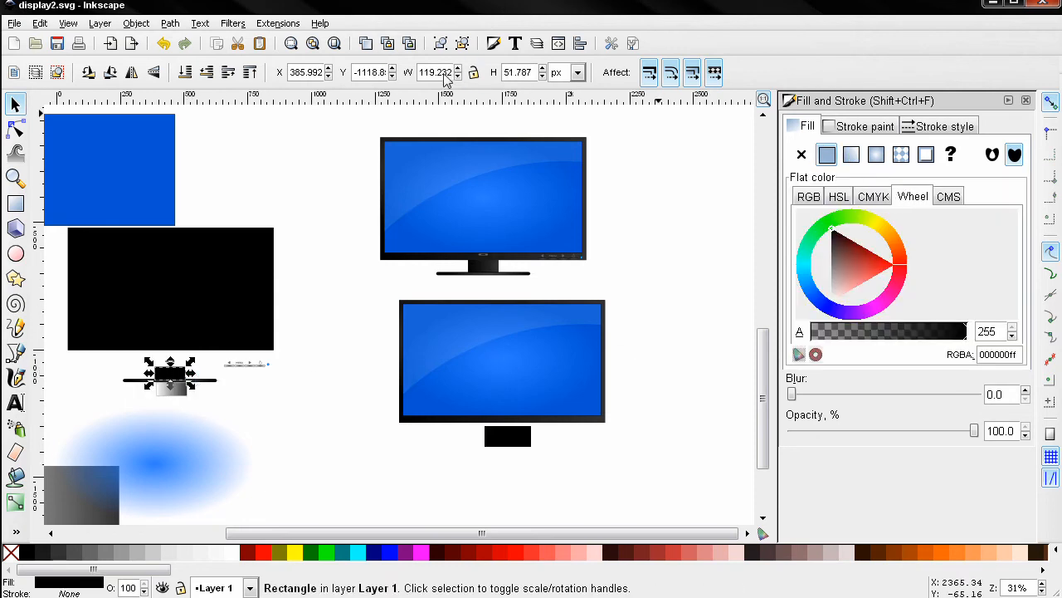
click(521, 438)
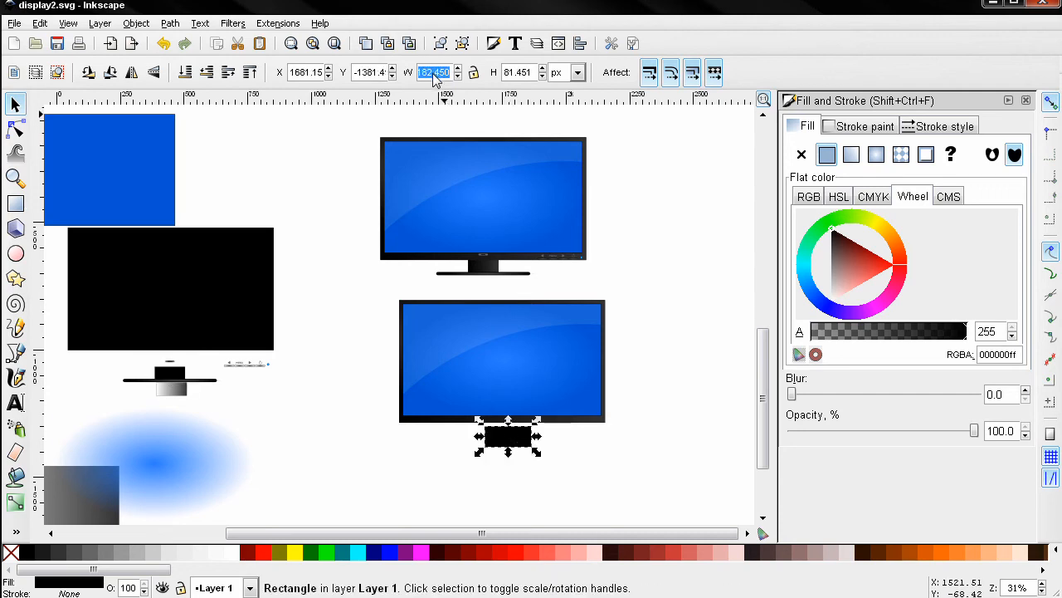
Set the new neck rectangle's height to 51.787 px to match the sample neck
click(170, 360)
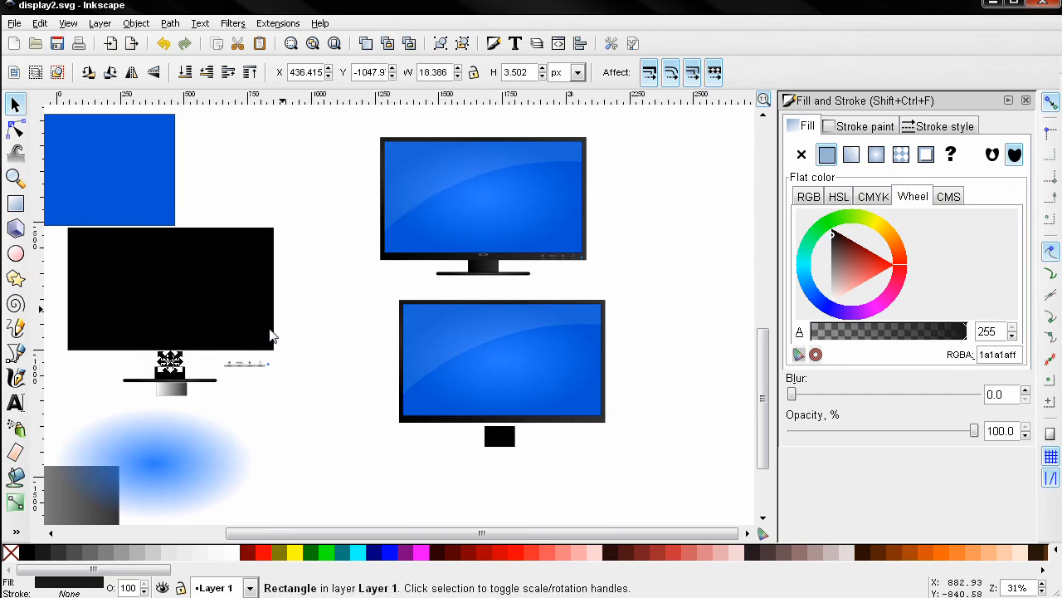
click(223, 393)
click(178, 375)
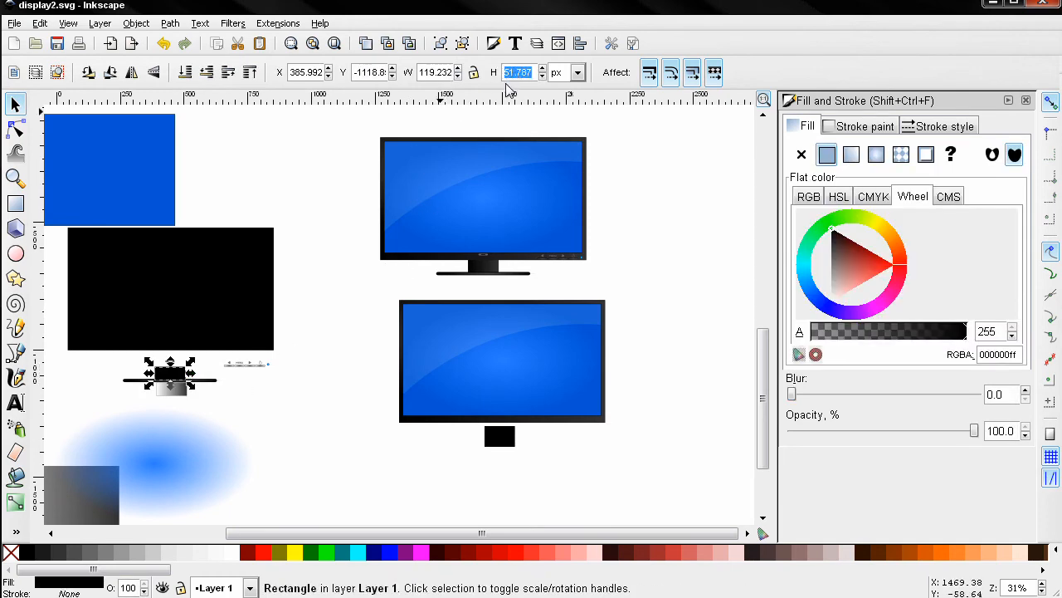
click(498, 438)
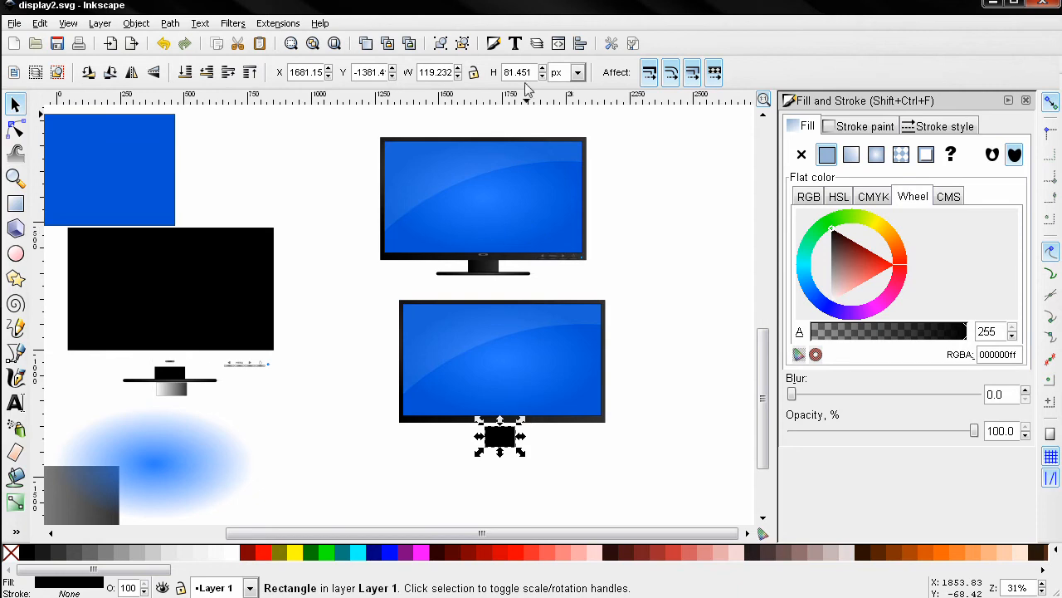
text(51.787)
key(Return)
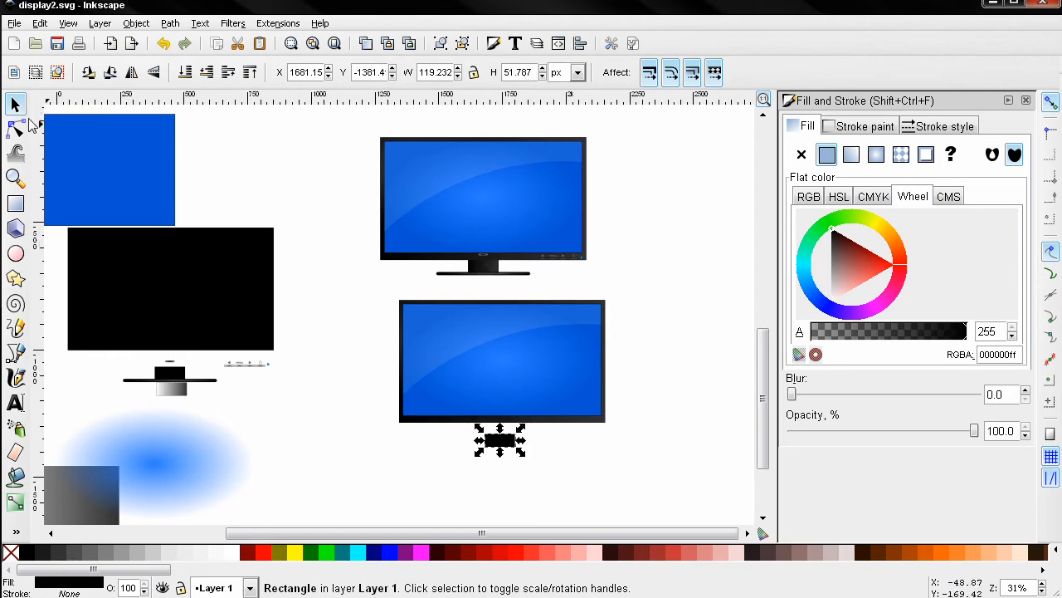
Position the neck rectangle below the frame and center it with the blue screen on the vertical axis
drag(493, 448, 495, 444)
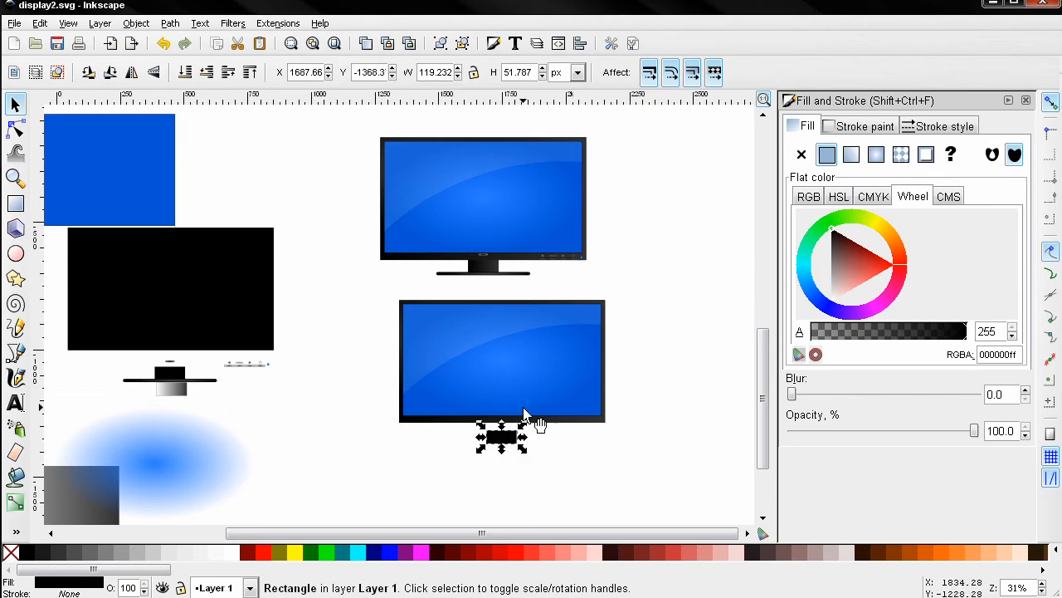
shift+click(530, 375)
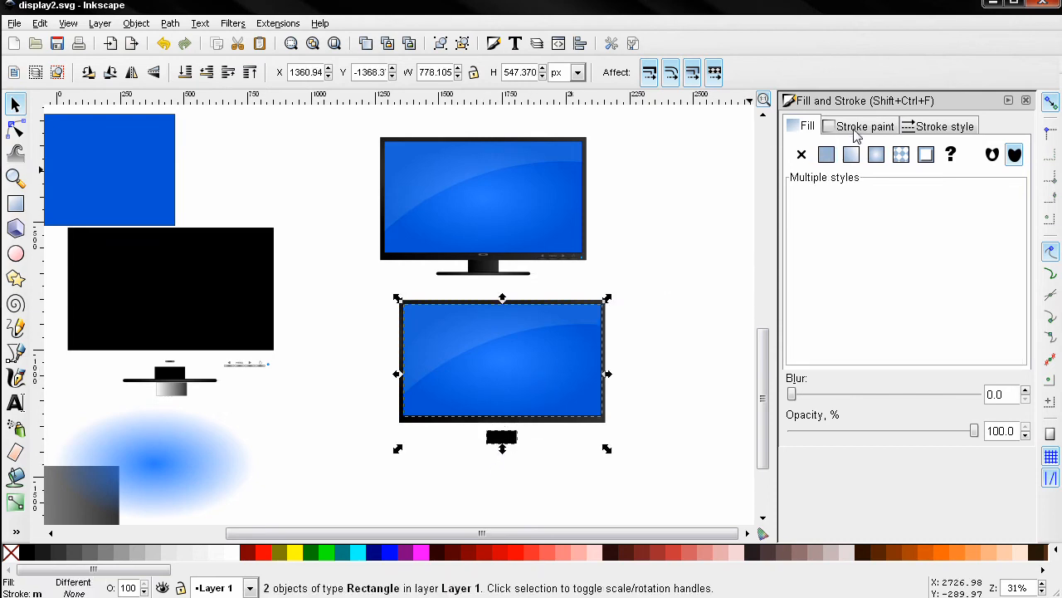
click(580, 43)
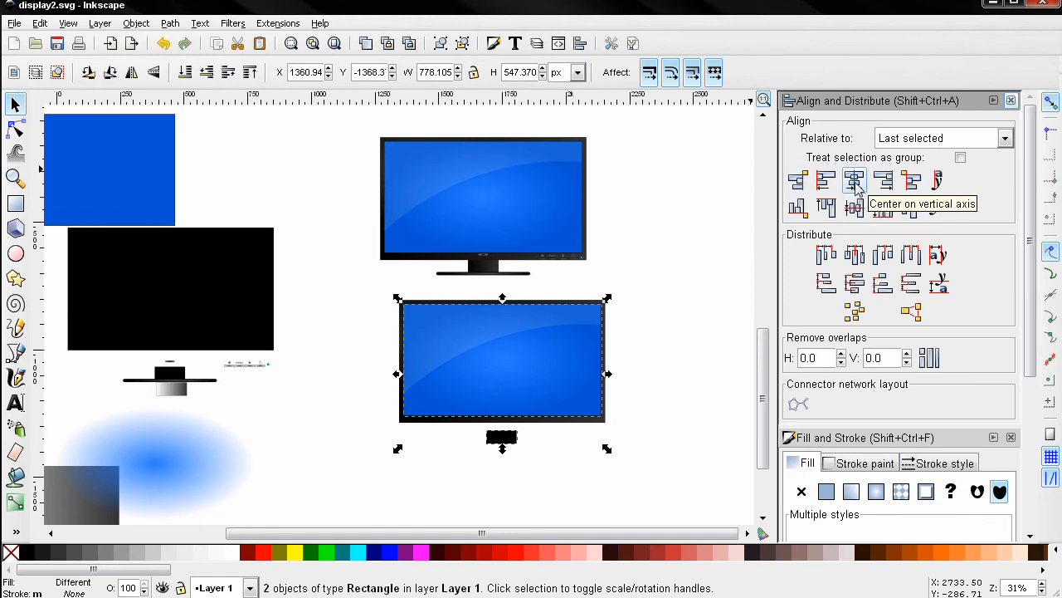
click(486, 461)
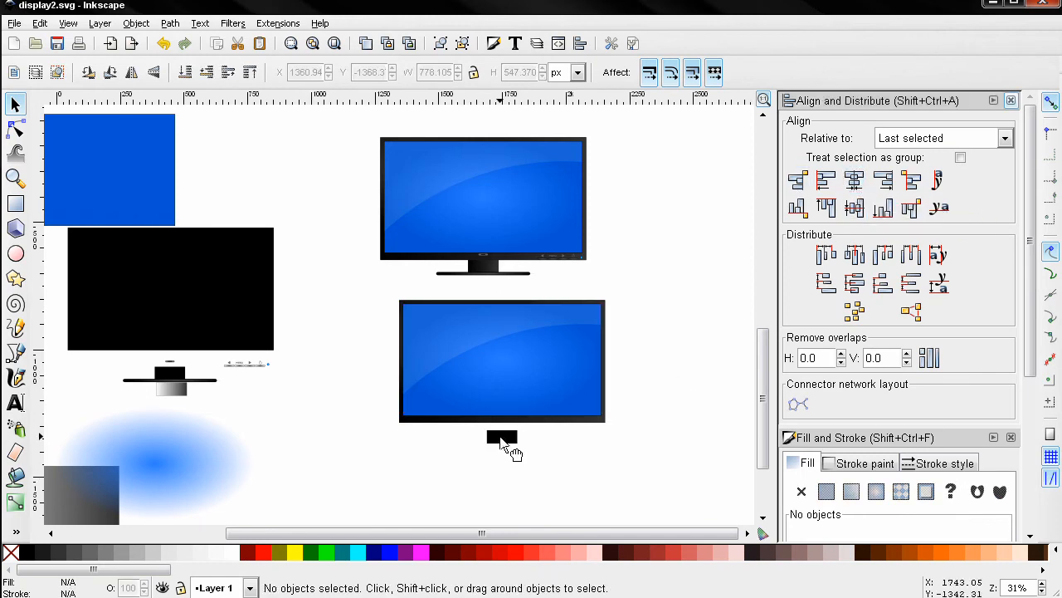
Move the neck rectangle straight up until it meets the lower edge of the new monitor's frame
click(501, 440)
ctrl+scroll(491, 458, up, 3)
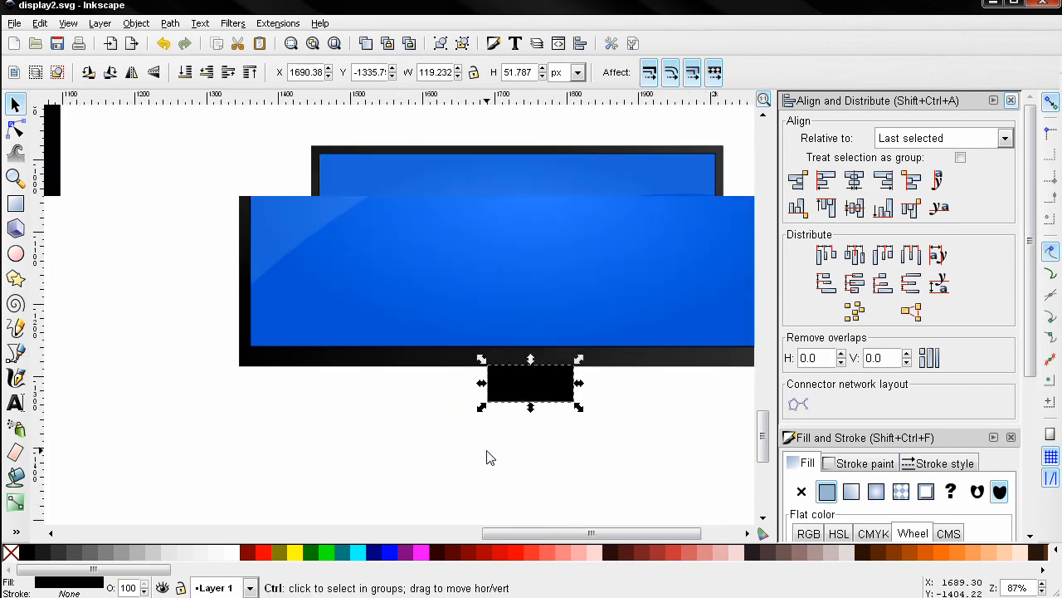
click(517, 415)
click(524, 400)
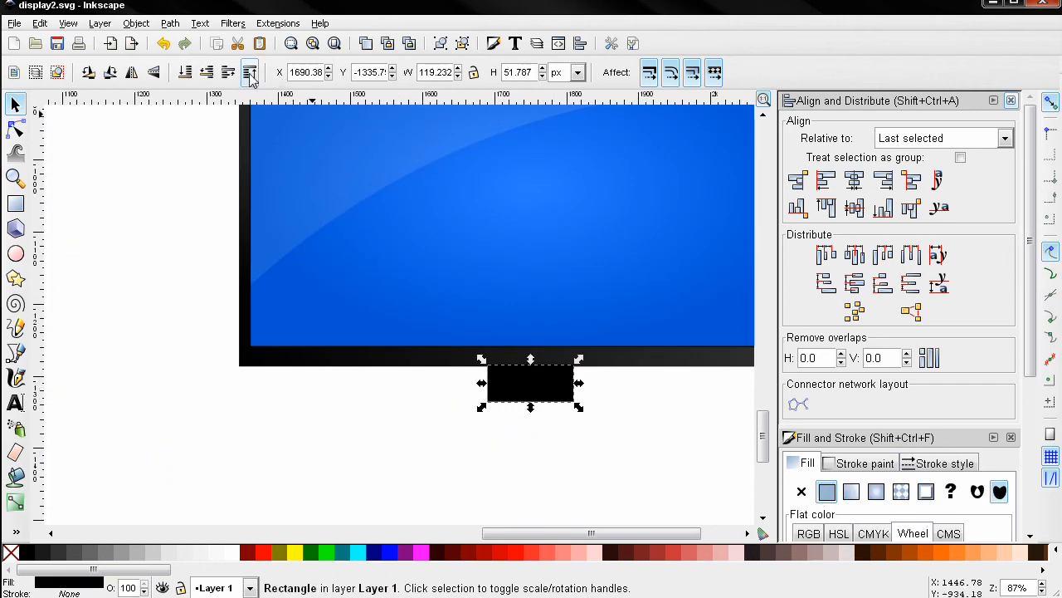
click(437, 446)
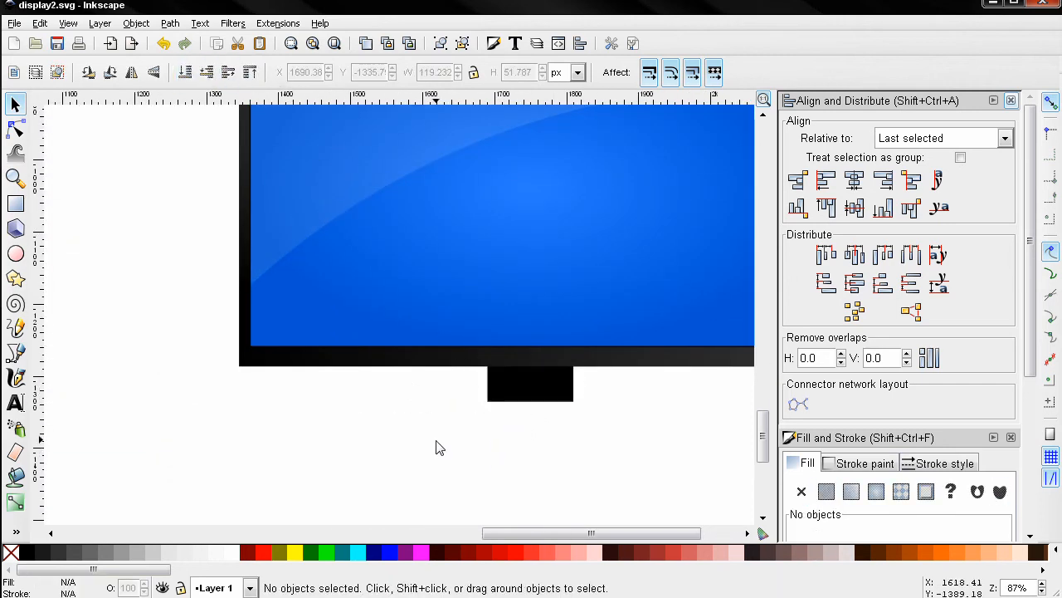
click(553, 402)
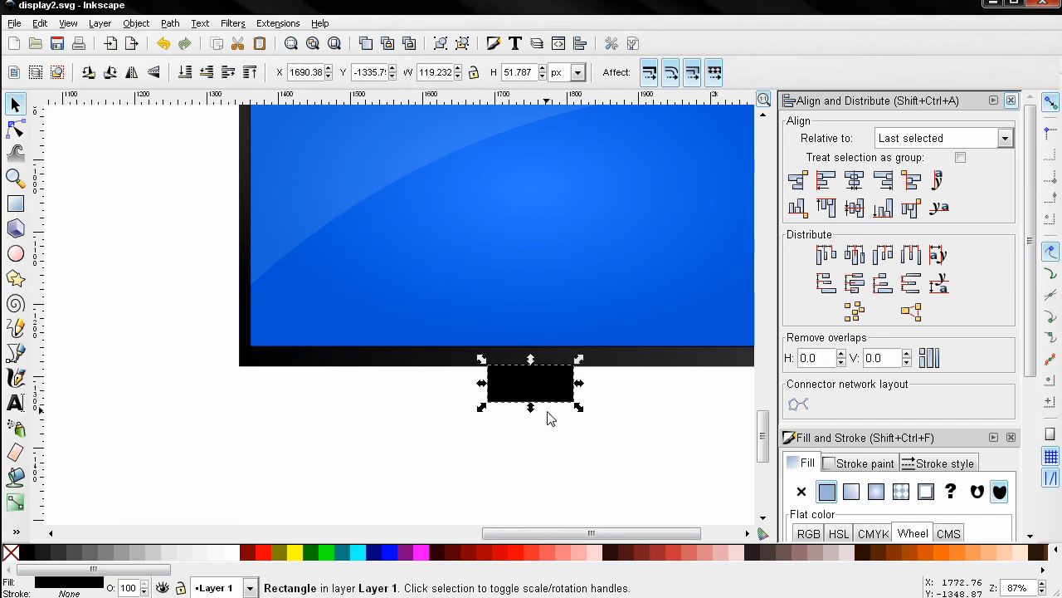
Fill the neck rectangle under the new monitor with 80% Gray
ctrl+scroll(548, 421, down, 2)
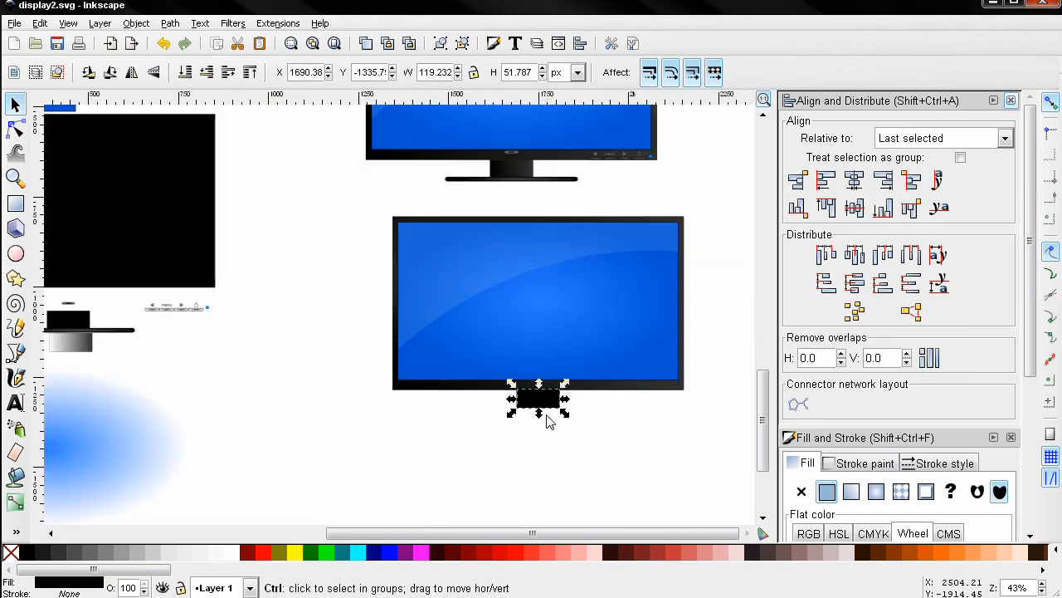
scroll(548, 421, down, 1)
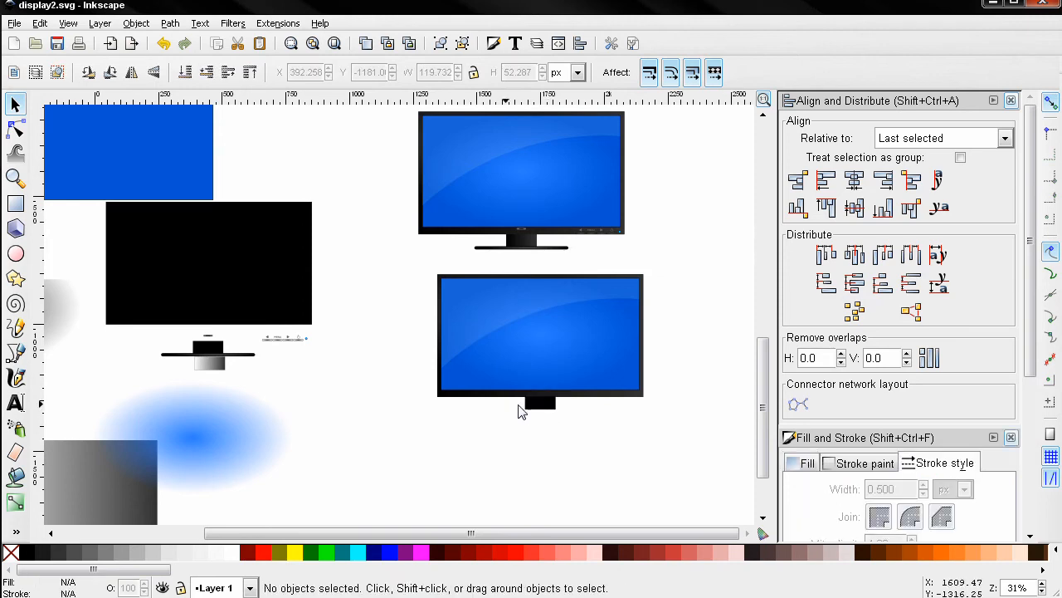
click(550, 405)
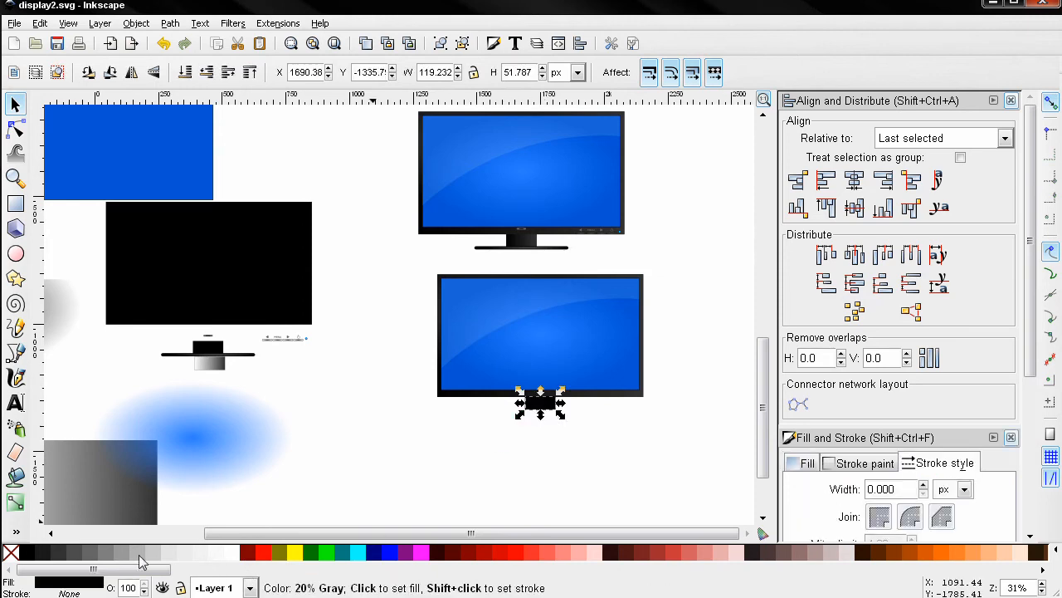
click(64, 558)
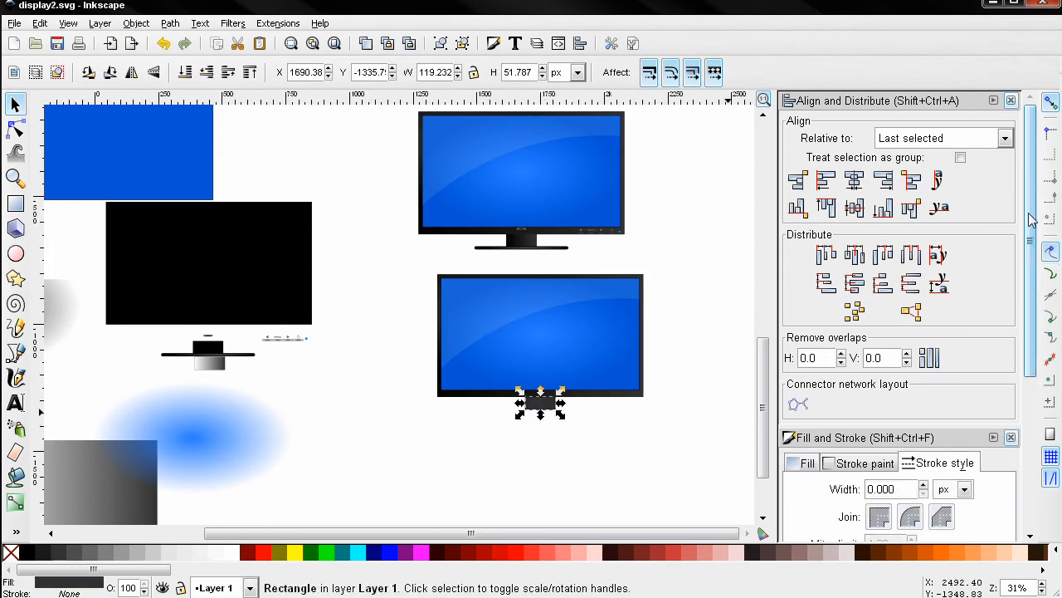
Change the new monitor's neck rectangle from a flat fill to a linear gradient
scroll(1021, 305, down, 4)
scroll(1021, 305, down, 3)
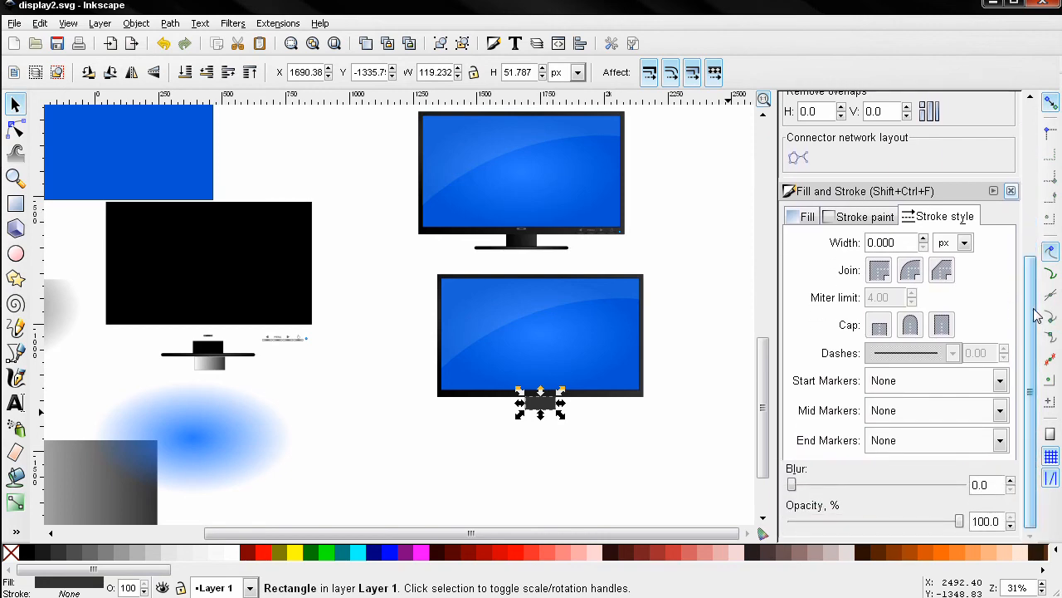
scroll(1033, 282, up, 2)
scroll(1034, 278, up, 2)
click(796, 339)
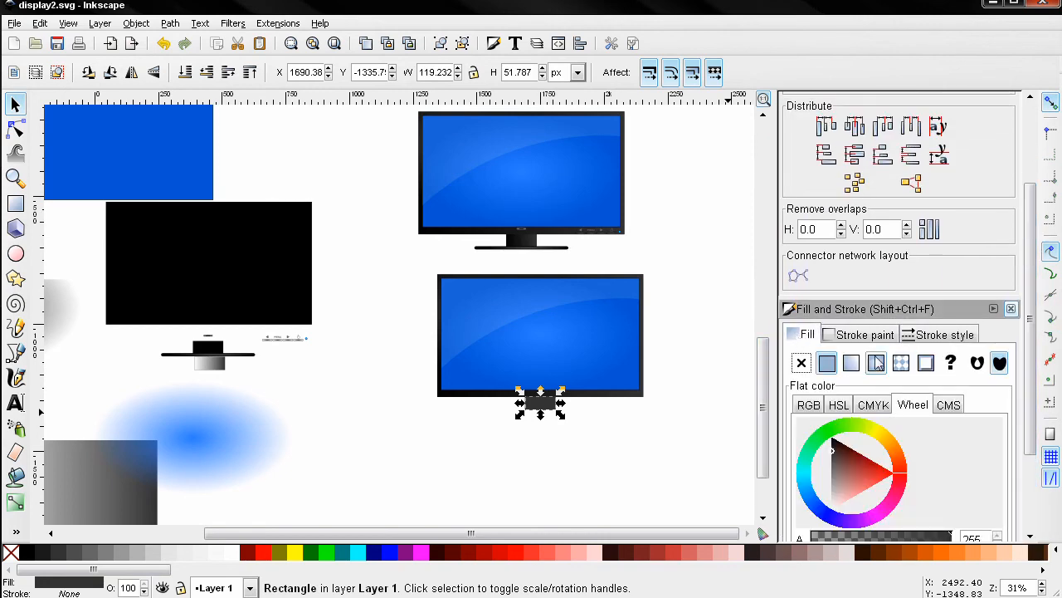
scroll(1025, 343, down, 3)
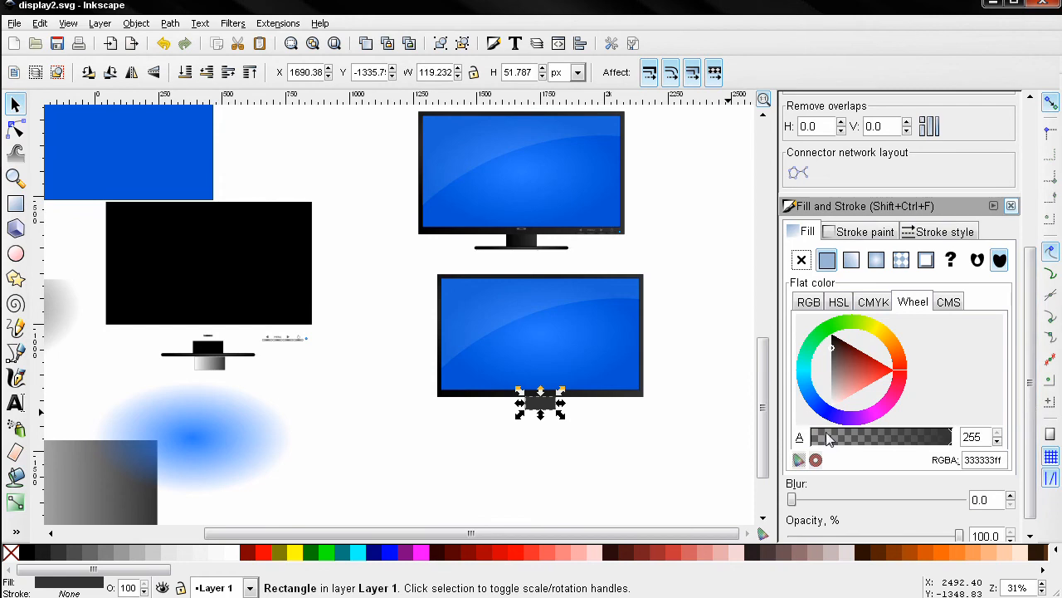
click(851, 260)
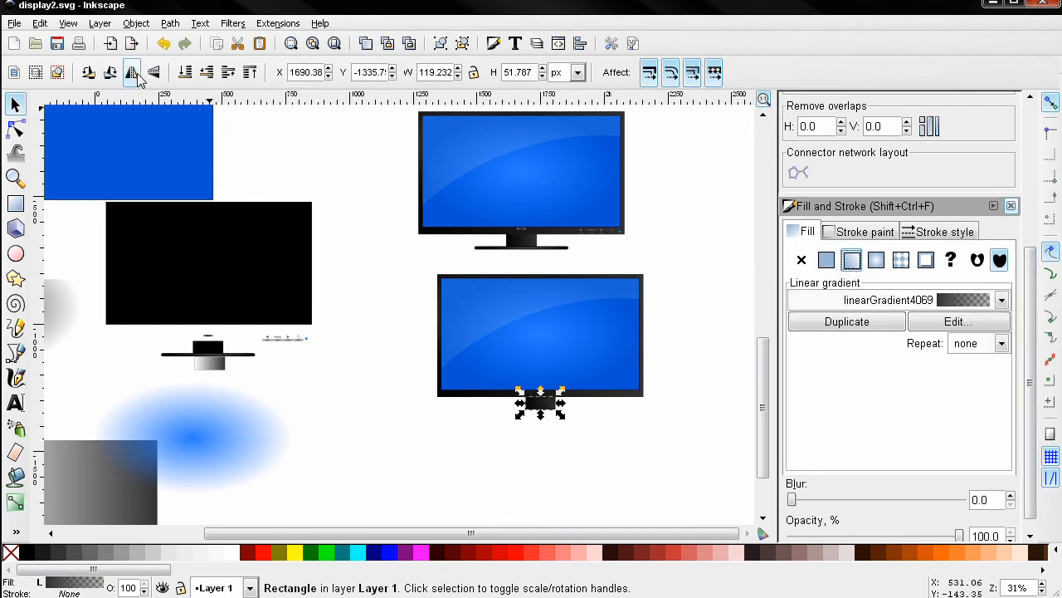
Give the neck rectangle a flat black stroke 0.5 px wide
click(863, 232)
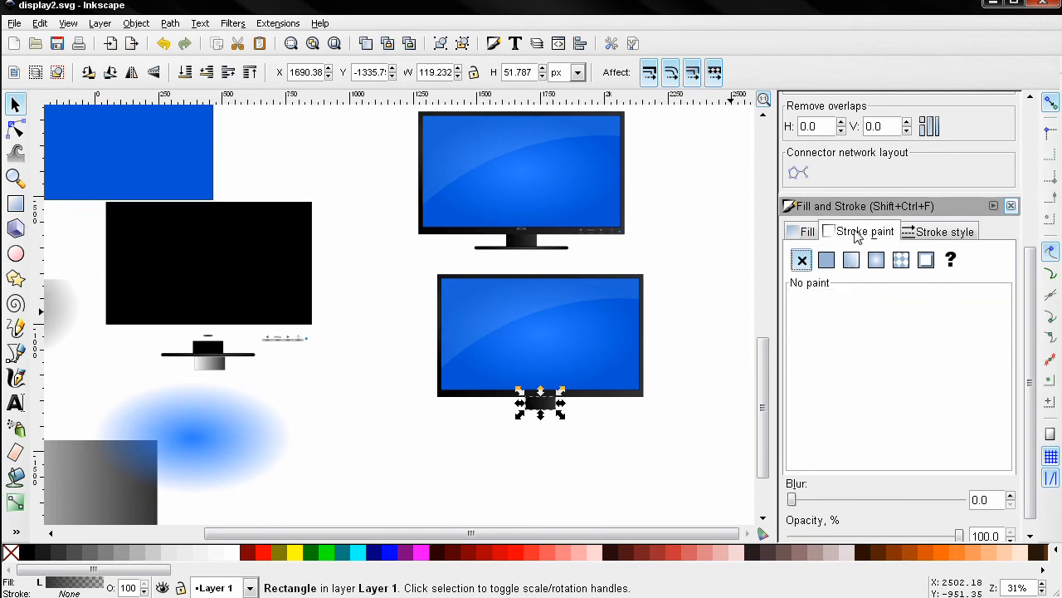
click(835, 260)
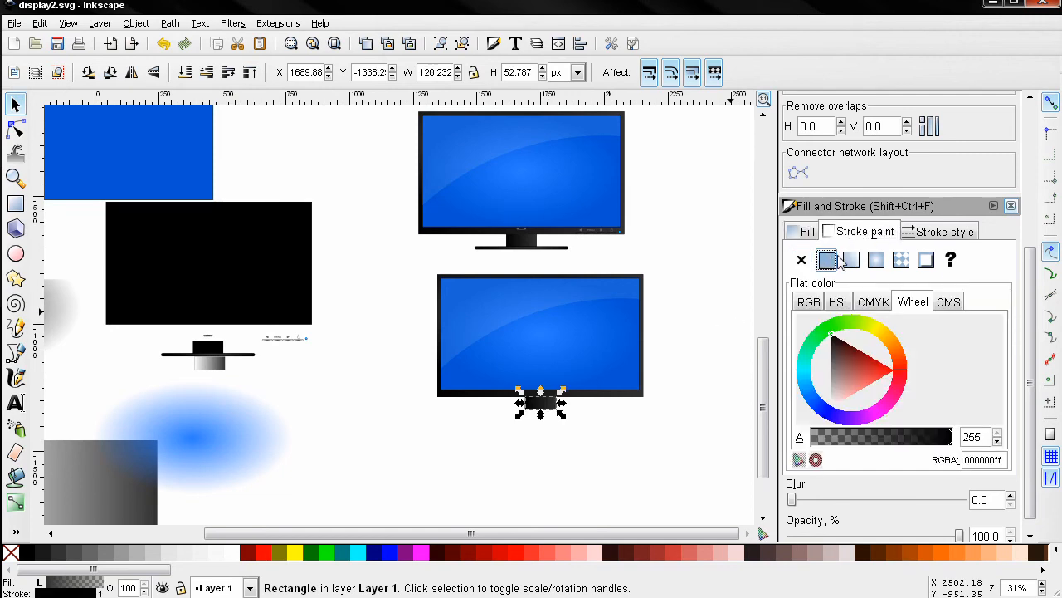
click(931, 236)
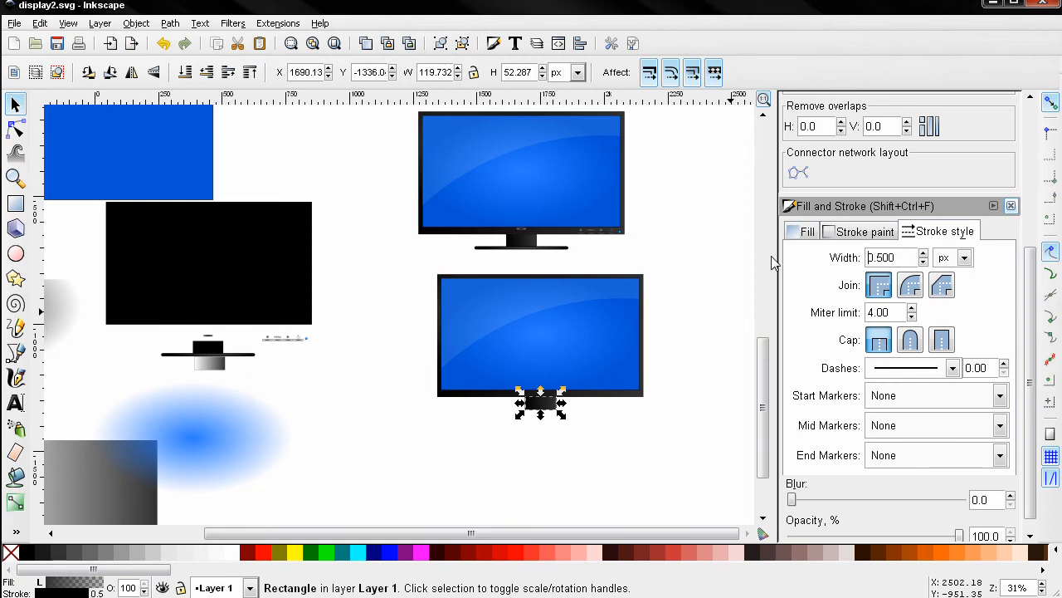
click(713, 397)
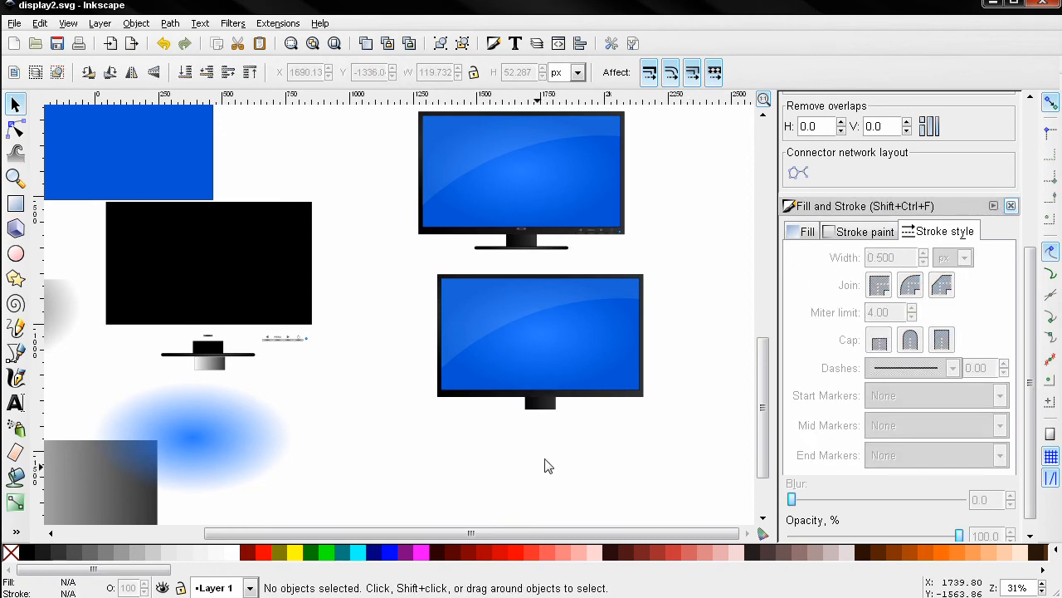
Send the gradient neck rectangle to the bottom of the stacking order and lower the solid black neck rectangle beneath it
scroll(554, 448, up, 1)
scroll(551, 430, up, 1)
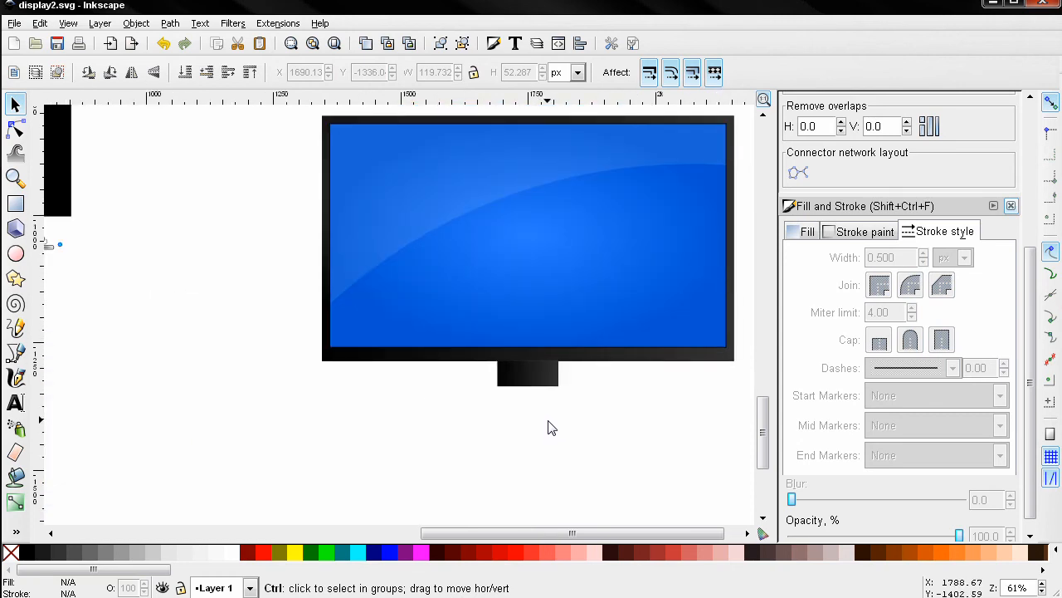
scroll(548, 428, up, 1)
click(509, 354)
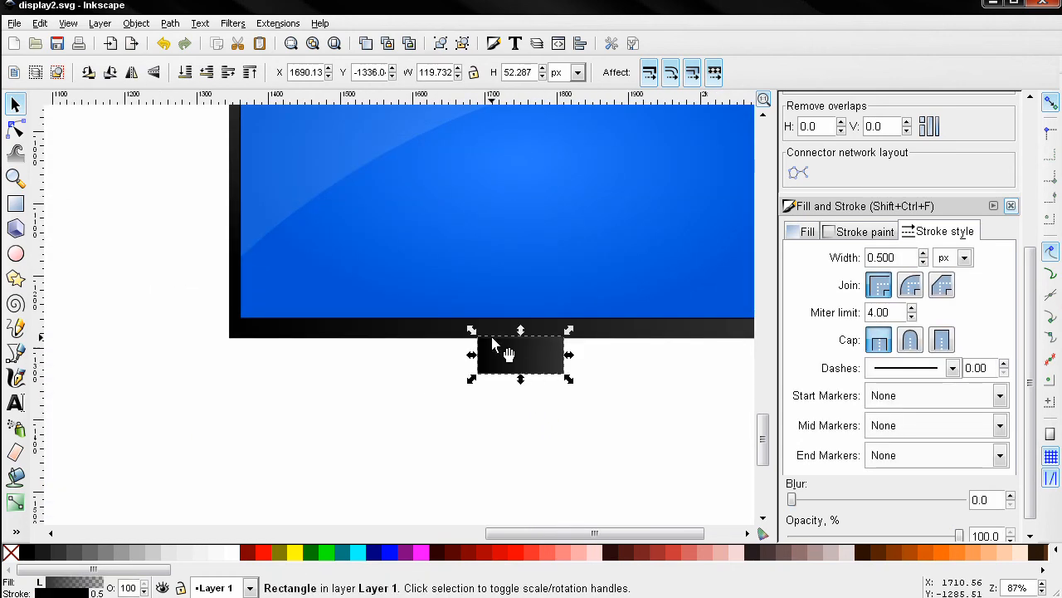
click(186, 73)
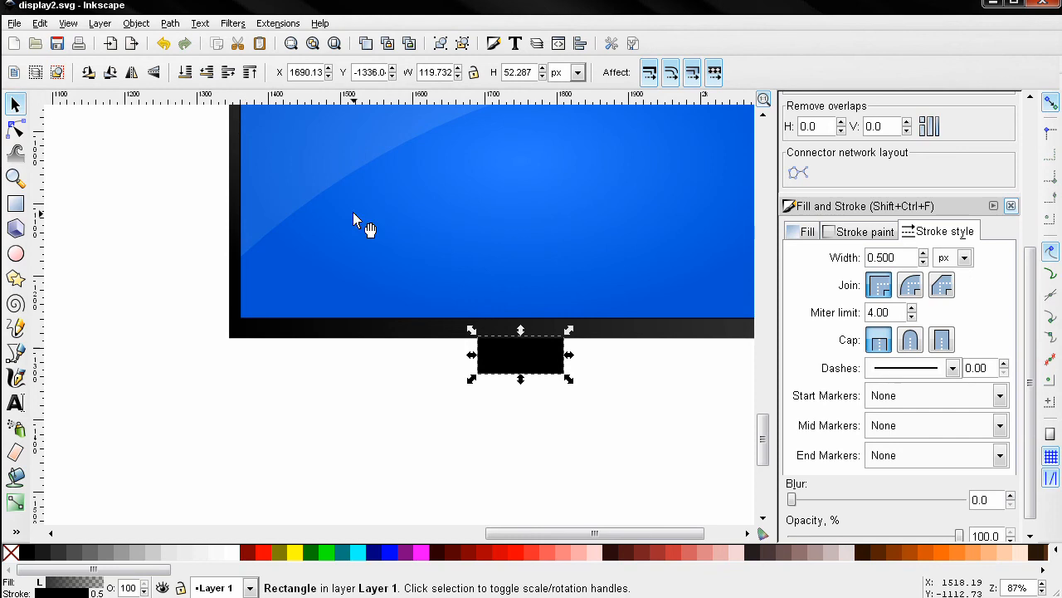
click(415, 396)
click(515, 369)
click(207, 73)
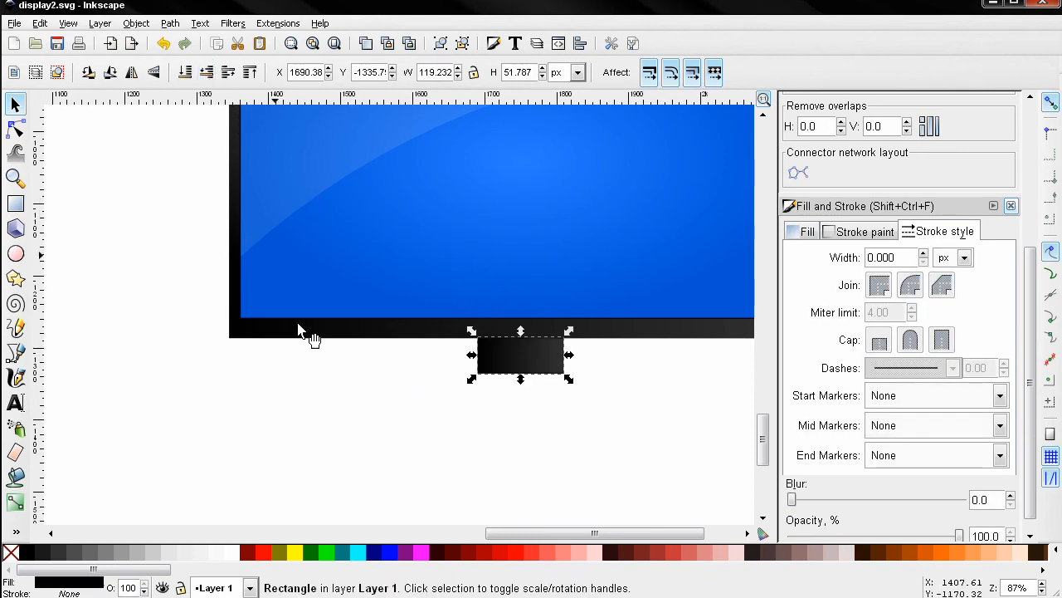
click(380, 411)
Draw a thin base rectangle about 394 by 21 px just below the new monitor's neck and fill it black
ctrl+scroll(594, 389, down, 2)
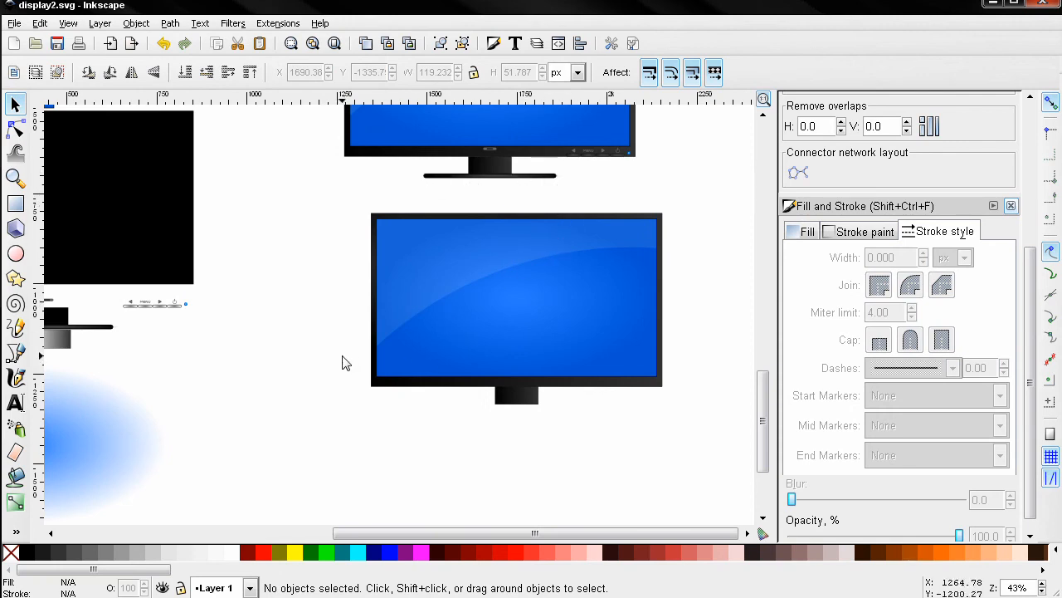
click(16, 203)
drag(440, 410, 583, 417)
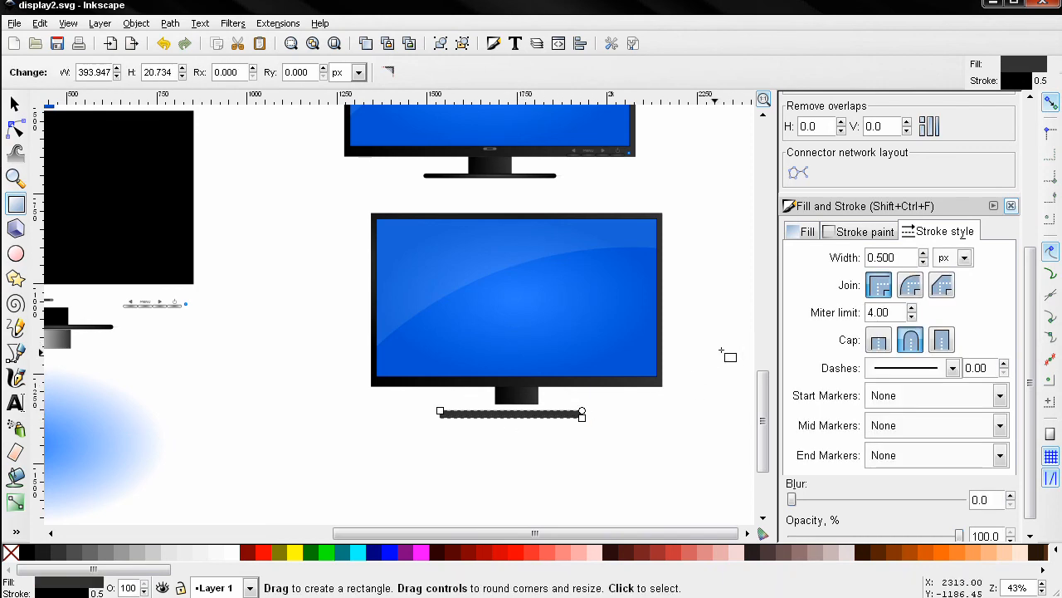
click(29, 552)
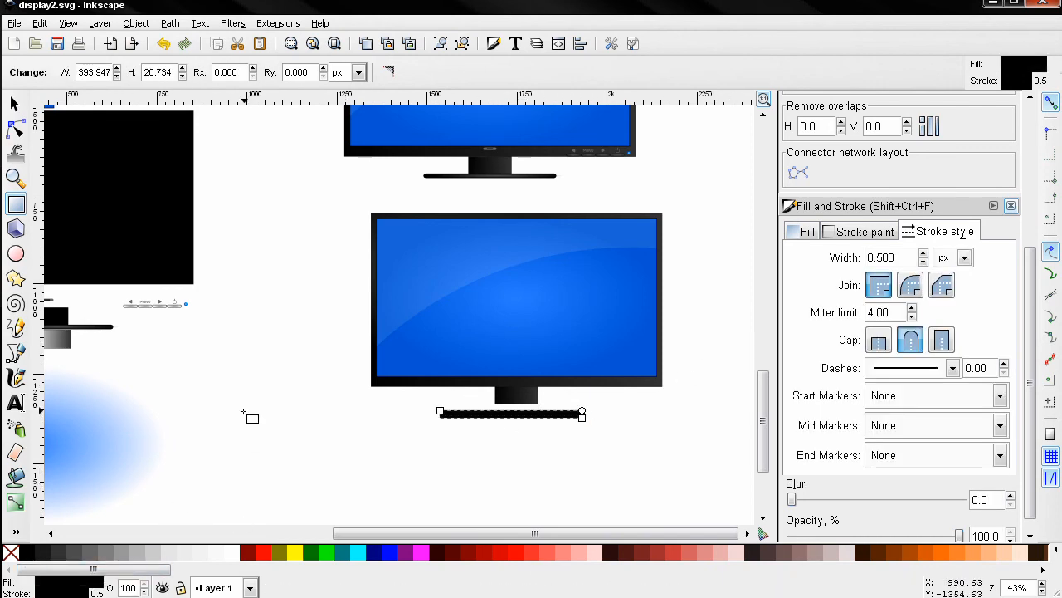
Set the new base rectangle's width to 369.599 px, copied from the sample base bar
click(14, 104)
click(98, 347)
drag(98, 338, 103, 335)
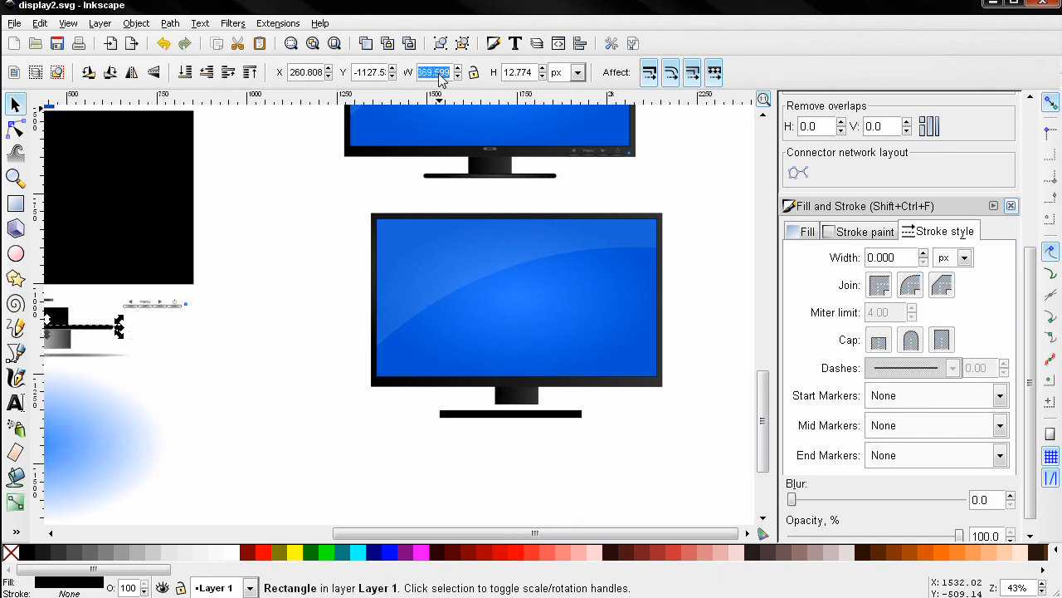
click(540, 415)
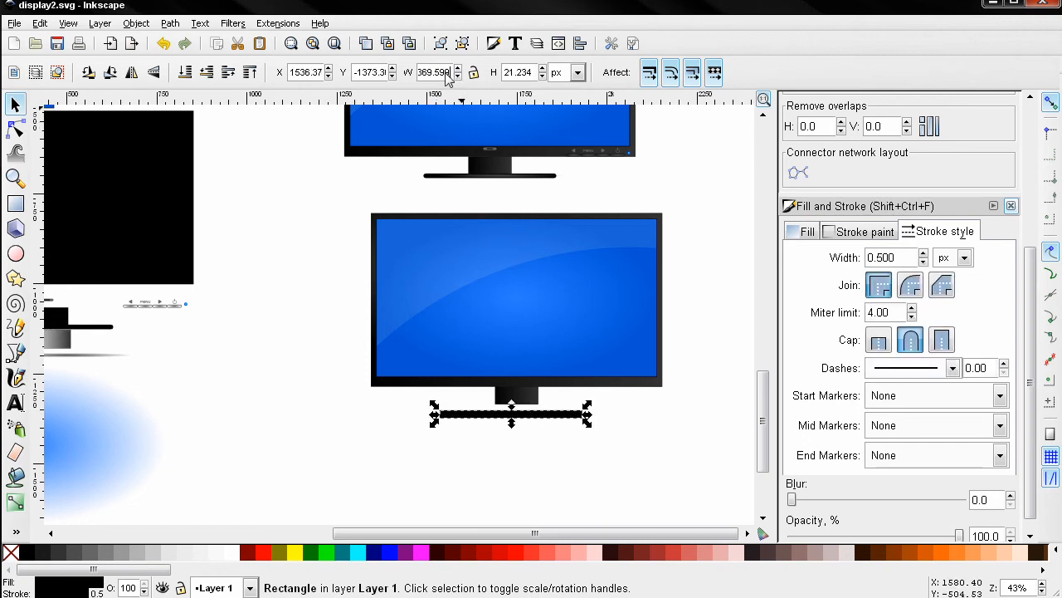
Set the new base rectangle's height to 12.774 px, matching the sample base bar
click(117, 330)
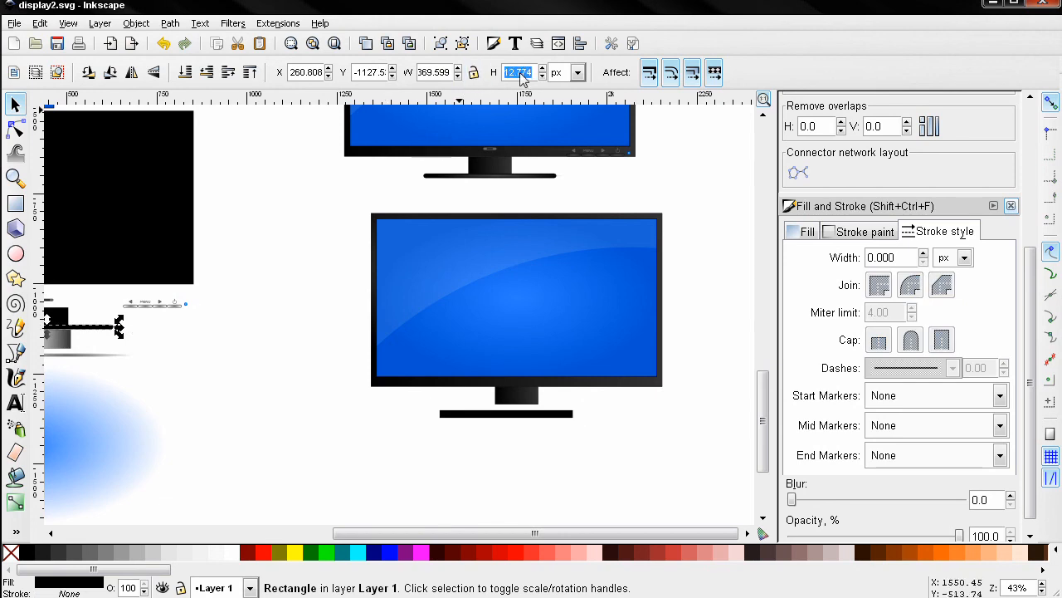
click(540, 415)
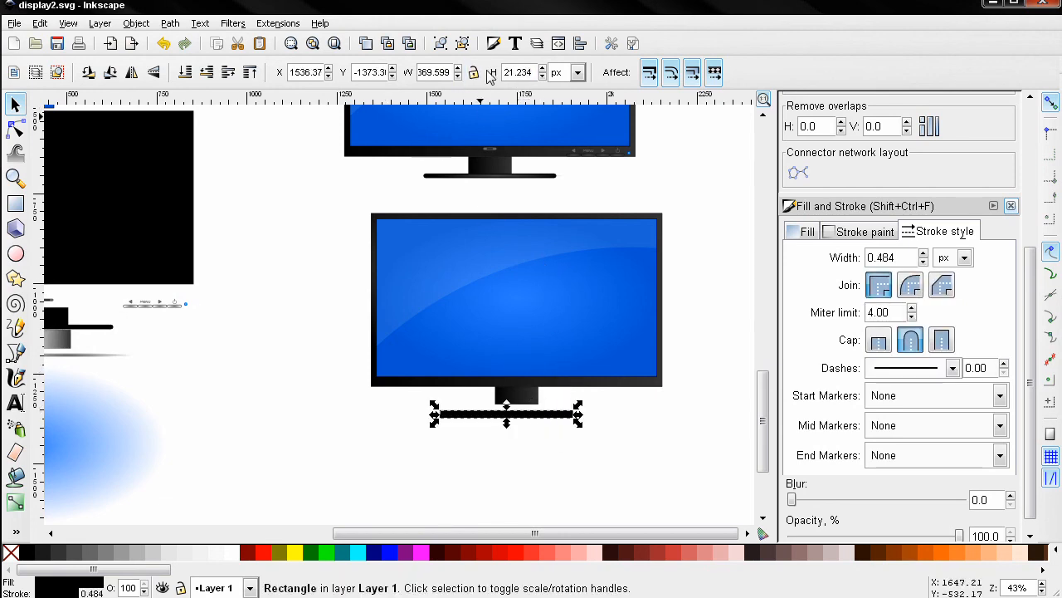
double_click(521, 73)
text(12.774)
key(Return)
Round the ends of the base rectangle with a corner radius of 6.2 px
scroll(564, 444, up, 2)
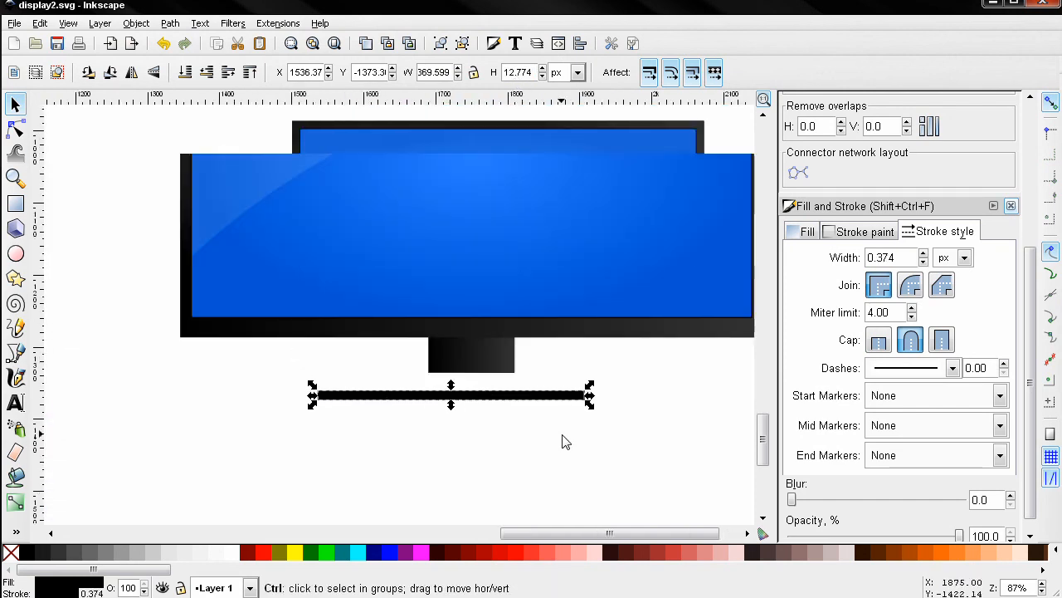
click(15, 203)
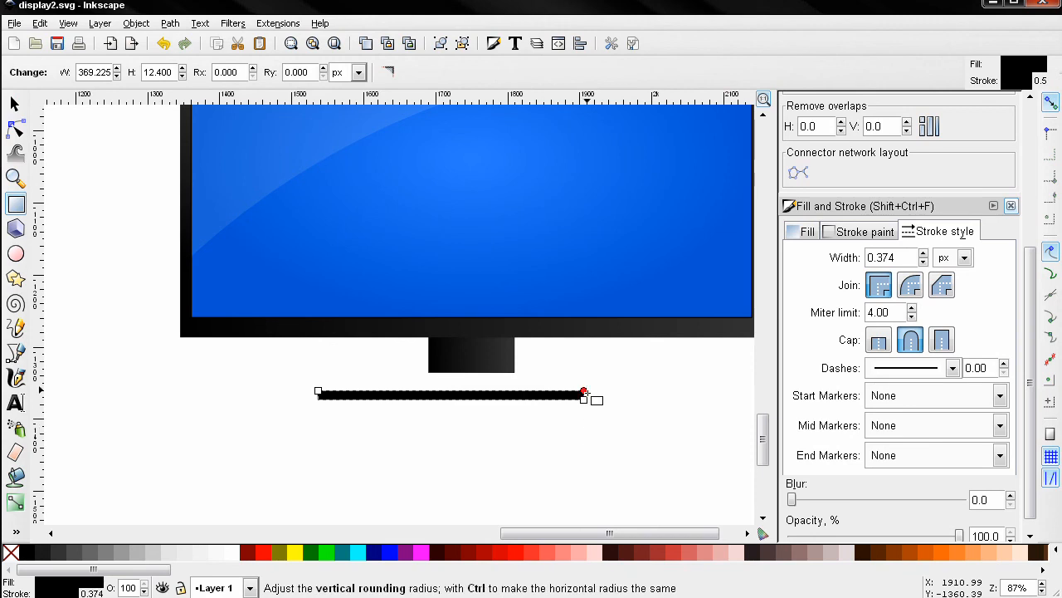
scroll(577, 431, up, 3)
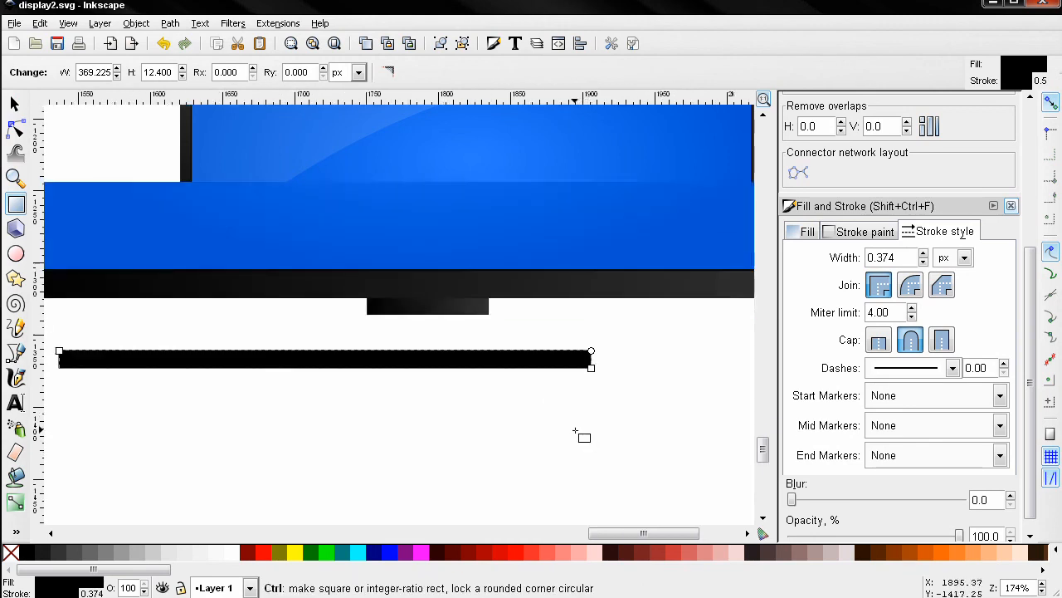
drag(599, 346, 599, 352)
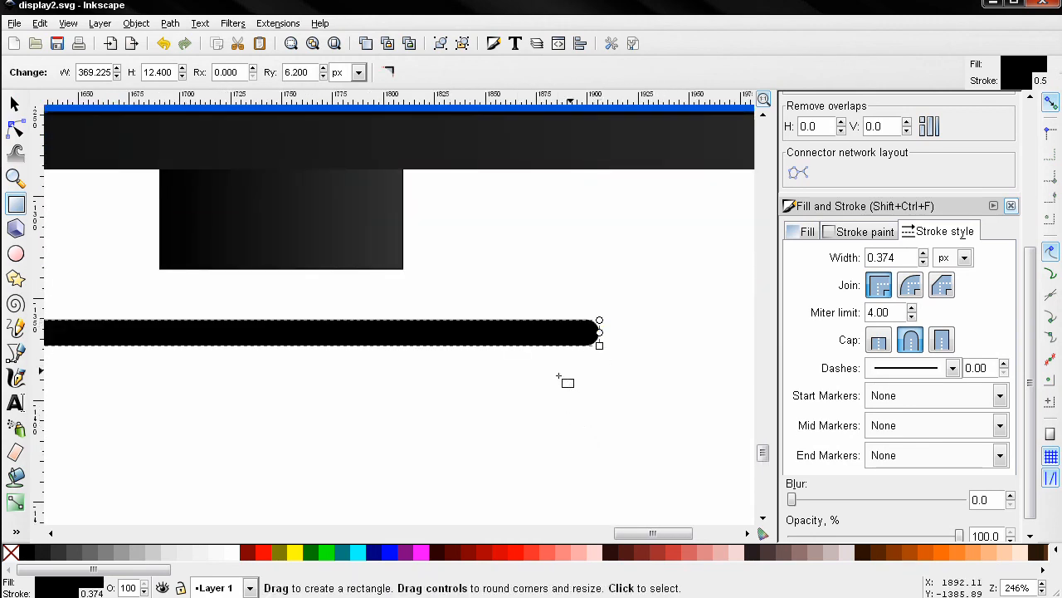
Center the base bar with the neck rectangle on the vertical axis
scroll(552, 381, down, 5)
key(s)
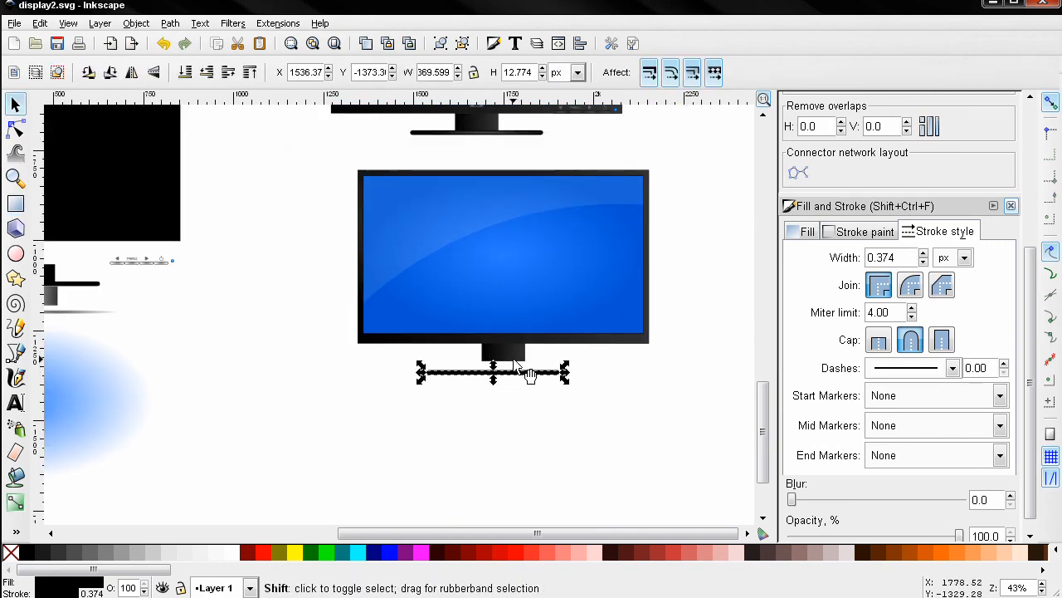
shift+click(514, 357)
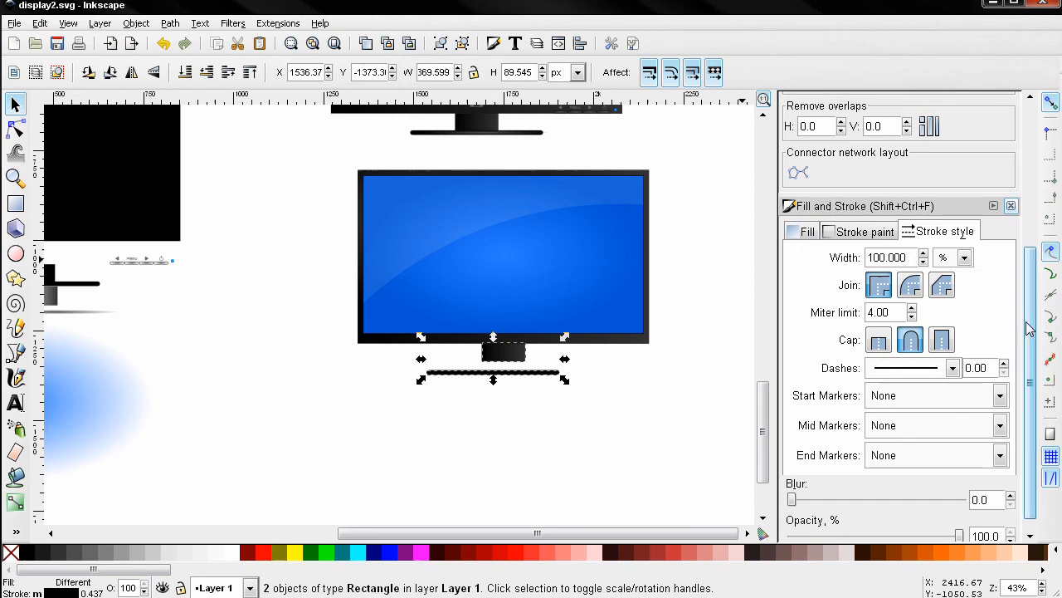
key(shift+ctrl+a)
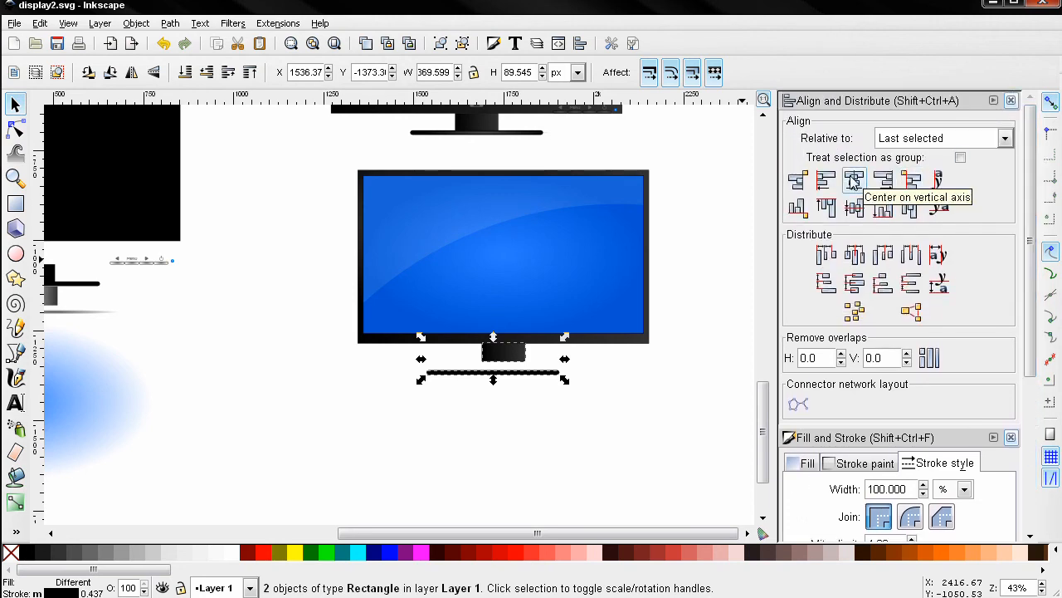
click(853, 180)
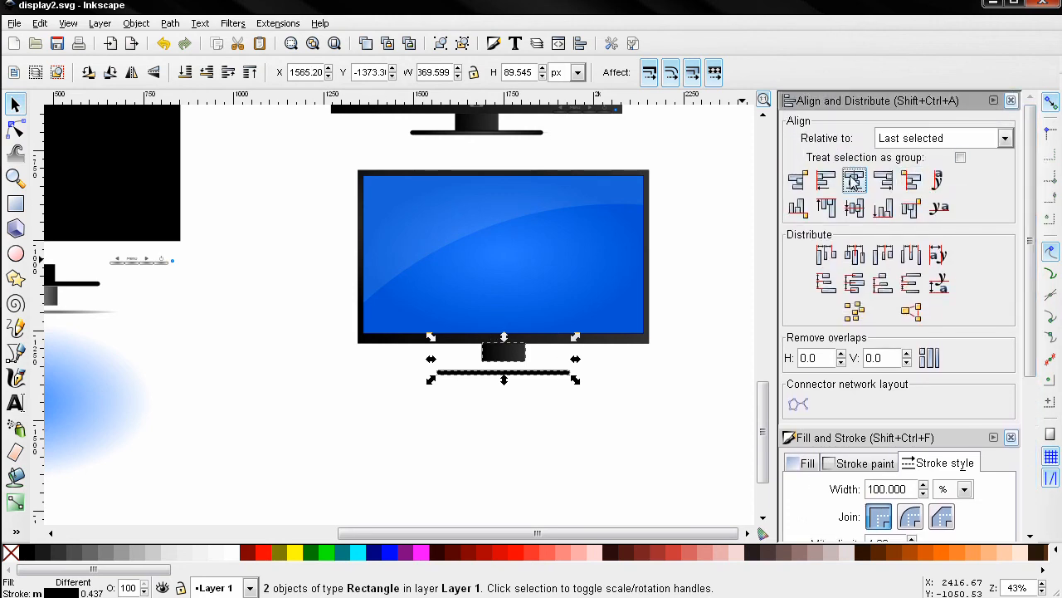
Move the base bar straight up until it meets the lower edge of the neck
click(676, 407)
mouse_move(498, 373)
mouse_down()
mouse_move(497, 360)
mouse_move(504, 366)
mouse_up()
key(ctrl+z)
click(487, 404)
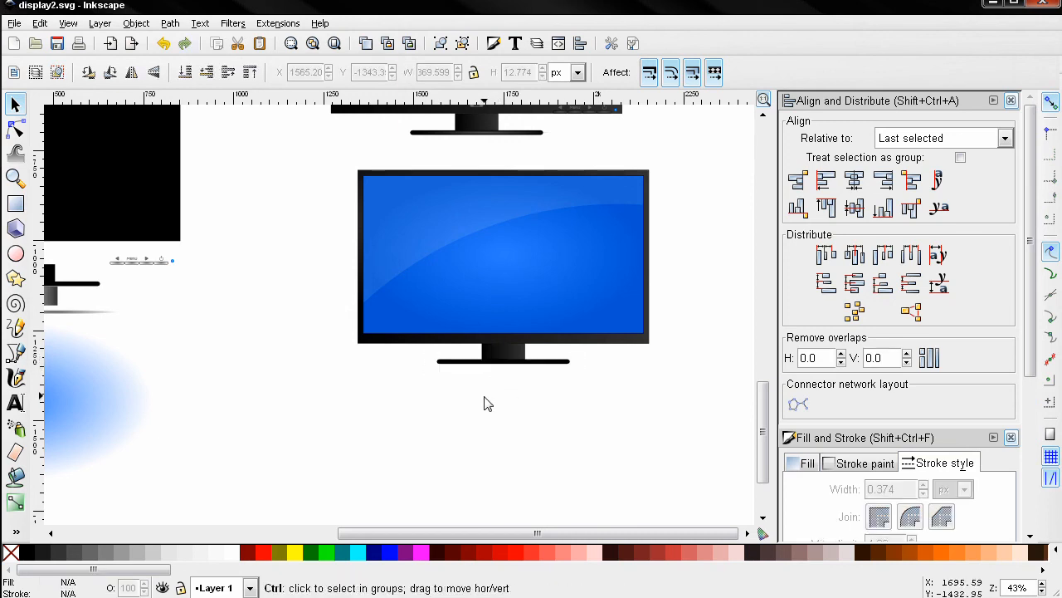
Fill the new monitor's base bar with 70% Gray (4d4d4dff)
scroll(487, 404, down, 1)
scroll(477, 404, up, 2)
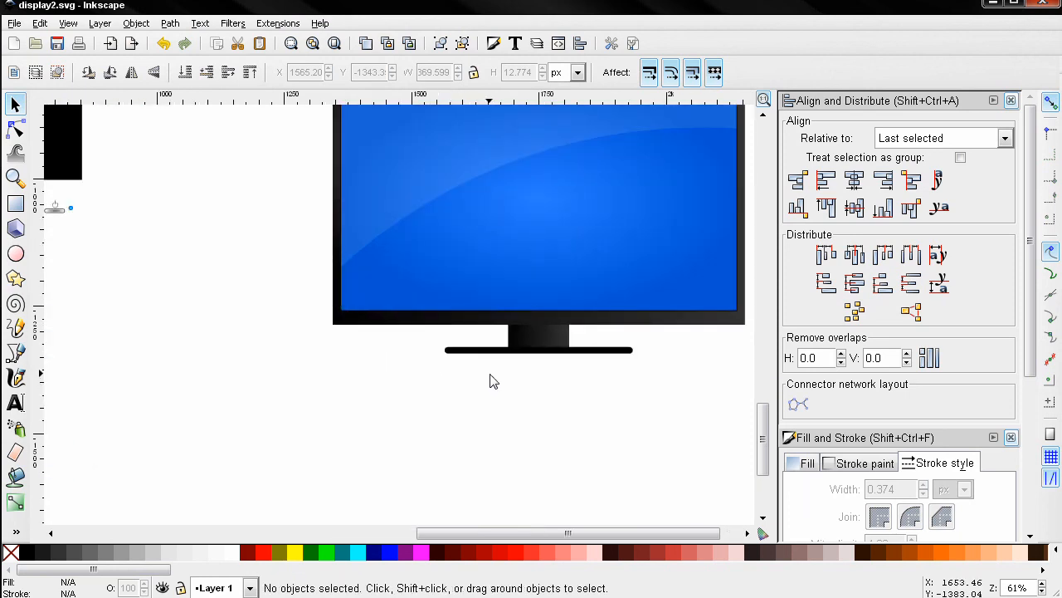
click(519, 355)
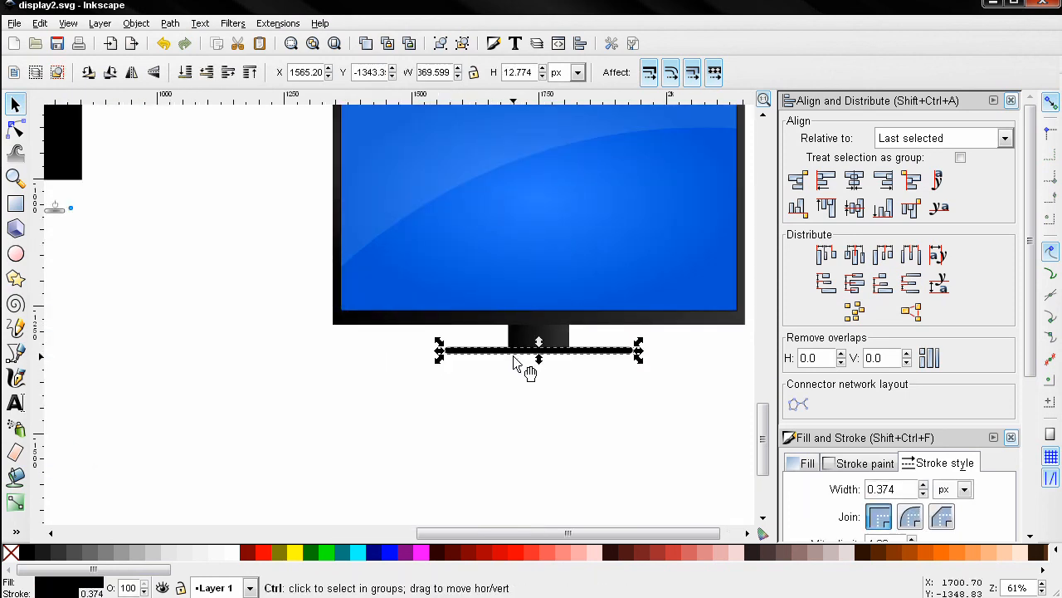
scroll(514, 372, down, 2)
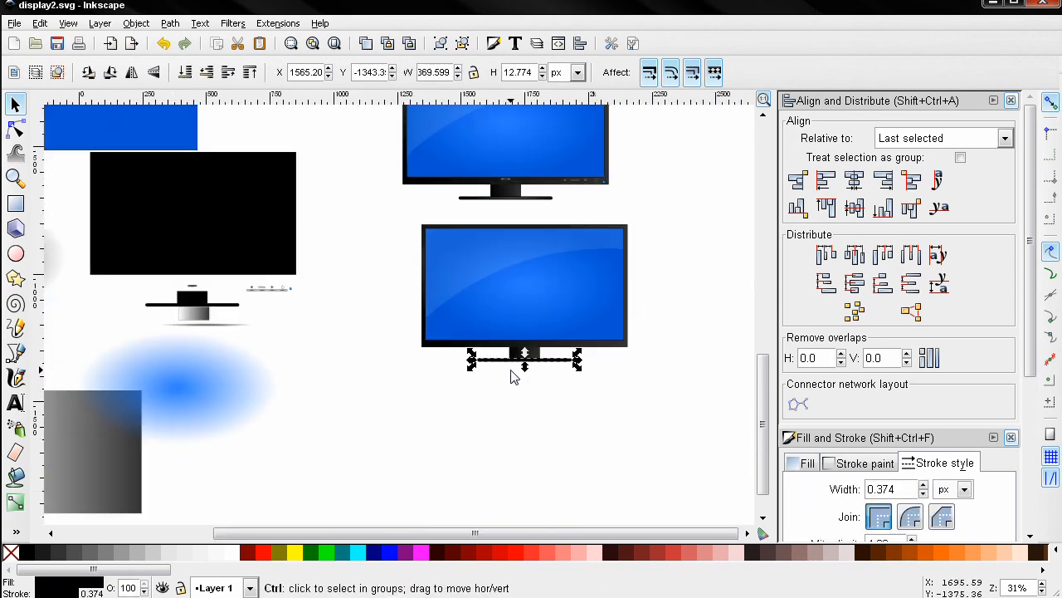
key(ctrl+shift+f)
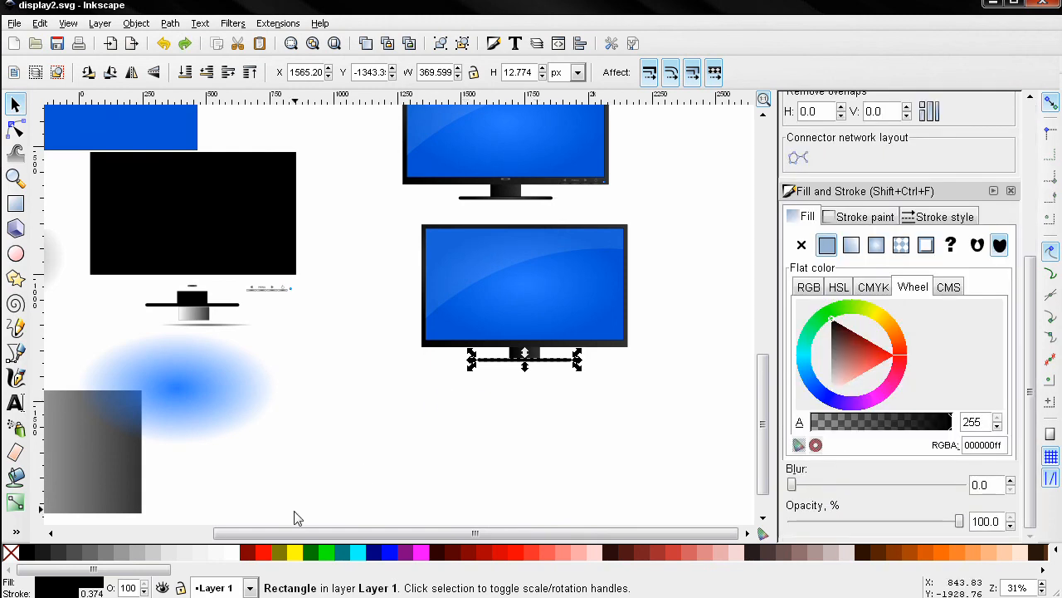
click(77, 558)
Remove the base bar's stroke paint and return to its fill settings
scroll(526, 368, up, 2)
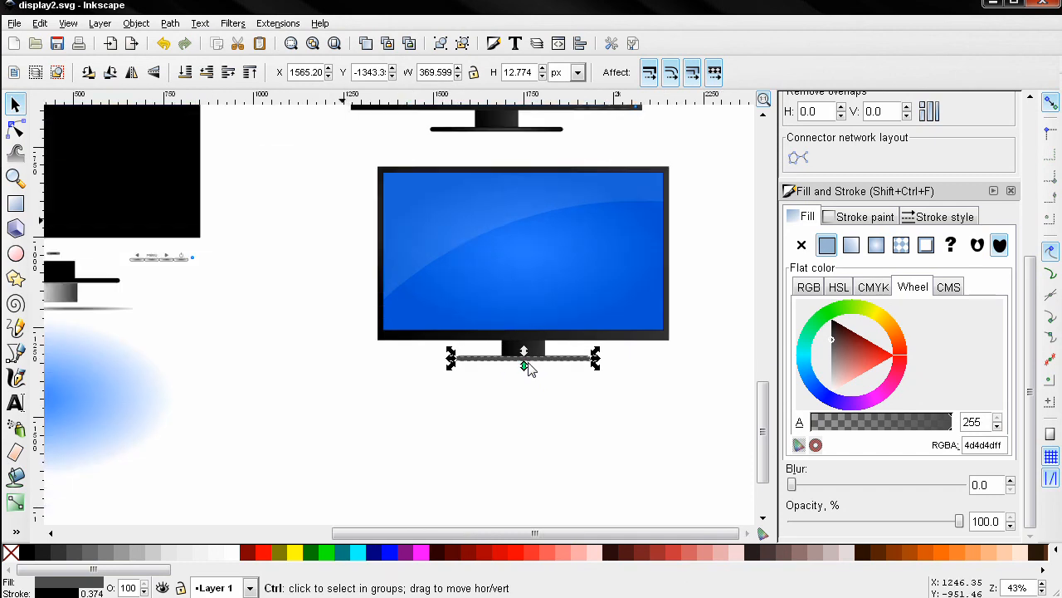
click(872, 223)
click(802, 245)
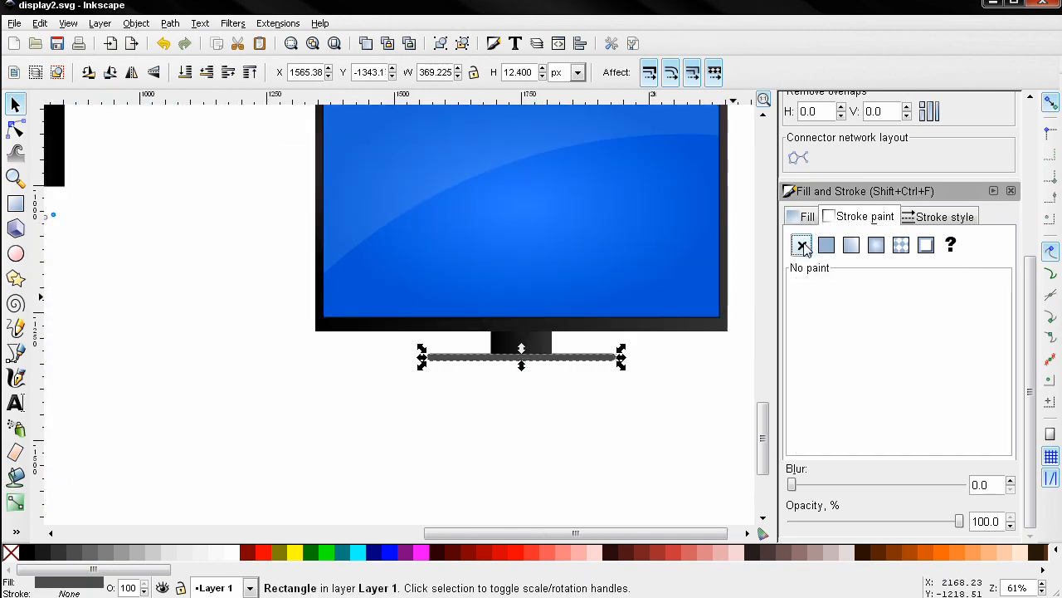
click(807, 216)
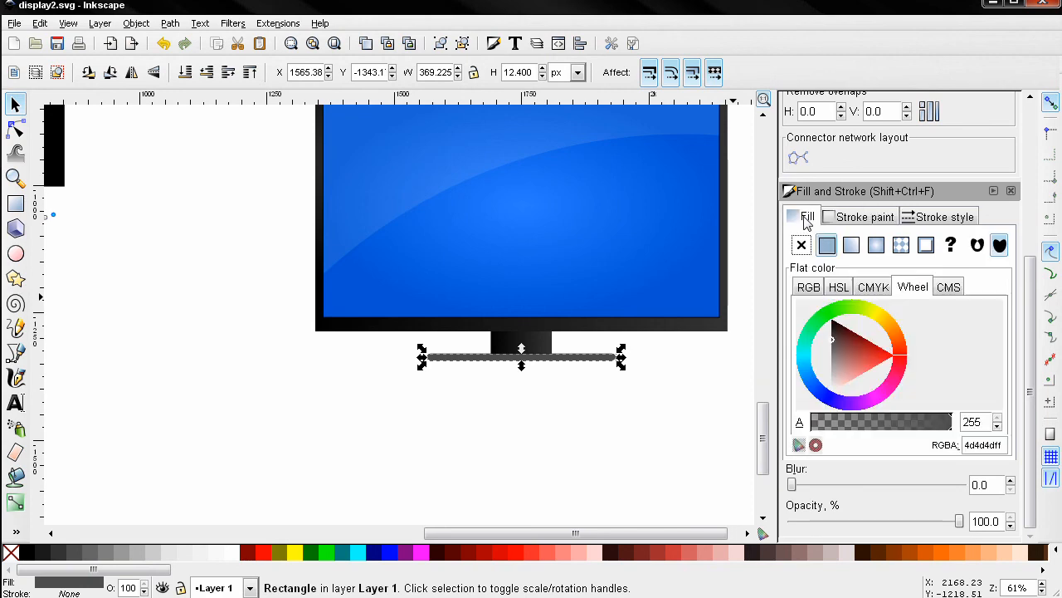
Give the new monitor's base bar a radial gradient fill, keep it centred under the neck, and deselect it
click(876, 245)
scroll(585, 382, up, 2)
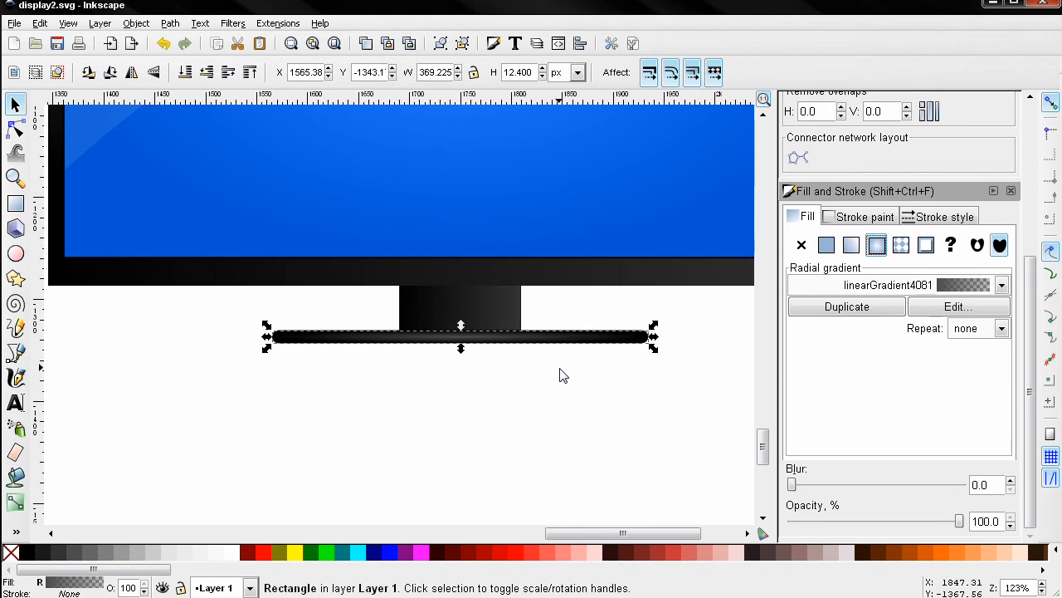
drag(467, 338, 488, 340)
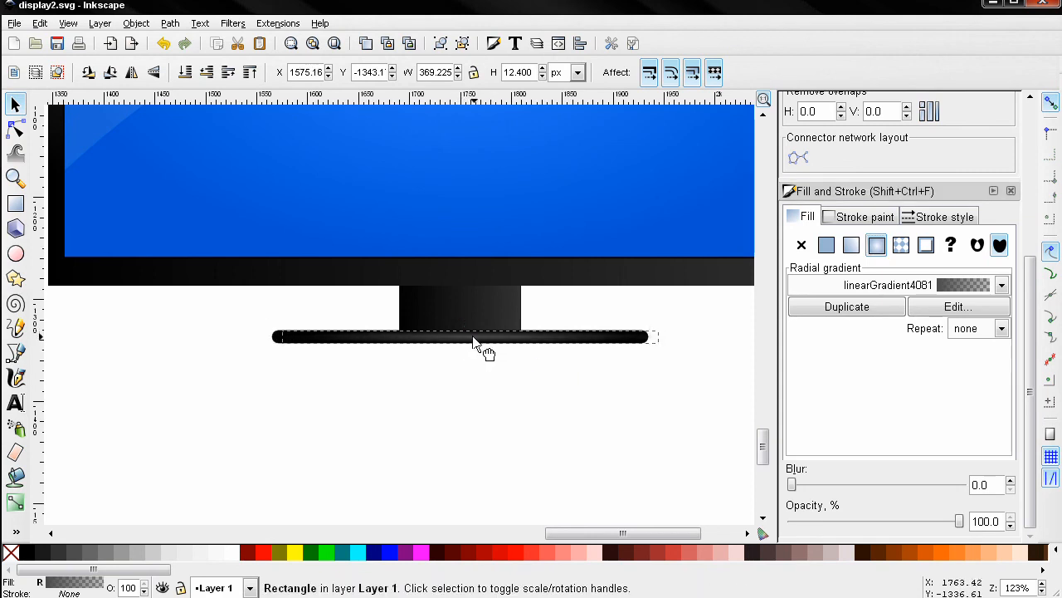
drag(489, 337, 500, 342)
click(486, 387)
Compare the rebuilt monitor with the finished example, examining the base, bezel logo, menu buttons and power light
scroll(484, 381, down, 1)
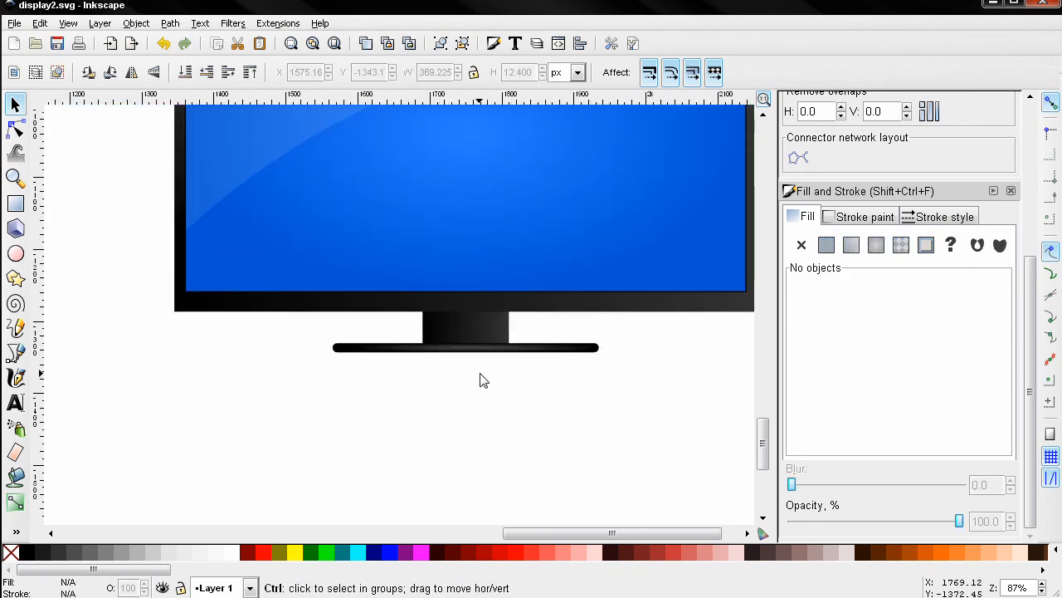
scroll(484, 380, down, 3)
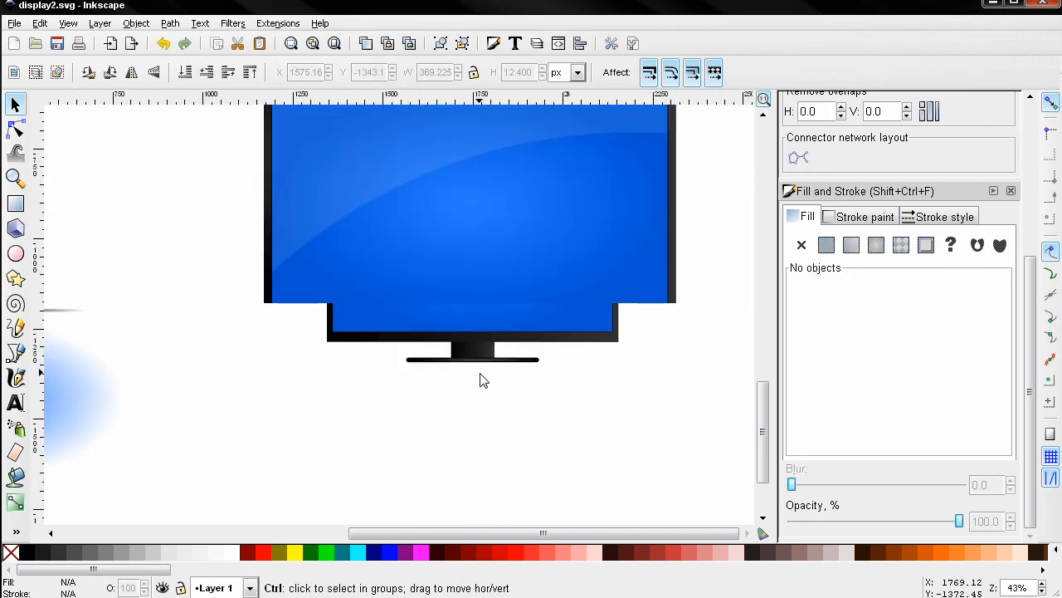
scroll(493, 358, up, 2)
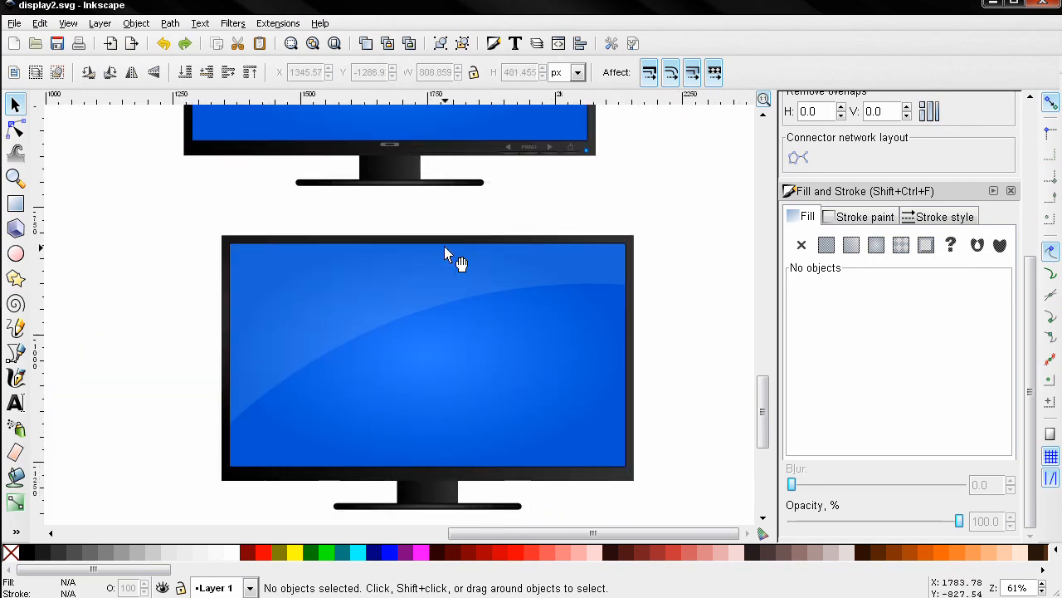
scroll(467, 304, up, 3)
scroll(453, 398, up, 2)
drag(523, 372, 462, 387)
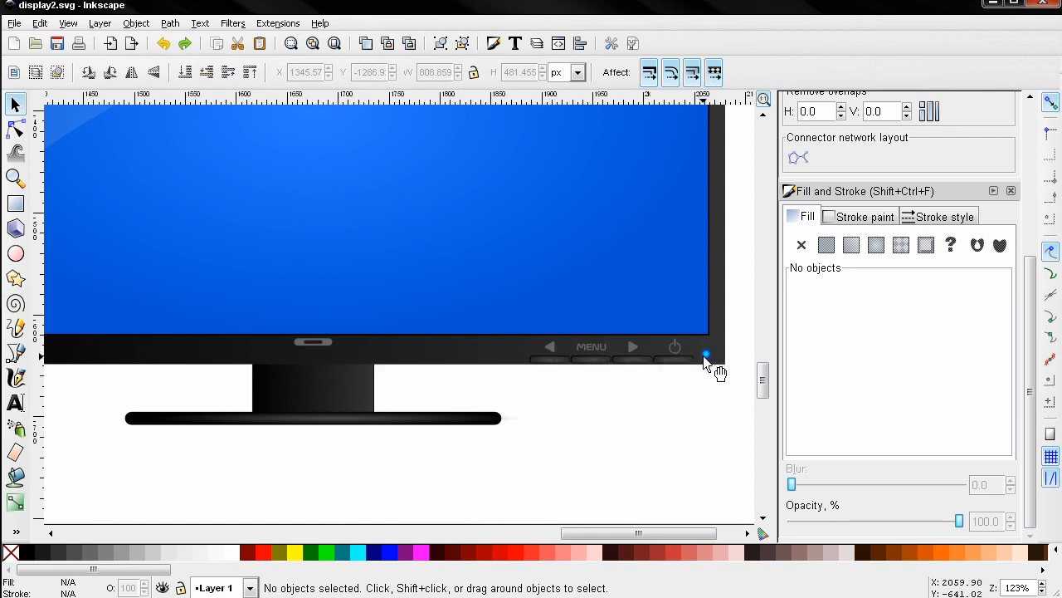
key(ctrl)
scroll(608, 371, down, 4)
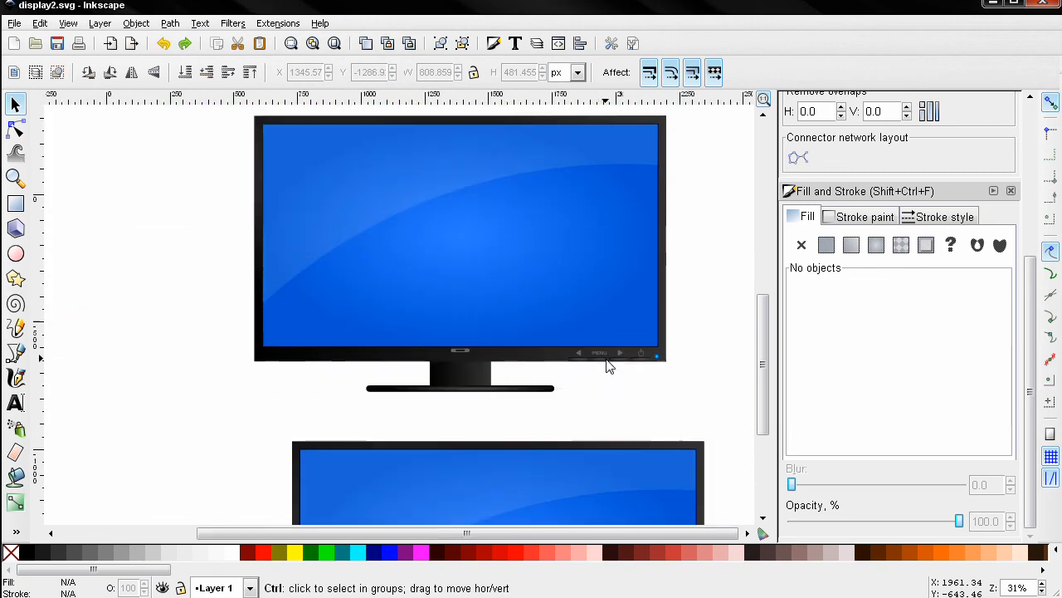
scroll(538, 266, up, 4)
scroll(541, 286, up, 3)
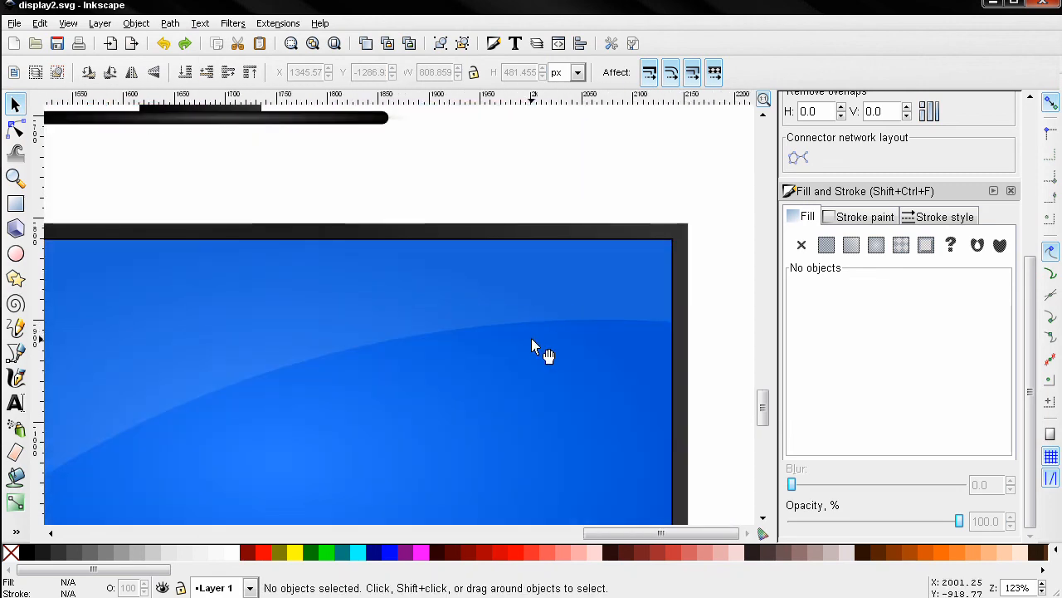
scroll(622, 257, down, 5)
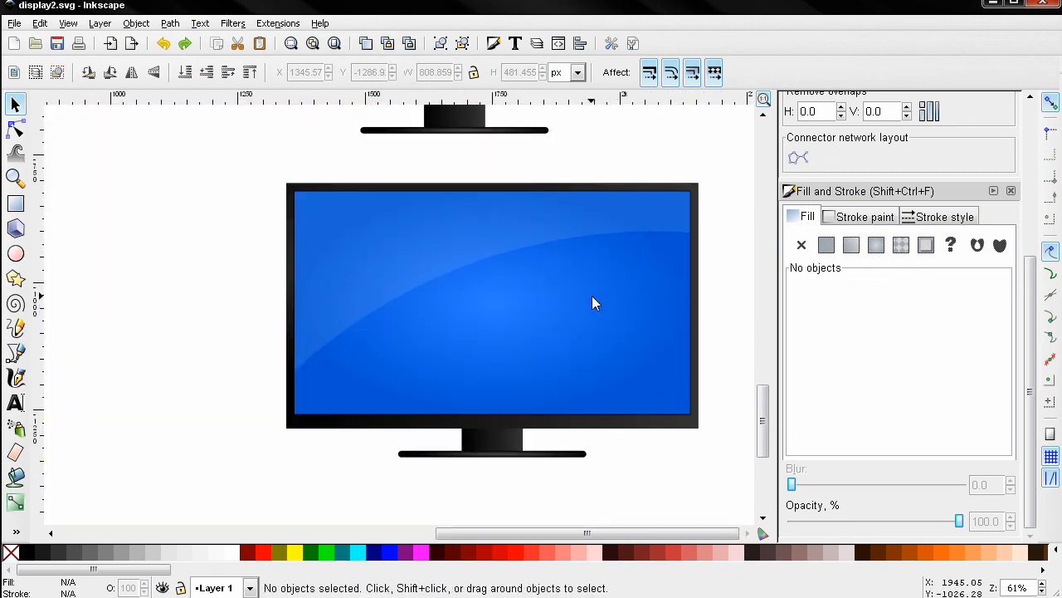